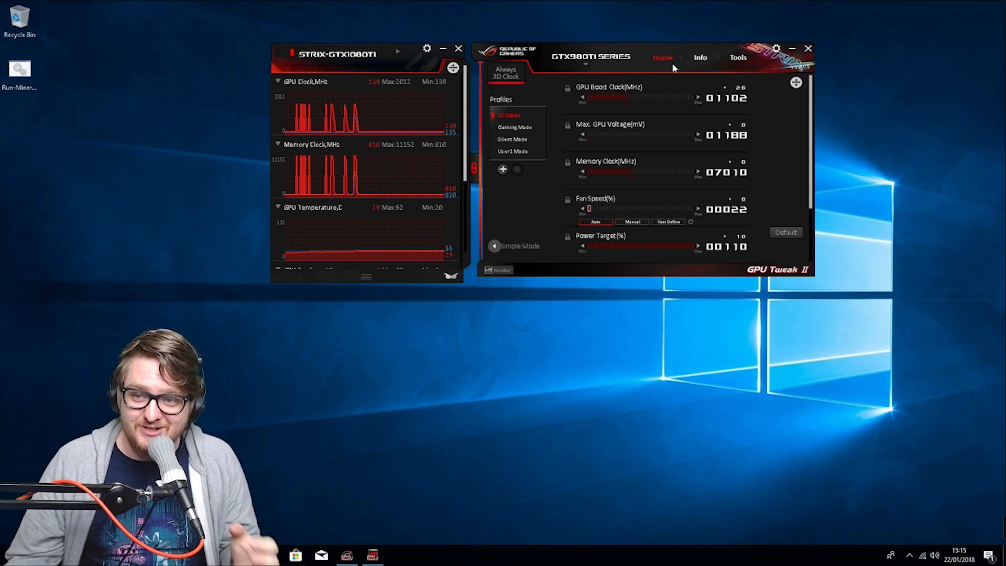
- Switch to Microsoft Edge and read the introduction and feature sections of the Garlicoin home page
left_click_drag(672, 65, 618, 61)
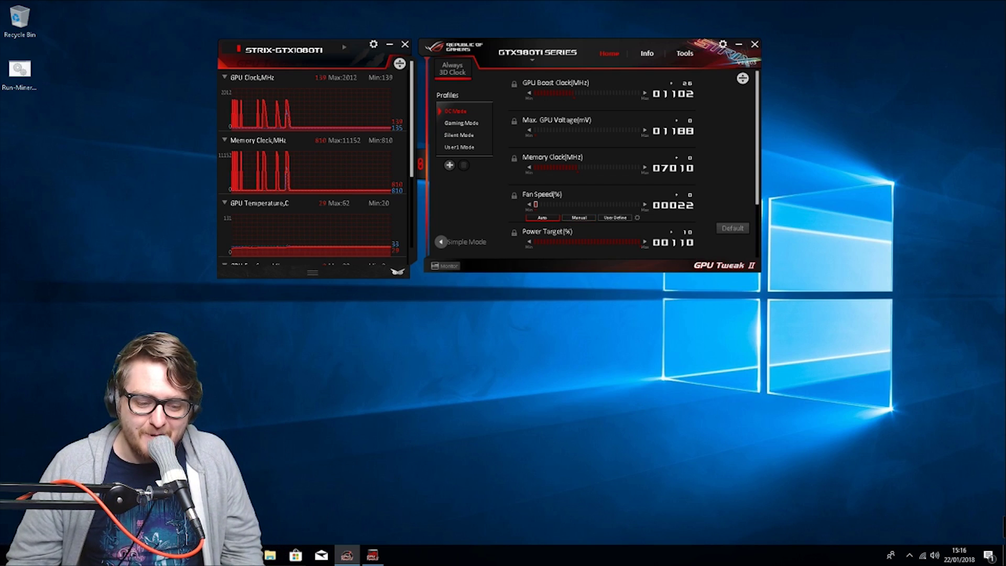
mouse_move(244, 556)
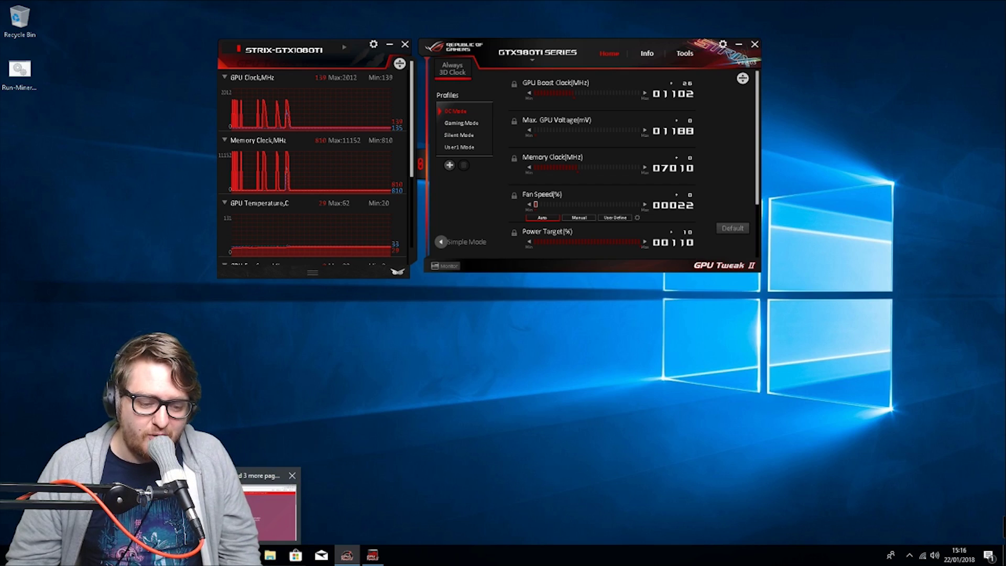
left_click(262, 529)
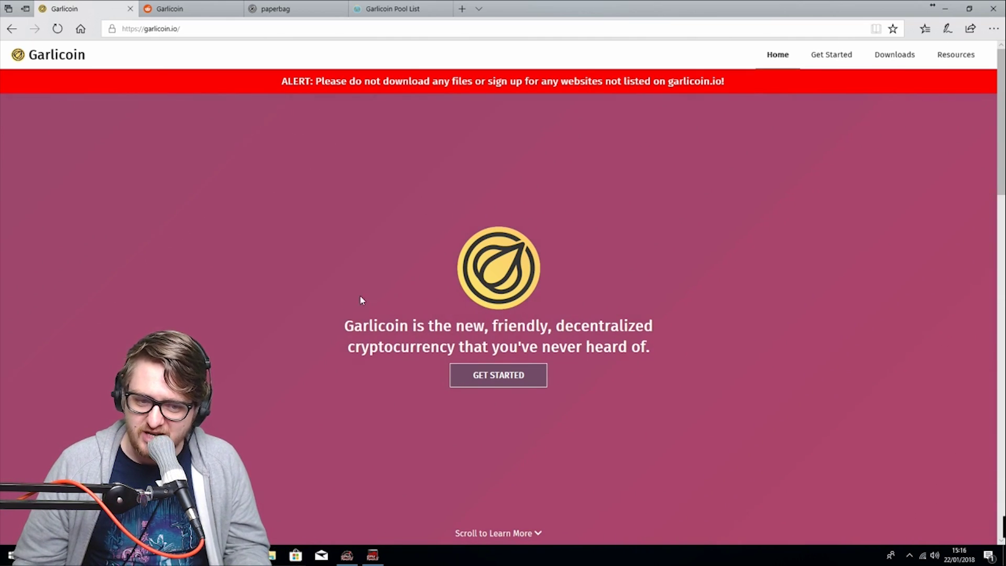
scroll(286, 295, "down", 5)
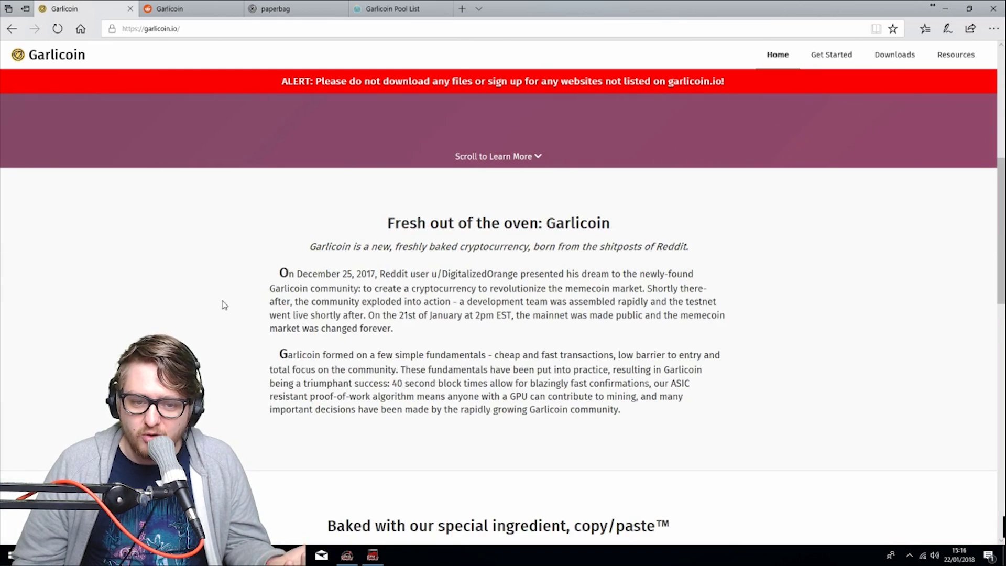
scroll(224, 305, "down", 1)
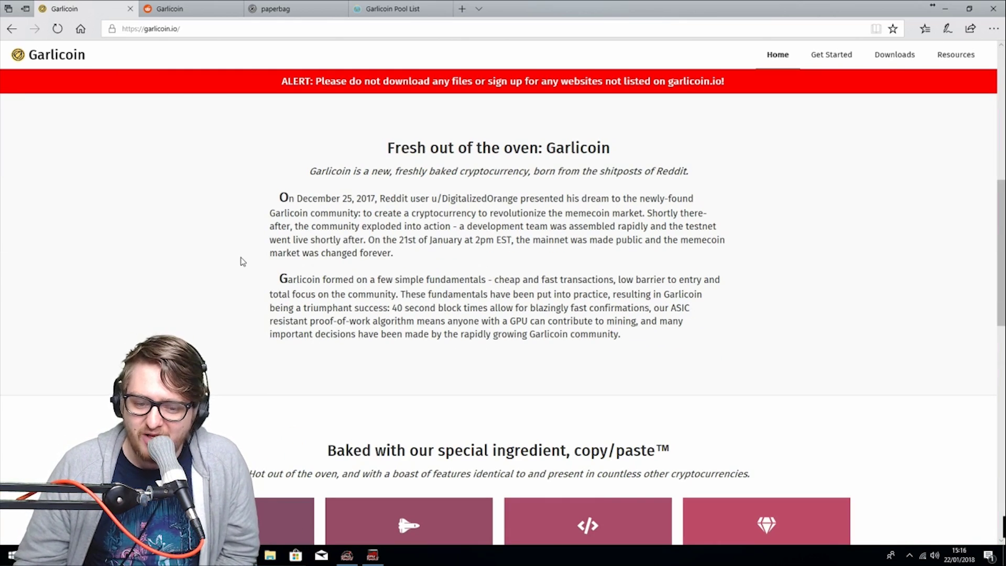
scroll(210, 276, "down", 1)
scroll(182, 282, "down", 1)
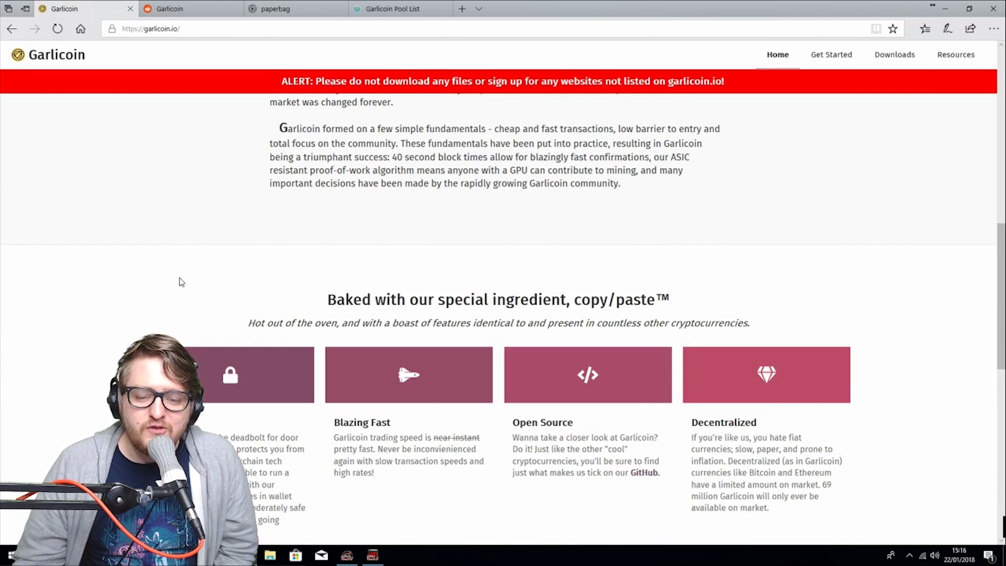
scroll(182, 282, "down", 1)
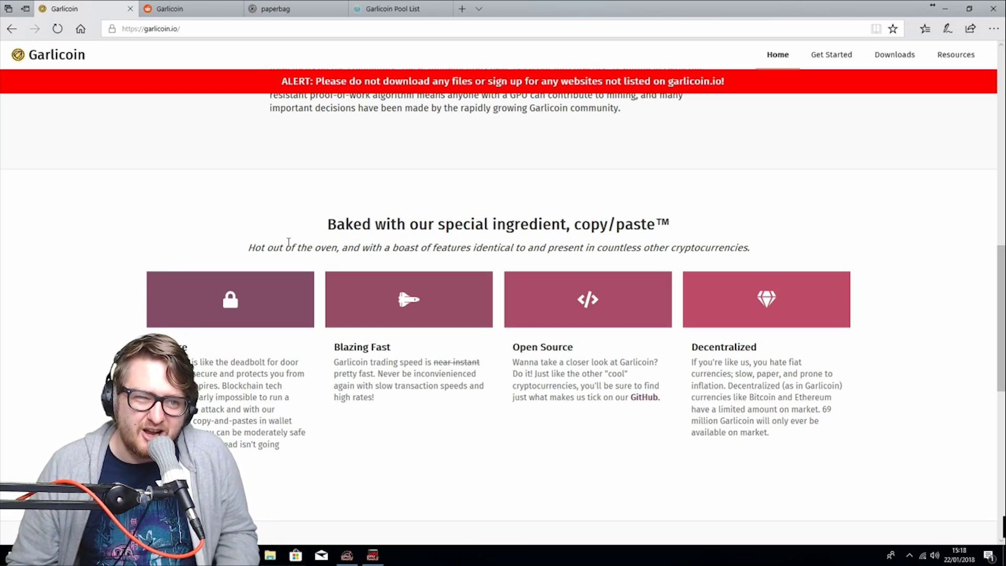
scroll(297, 246, "up", 15)
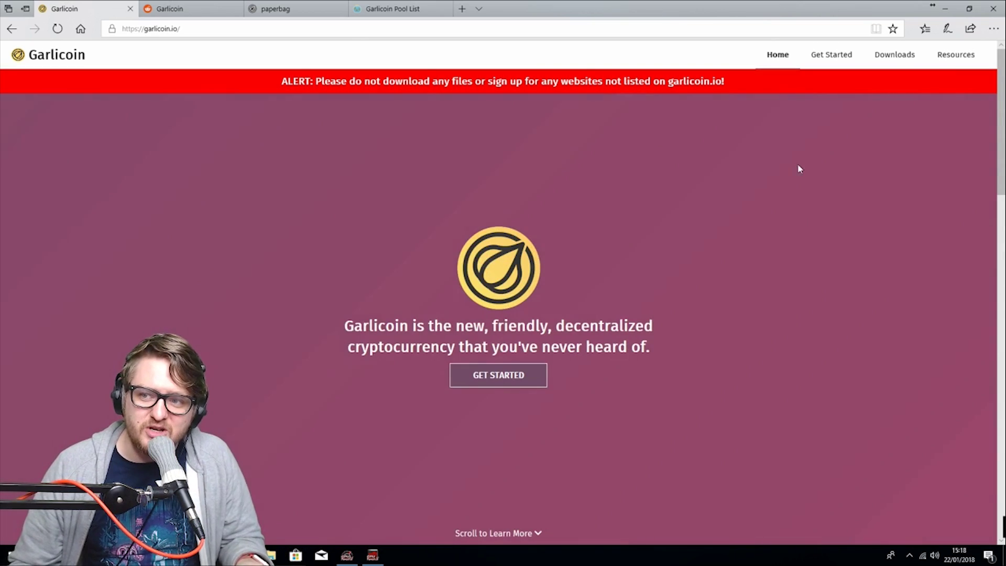
- Open Garlicoin's Resources site and go to its Wallet options from the Getting Started overview
left_click(956, 55)
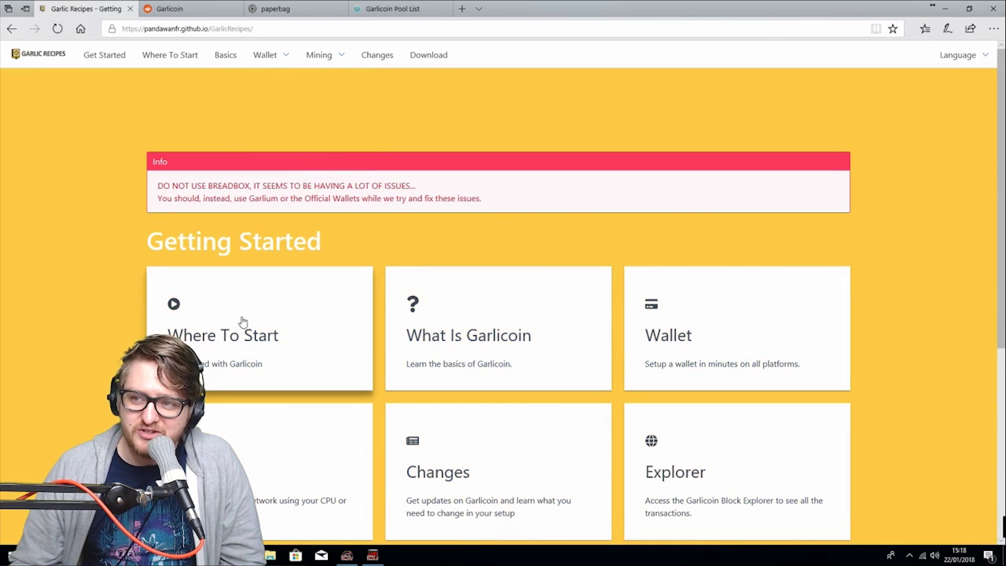
scroll(121, 302, "down", 3)
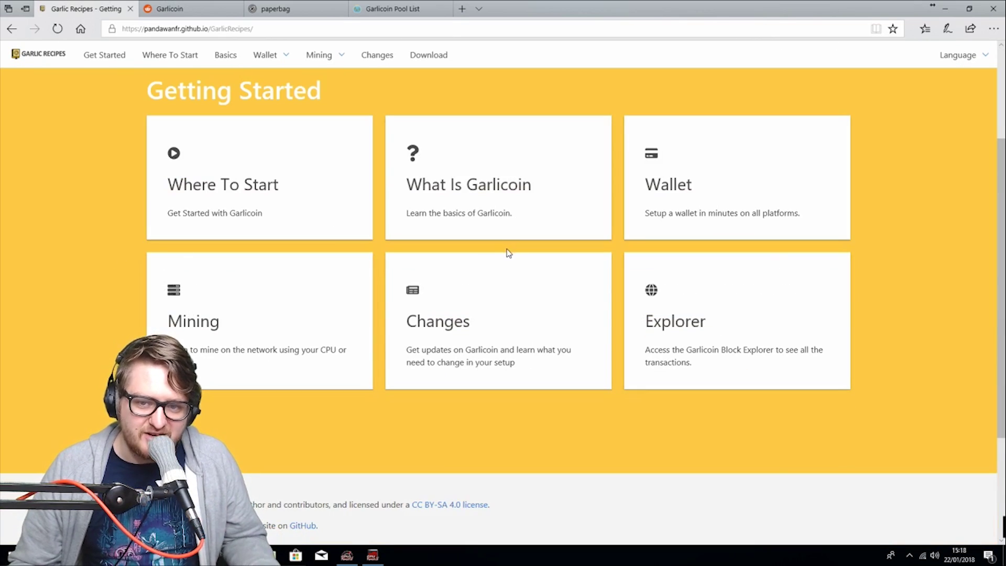
left_click(726, 183)
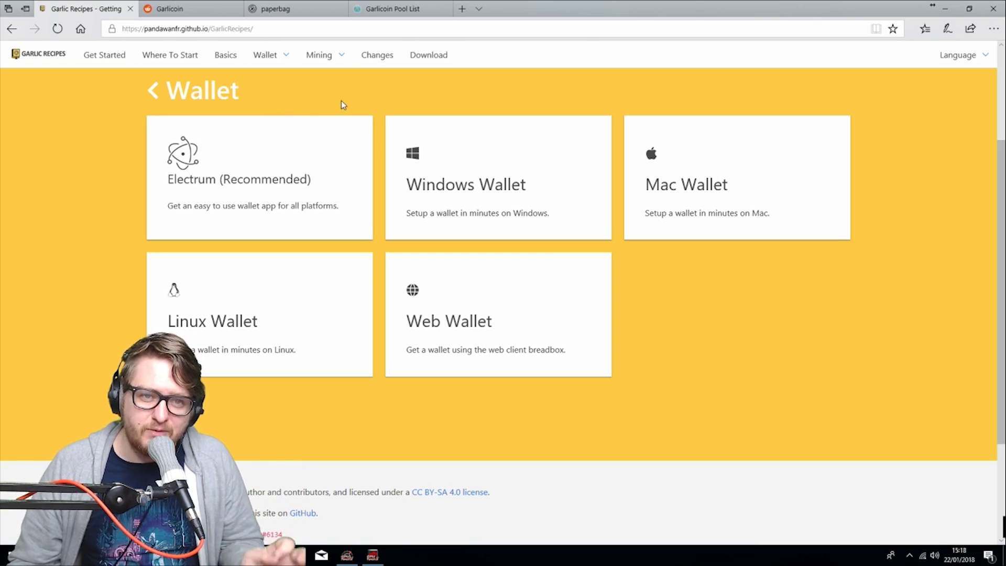
- Show the paperbag wallet generator and highlight the shareable Garlicoin address
left_click(276, 14)
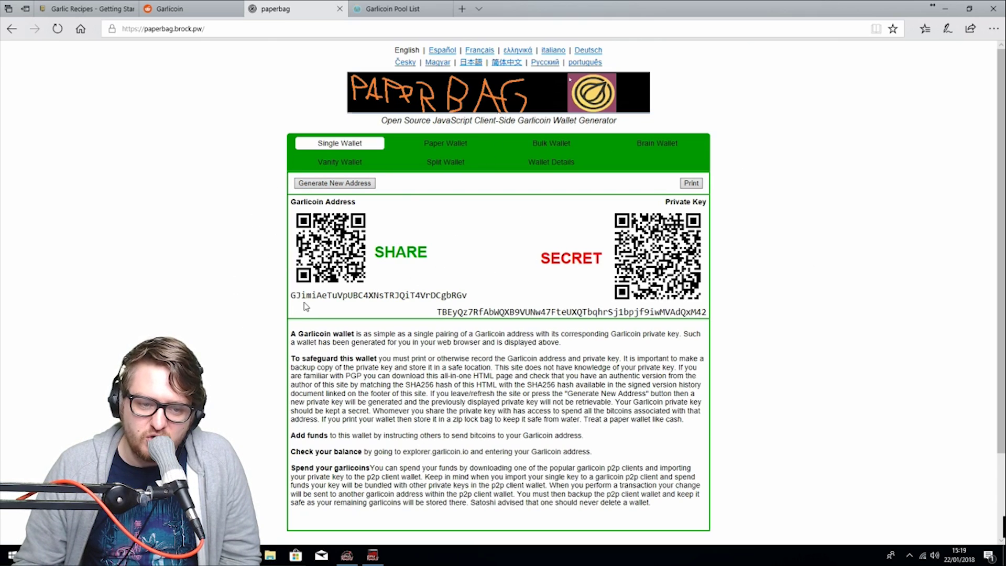
left_click_drag(292, 298, 463, 301)
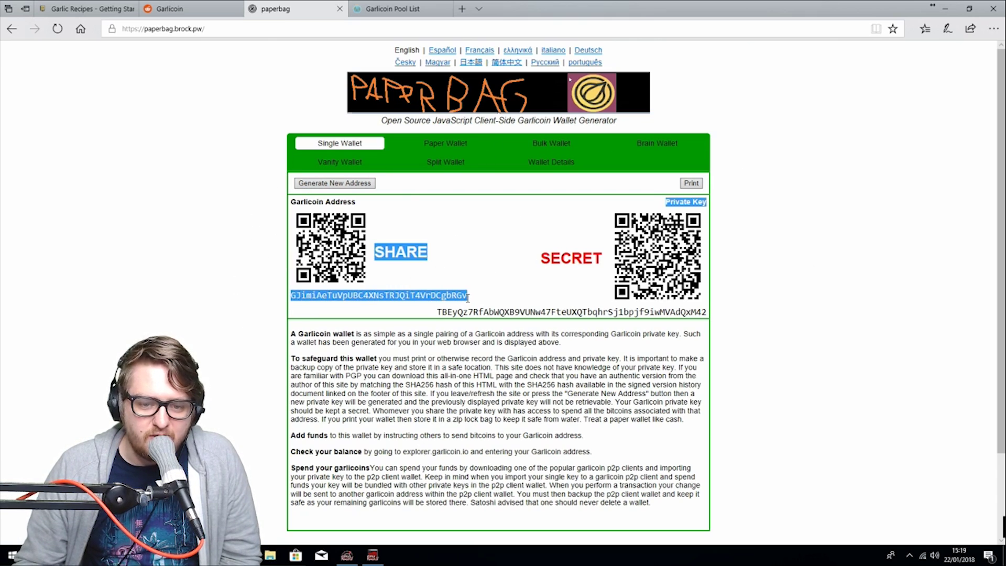
- Open the comments of the tip bot post on the Garlicoin subreddit and load more comments
left_click(173, 8)
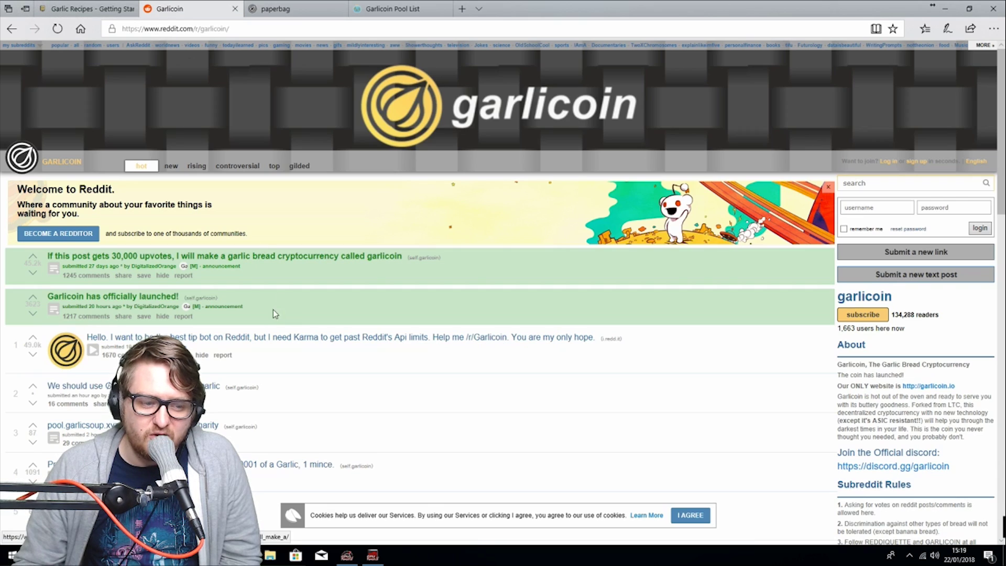
scroll(401, 315, "down", 3)
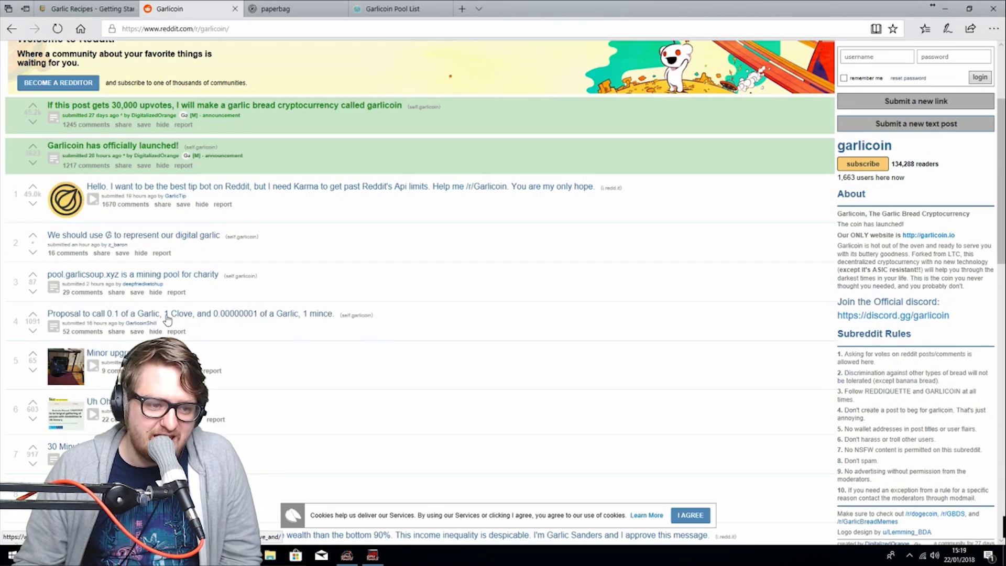
left_click(133, 205)
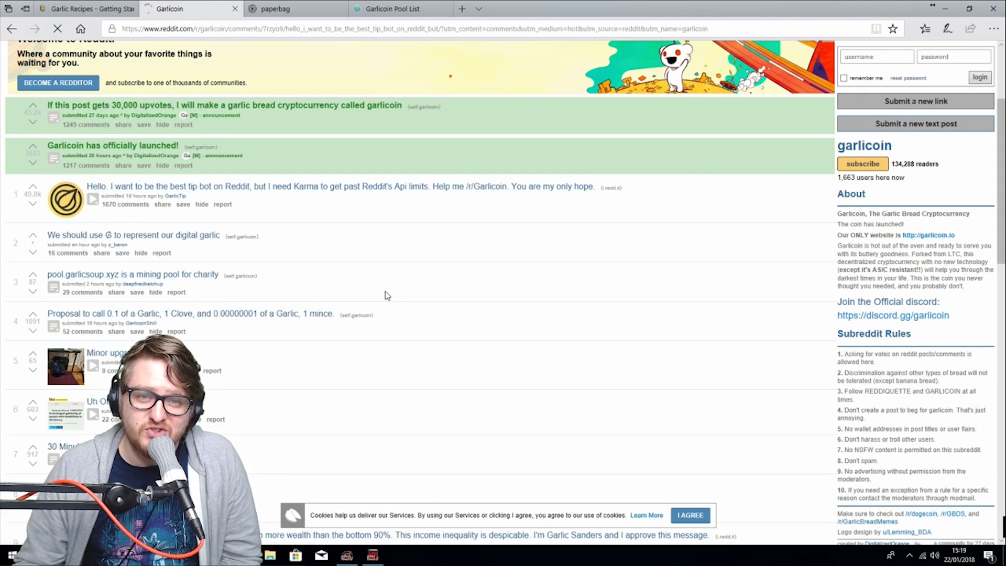
scroll(354, 320, "down", 15)
scroll(354, 321, "up", 7)
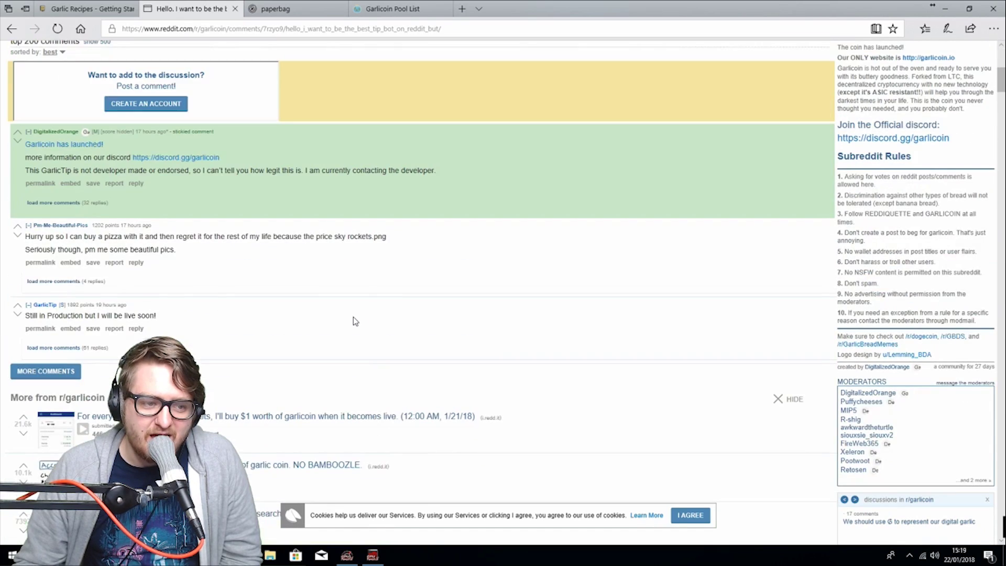
left_click(61, 368)
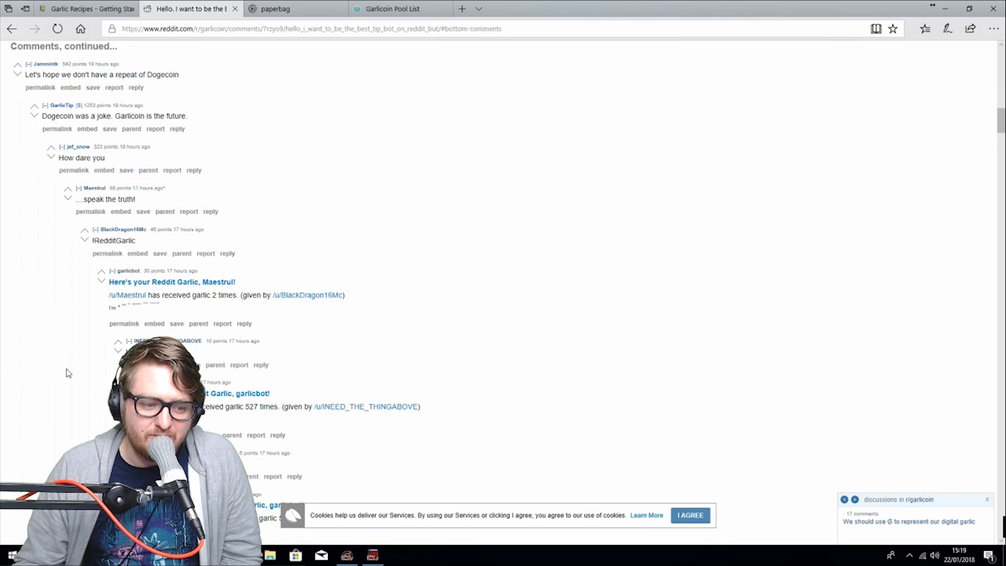
scroll(15, 229, "up", 3)
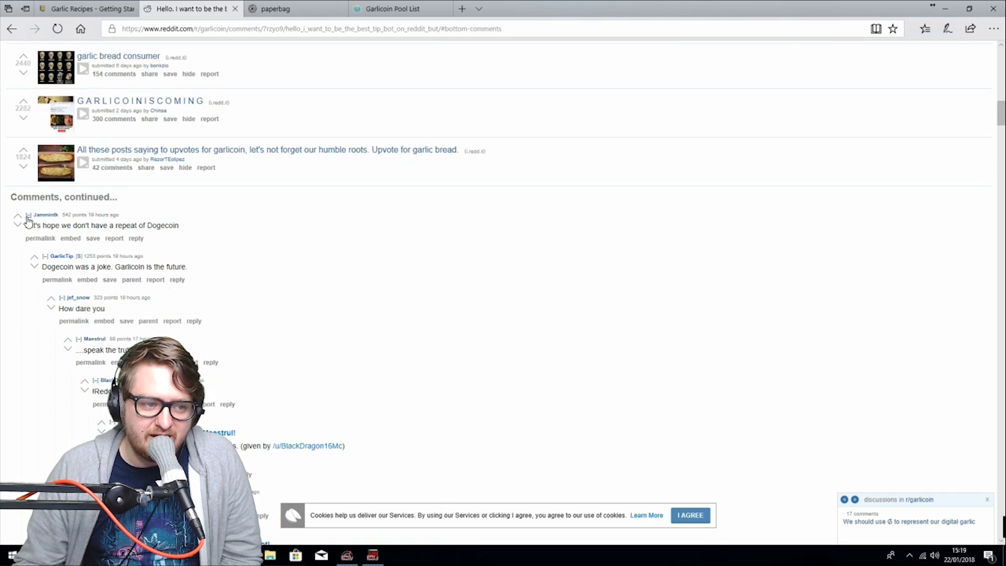
- Collapse the first three continued comment threads and highlight the wallet addresses posted in the following thread
left_click(28, 216)
left_click(28, 232)
left_click(28, 249)
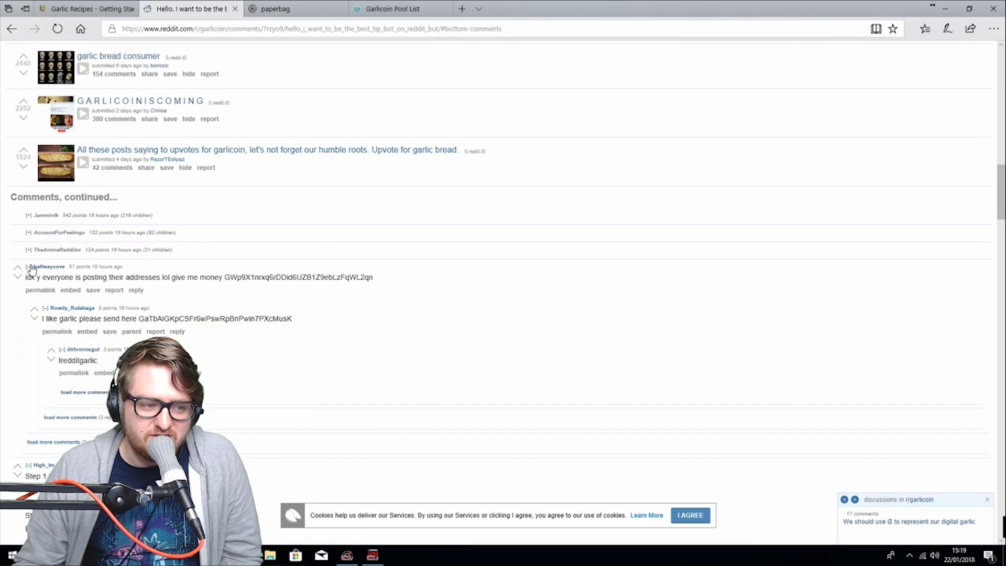
left_click_drag(224, 277, 449, 285)
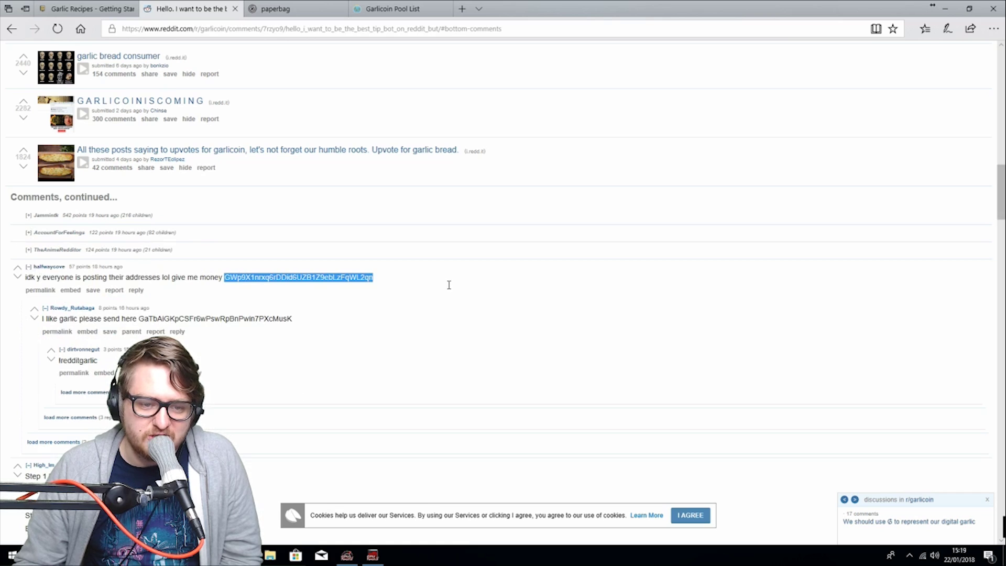
left_click_drag(137, 319, 350, 325)
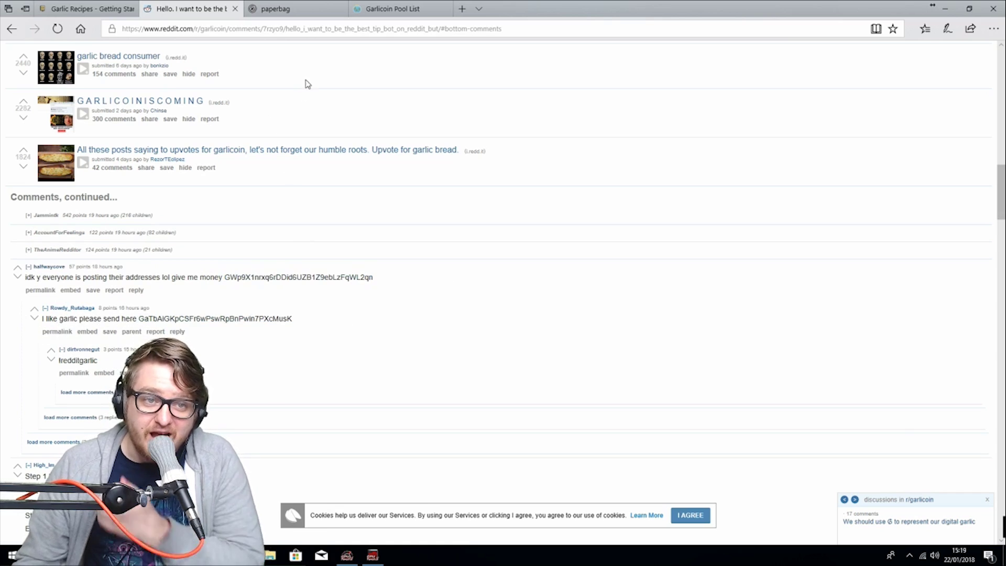
- Return to the paperbag generator and highlight the wallet's public address, followed by its private key
left_click(300, 11)
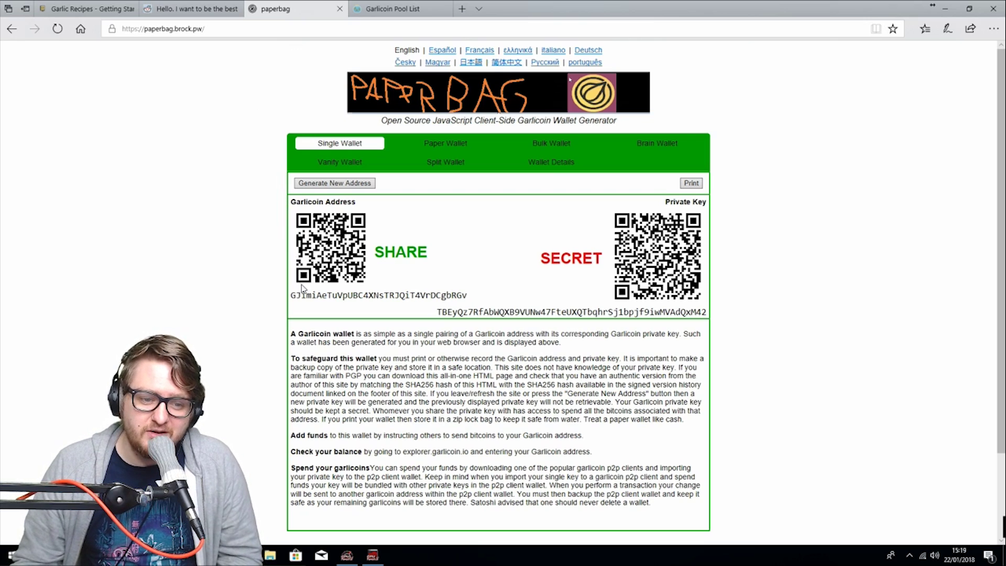
double_click(315, 295)
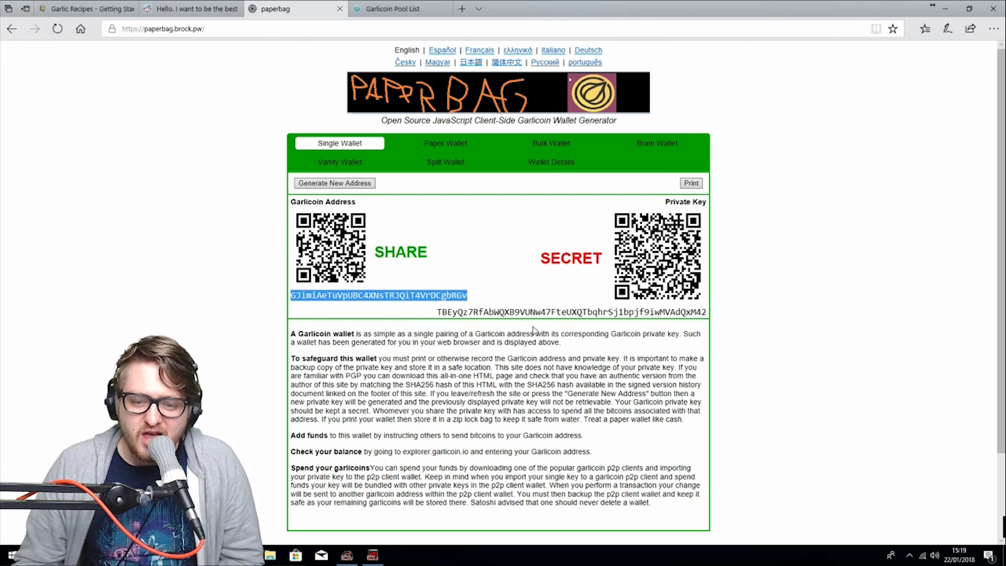
double_click(540, 312)
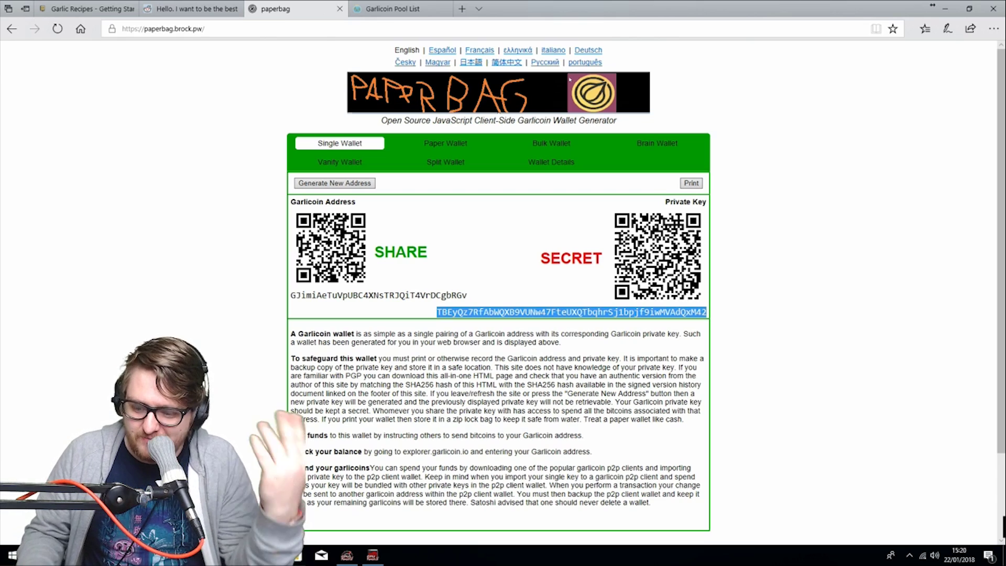
- Generate a new single-wallet Garlicoin address and highlight its private key
left_click(361, 185)
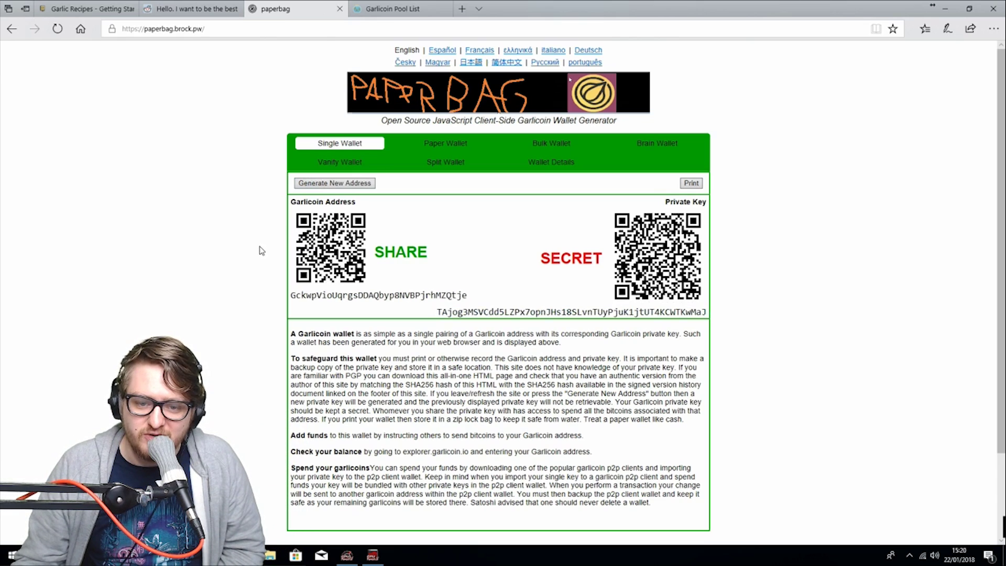
double_click(515, 312)
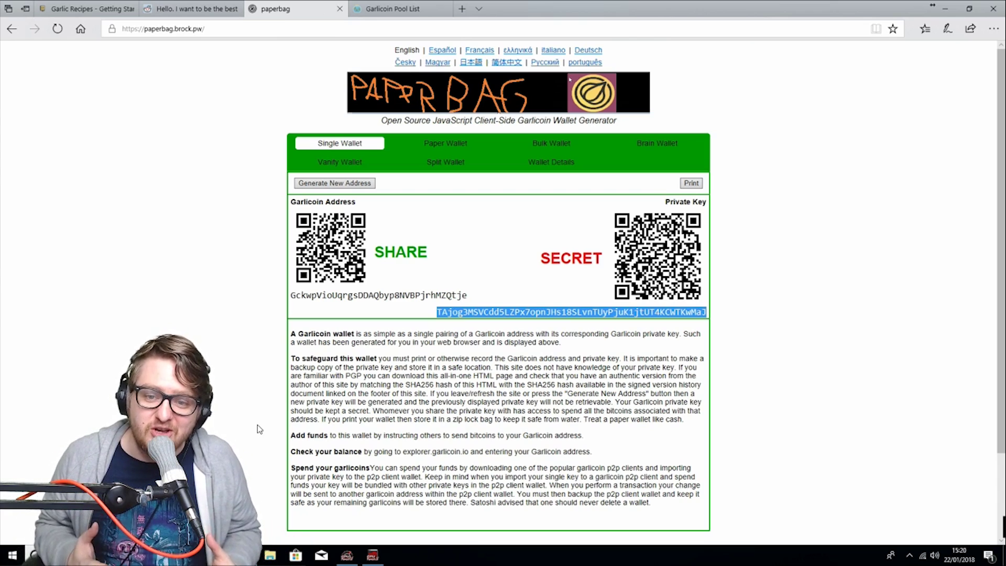
left_click(432, 353)
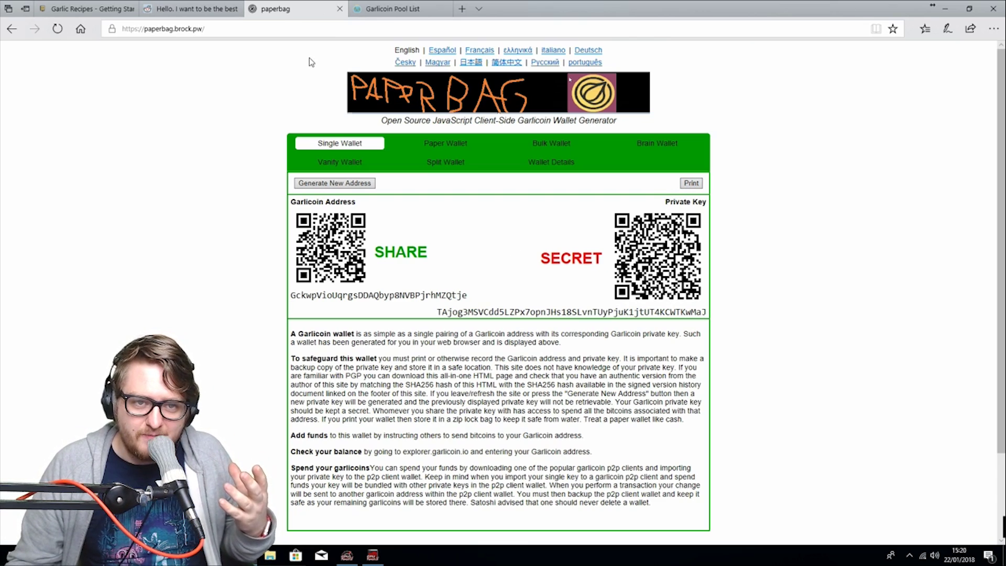
- Revisit the Garlic Recipes wallet options, and point out the private key of the newly generated paperbag wallet
left_click(73, 11)
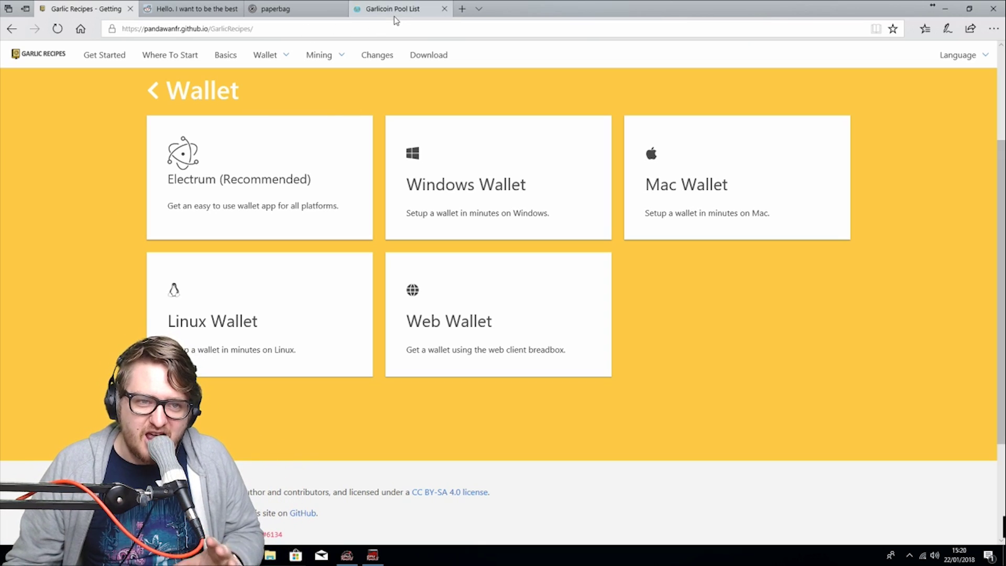
mouse_move(297, 6)
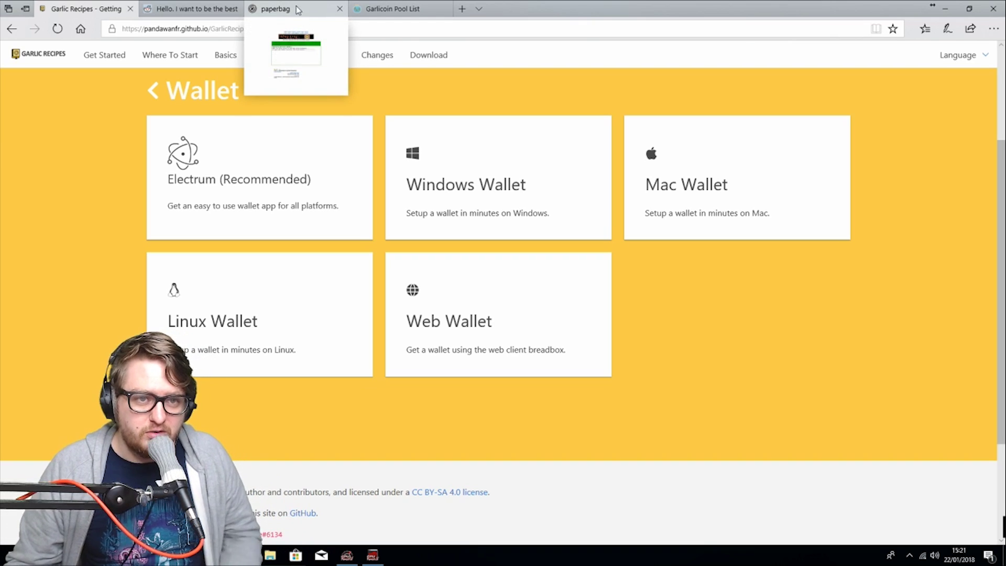
left_click(297, 6)
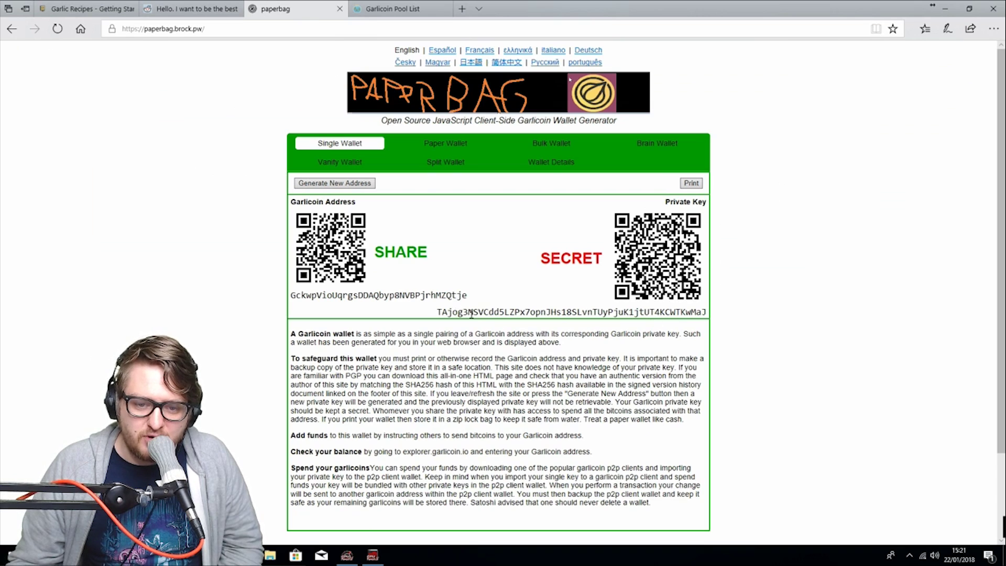
double_click(471, 314)
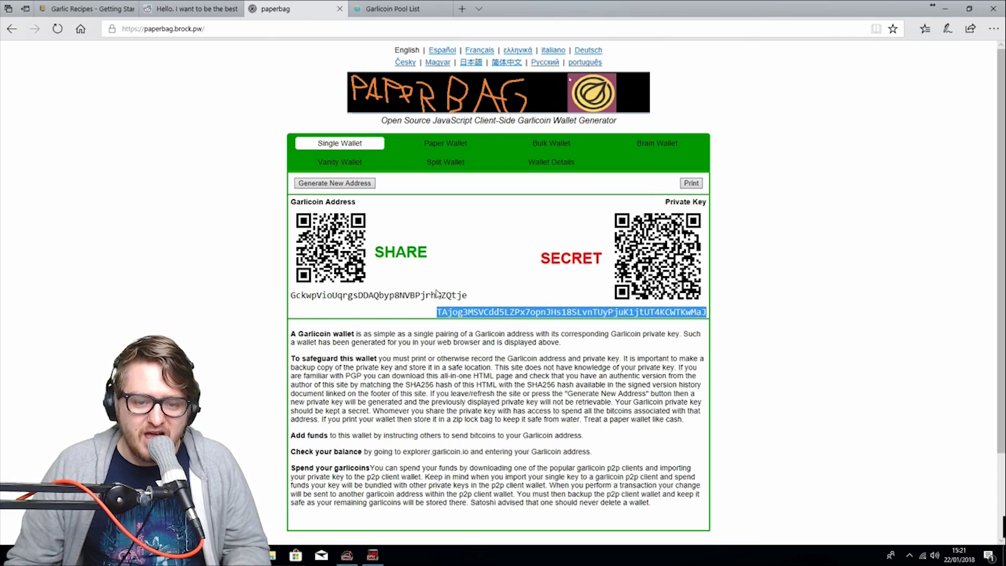
left_click(433, 317)
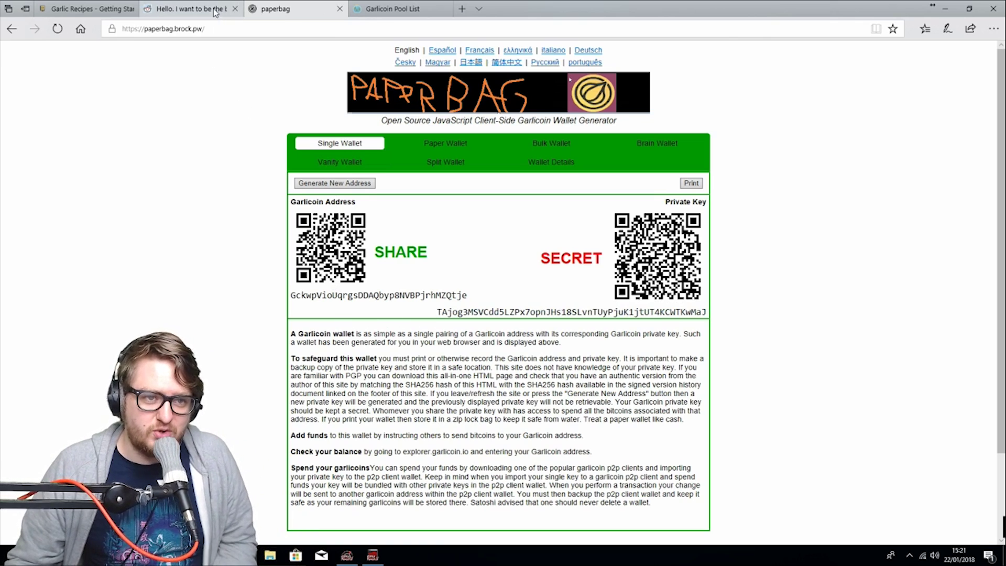
- Go back to the Garlic Recipes wallet page and look over the available wallet types and the info notice
left_click(177, 14)
left_click(86, 8)
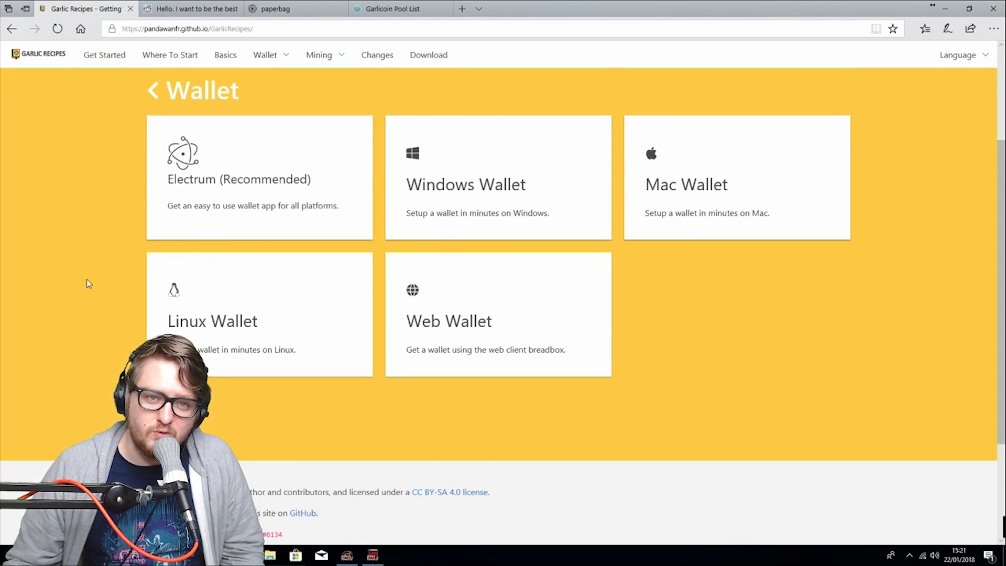
scroll(79, 285, "down", 2)
scroll(73, 285, "up", 3)
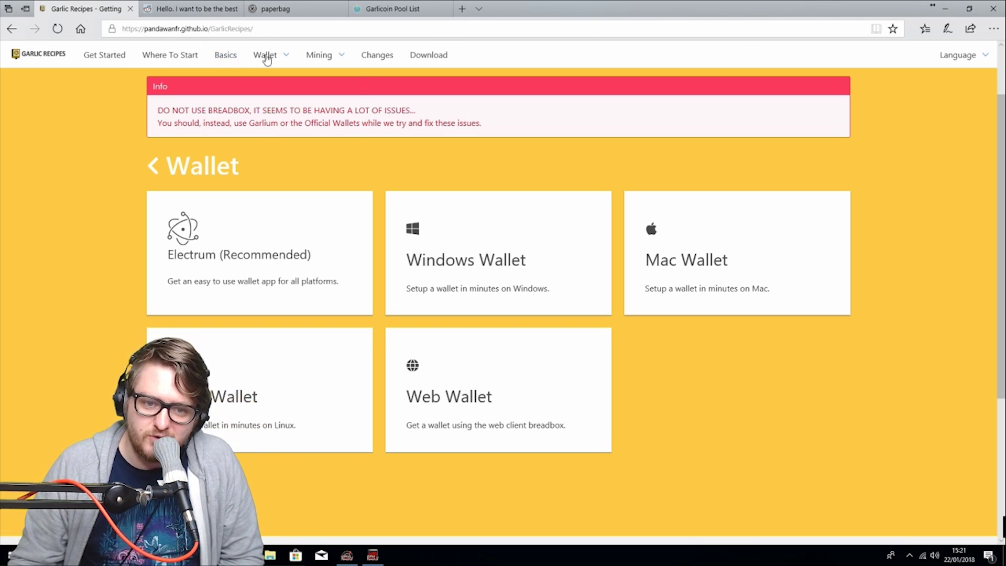
- Return to the Garlic Recipes Getting Started overview and open the Garlicoin block explorer
left_click(162, 162)
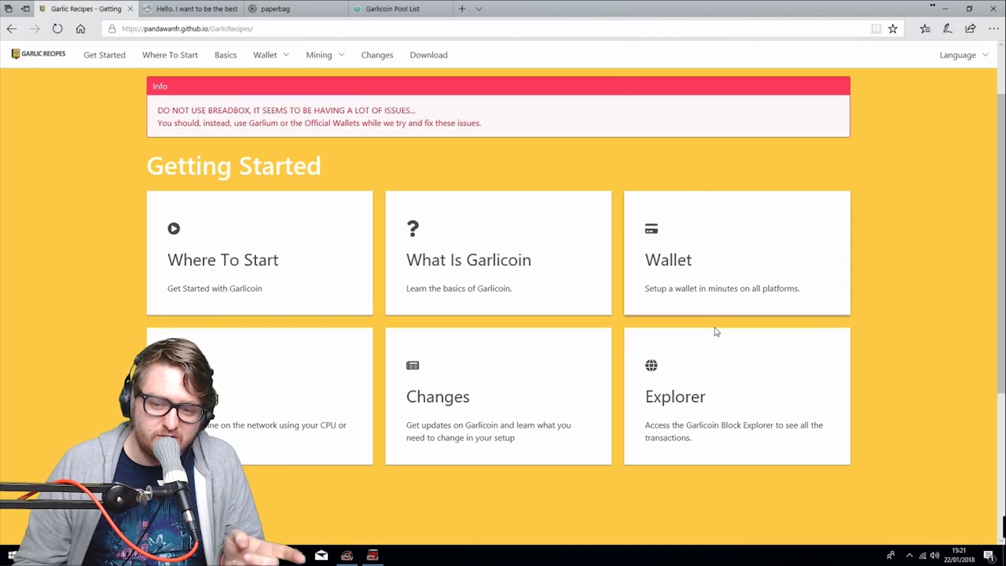
right_click(706, 352)
left_click(676, 379)
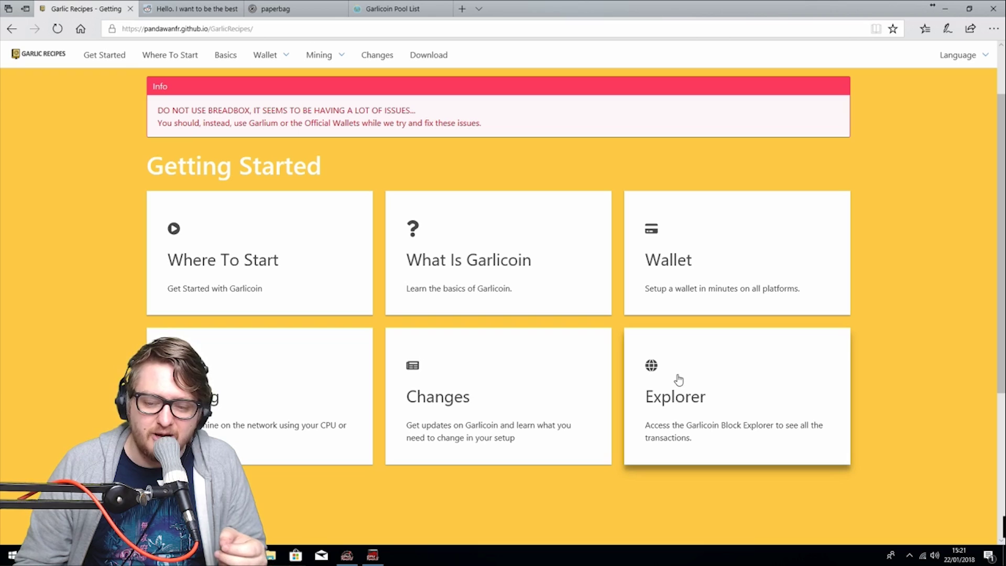
left_click(650, 357)
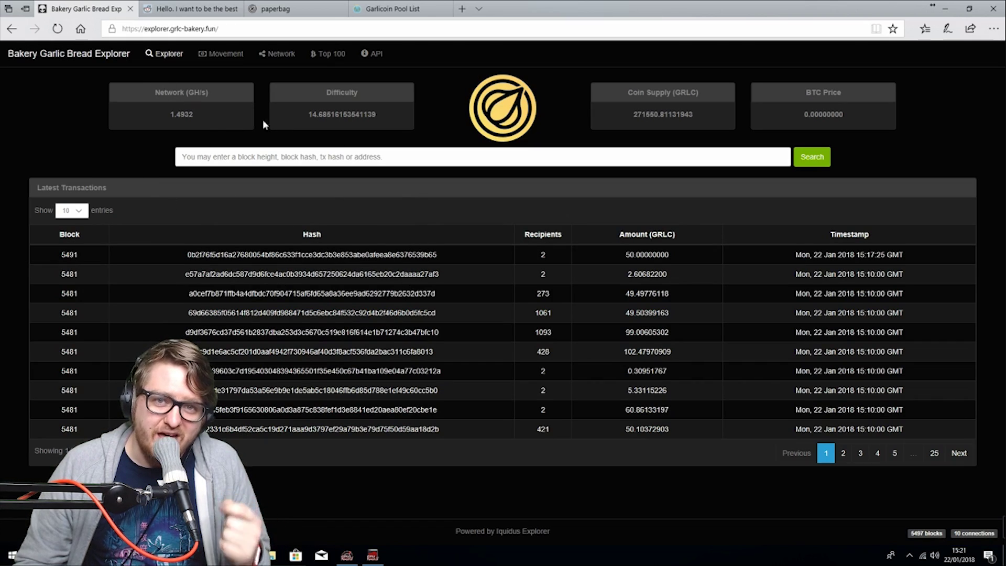
- Copy the public Garlicoin address from the paperbag wallet and search for it in the Bakery Garlic Bread Explorer
left_click(294, 8)
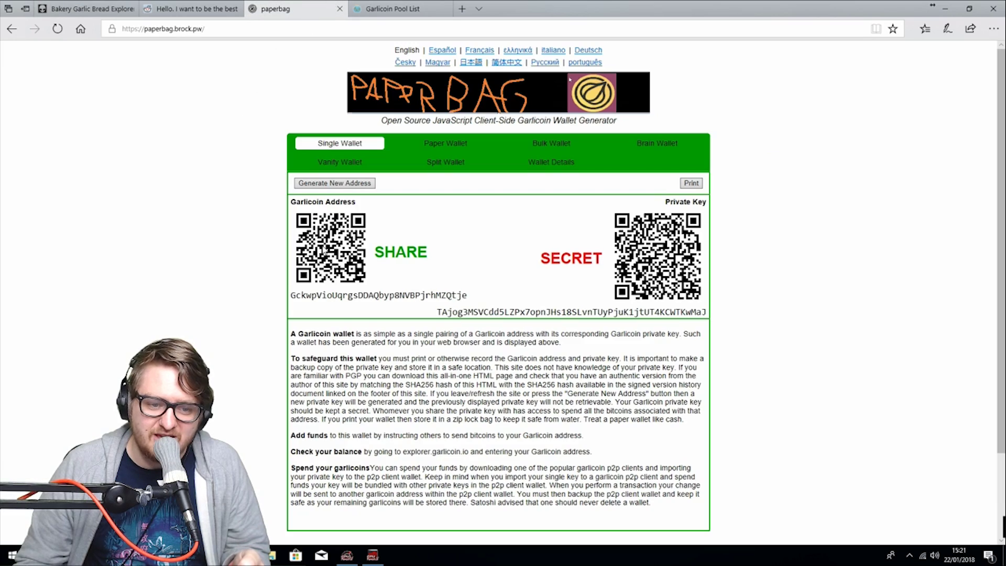
double_click(350, 295)
right_click(351, 296)
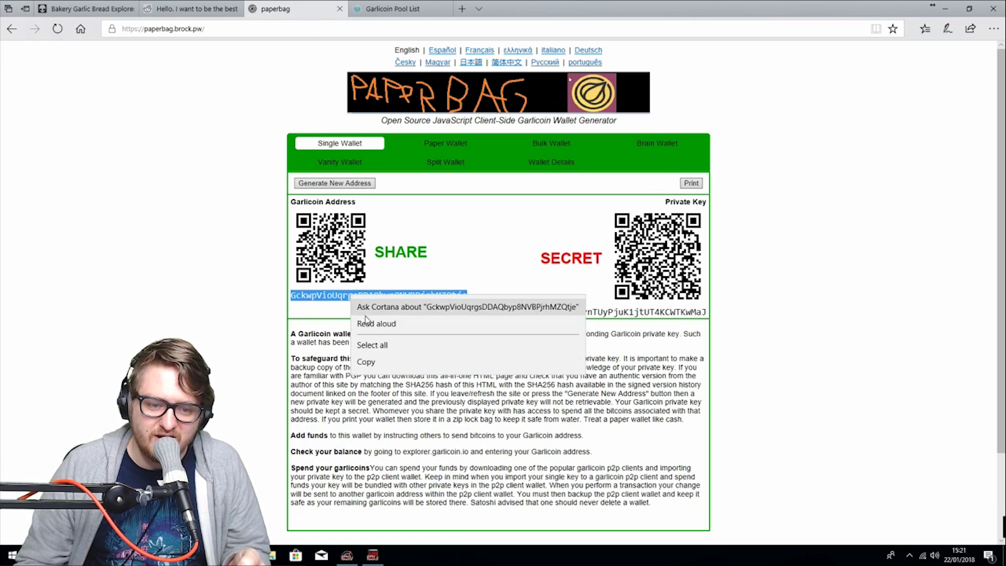
left_click(367, 362)
left_click(86, 9)
right_click(272, 164)
left_click(286, 198)
left_click(829, 155)
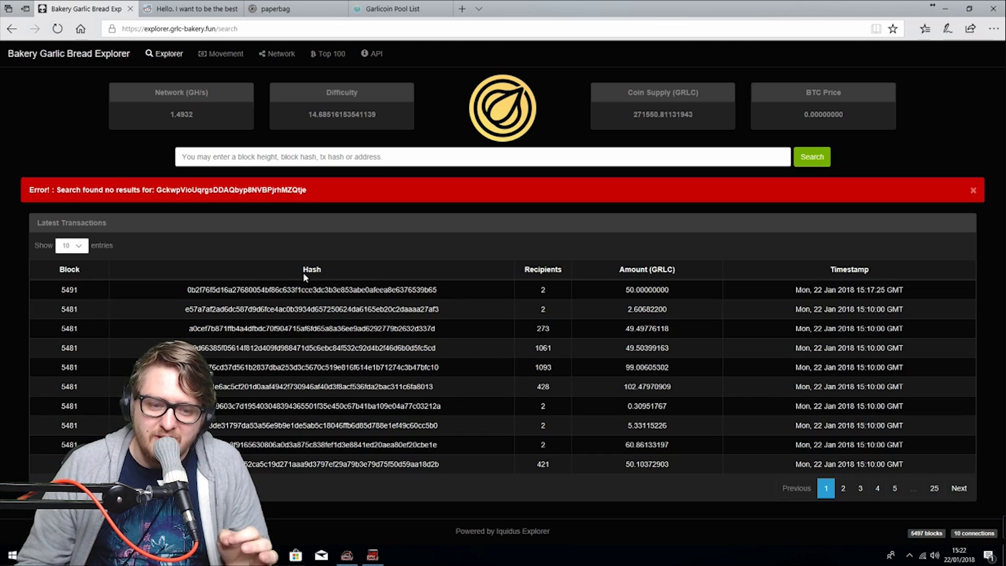
- Highlight the hash of the block 5491 transaction in the explorer, and go back to the Garlic Recipes Getting Started page
left_click_drag(163, 288, 195, 290)
left_click_drag(276, 295, 437, 290)
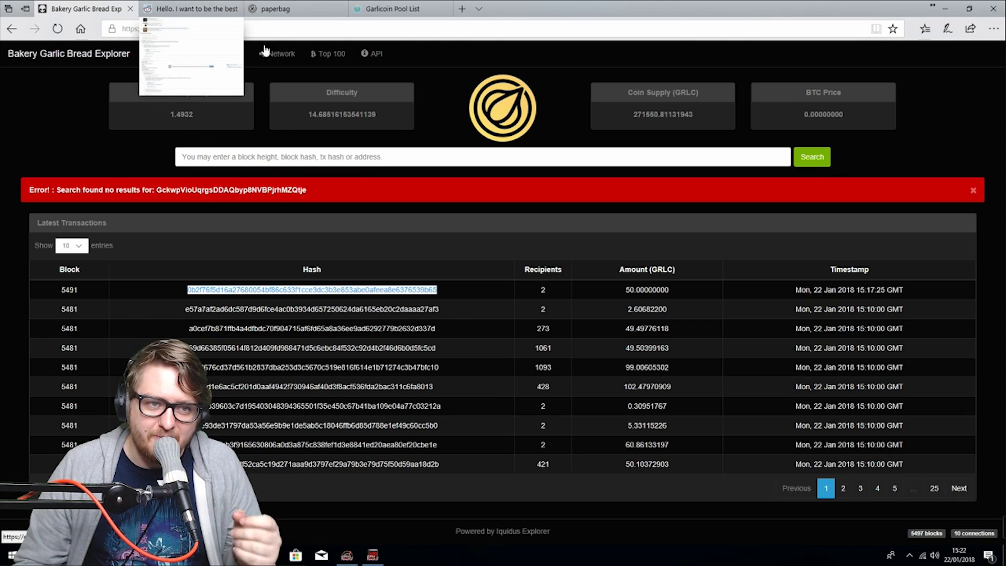
mouse_move(255, 15)
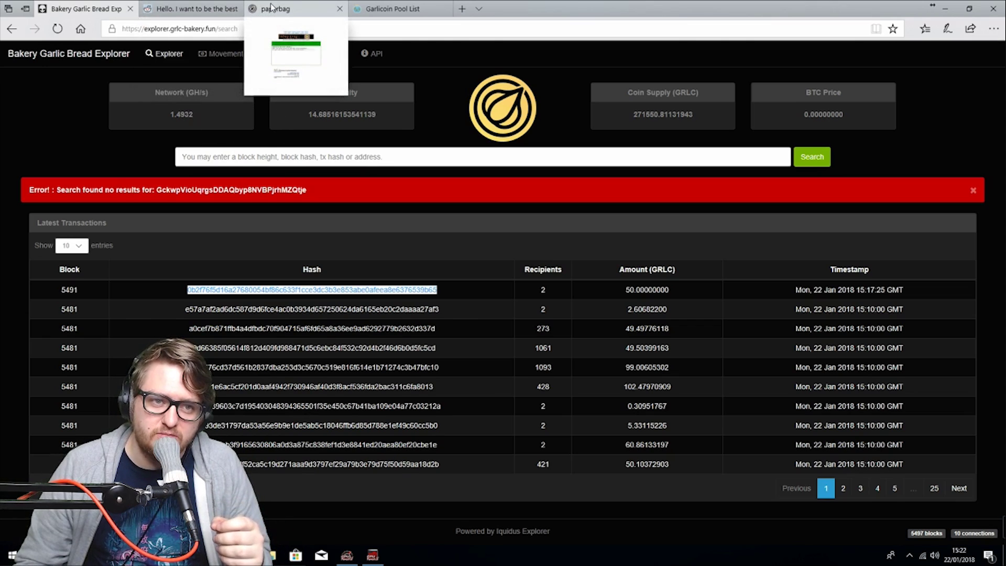
left_click(10, 30)
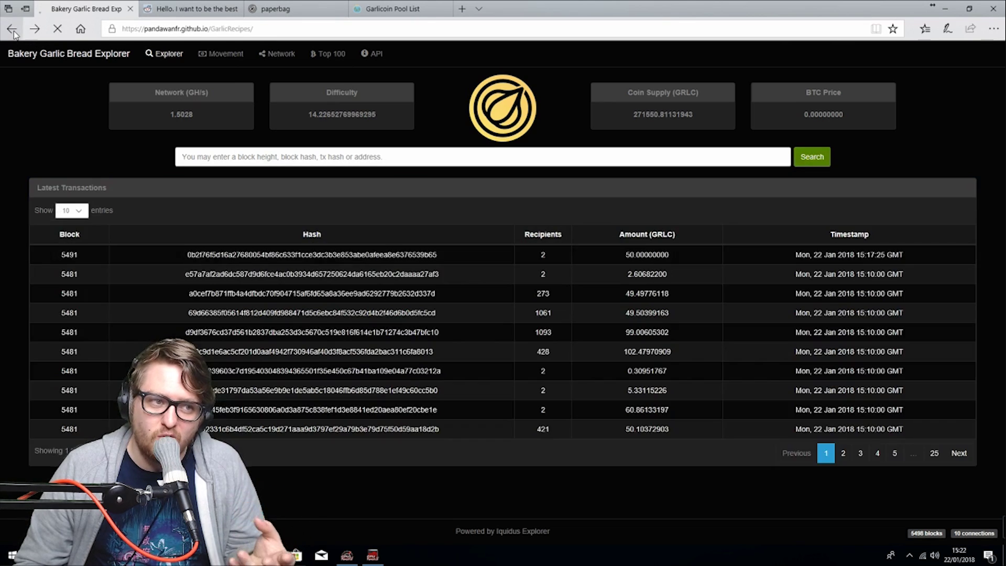
left_click(11, 29)
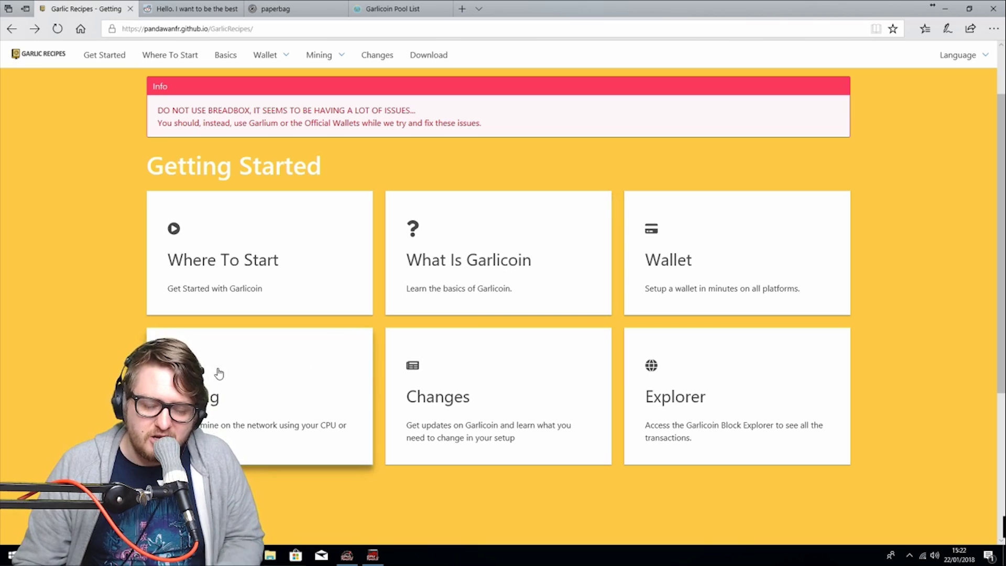
- Open the CPU mining guide from the Mining section and look through its Windows download and setup instructions
left_click(248, 370)
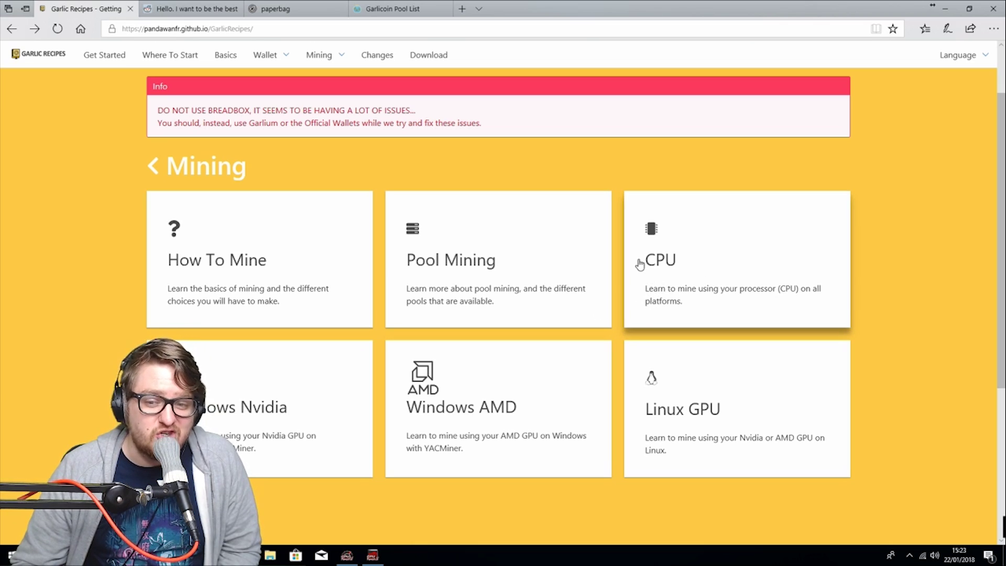
left_click(739, 249)
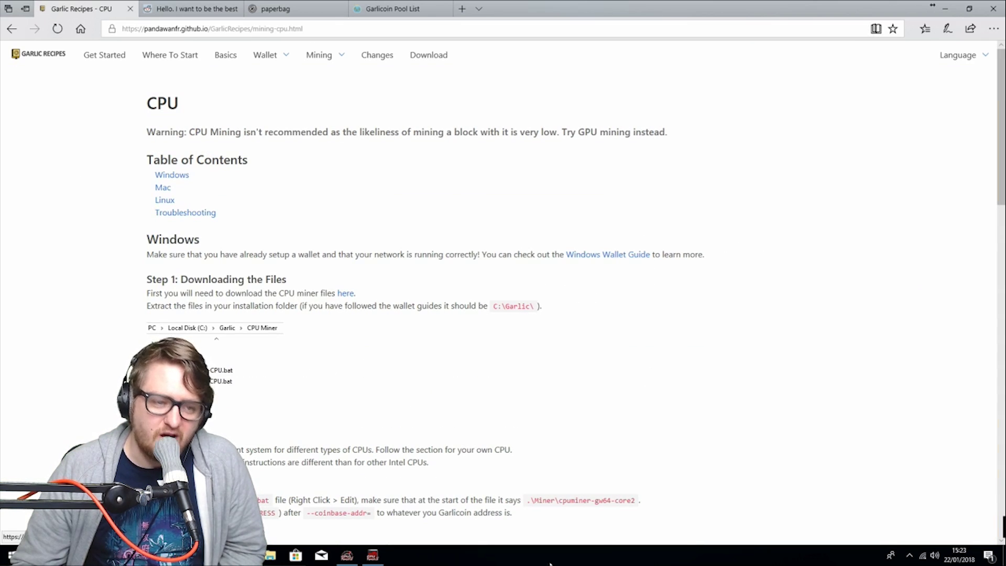
scroll(440, 410, "down", 3)
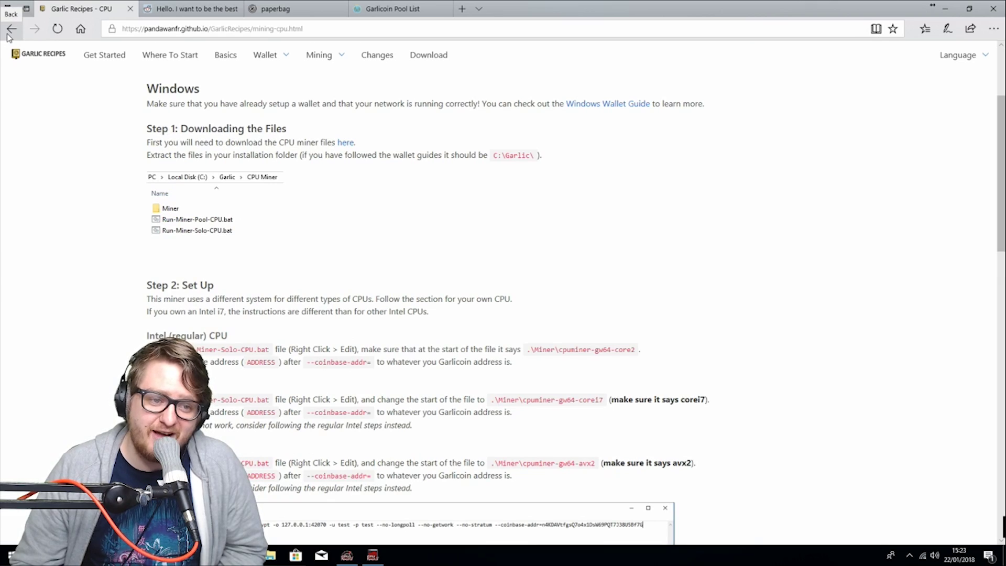
scroll(307, 297, "down", 6)
scroll(307, 297, "down", 10)
scroll(157, 320, "up", 15)
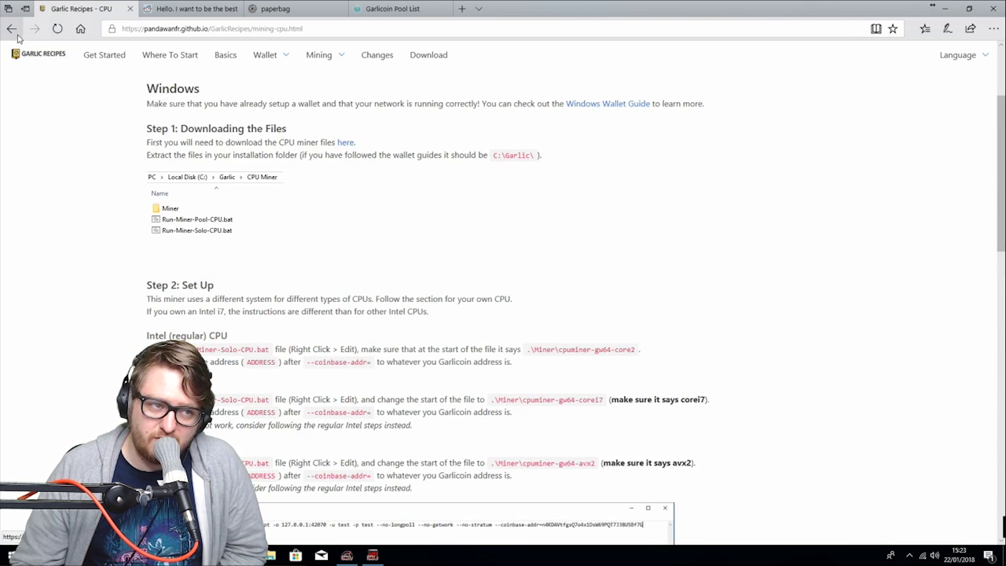
- Go back to the Mining section and open the GPU mining guide linked from the Windows AMD page
left_click(11, 28)
scroll(536, 477, "down", 2)
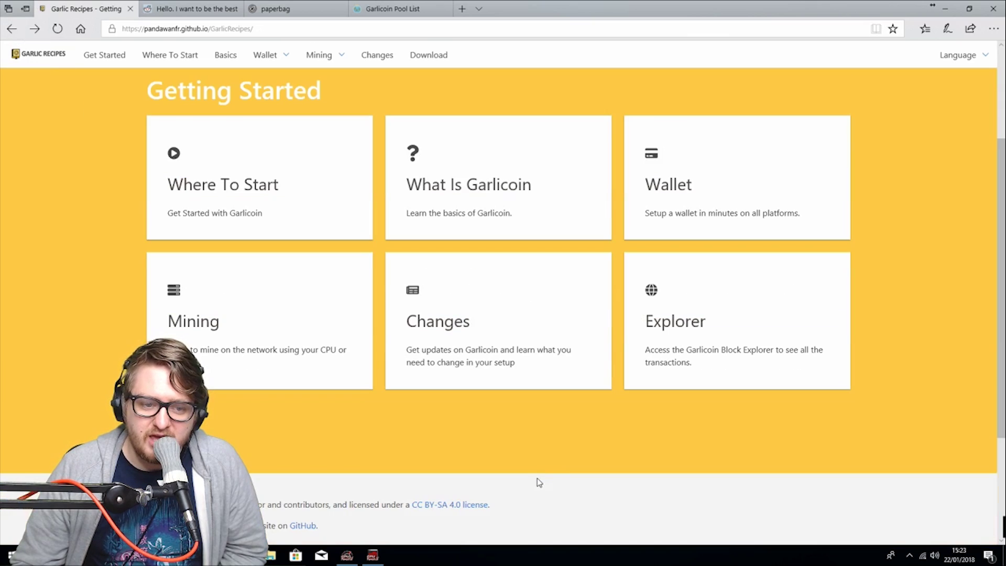
scroll(438, 434, "up", 2)
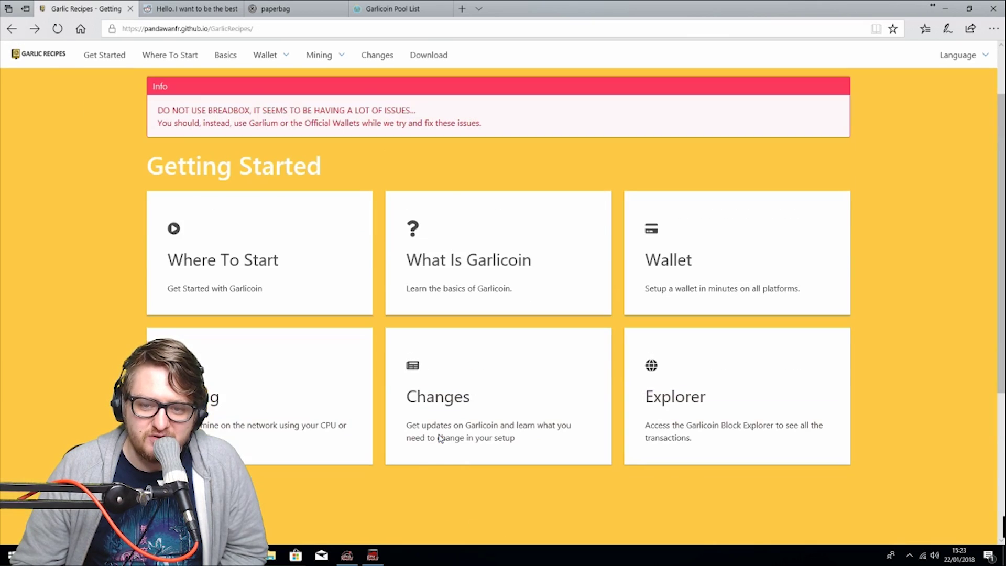
left_click(277, 404)
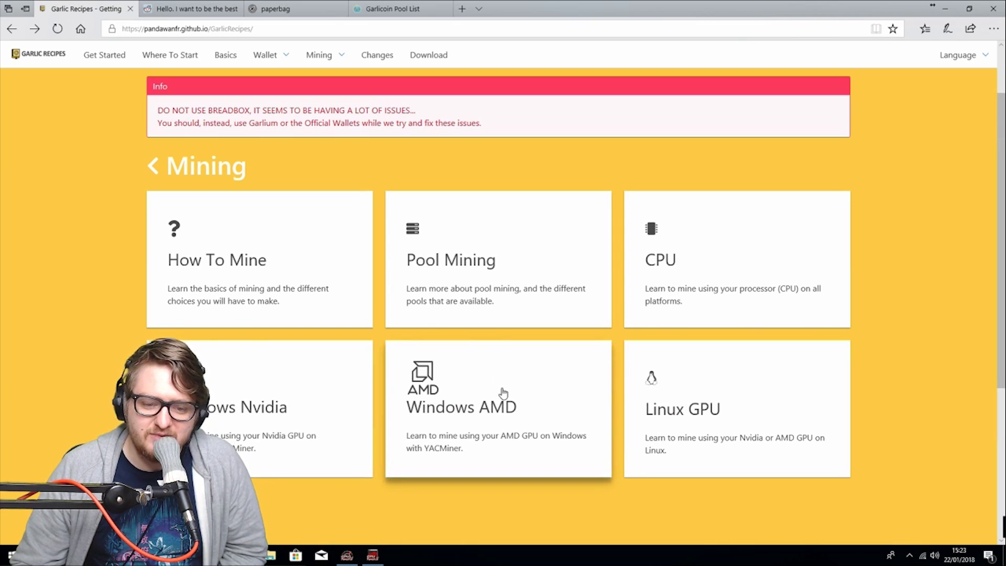
left_click(475, 375)
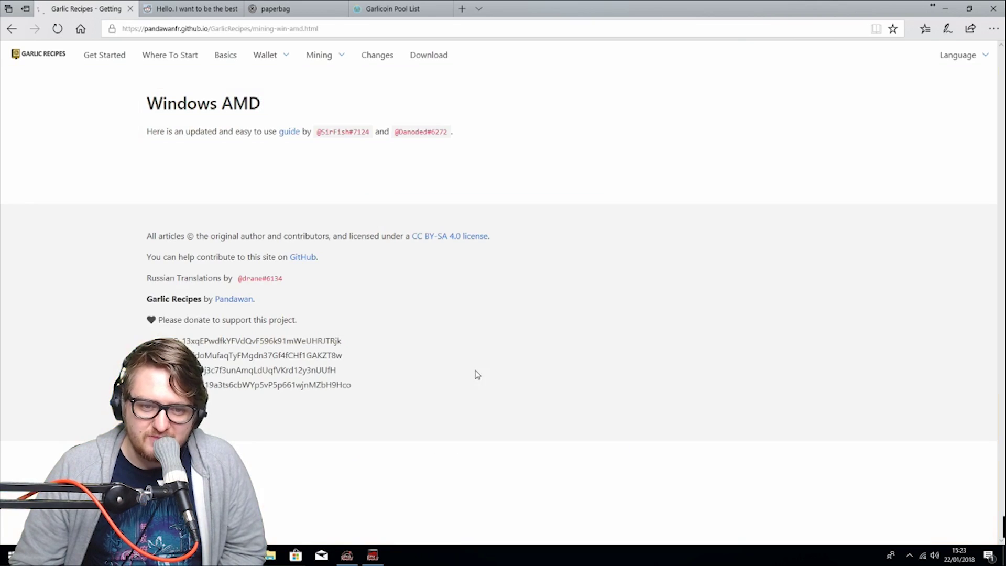
left_click(288, 132)
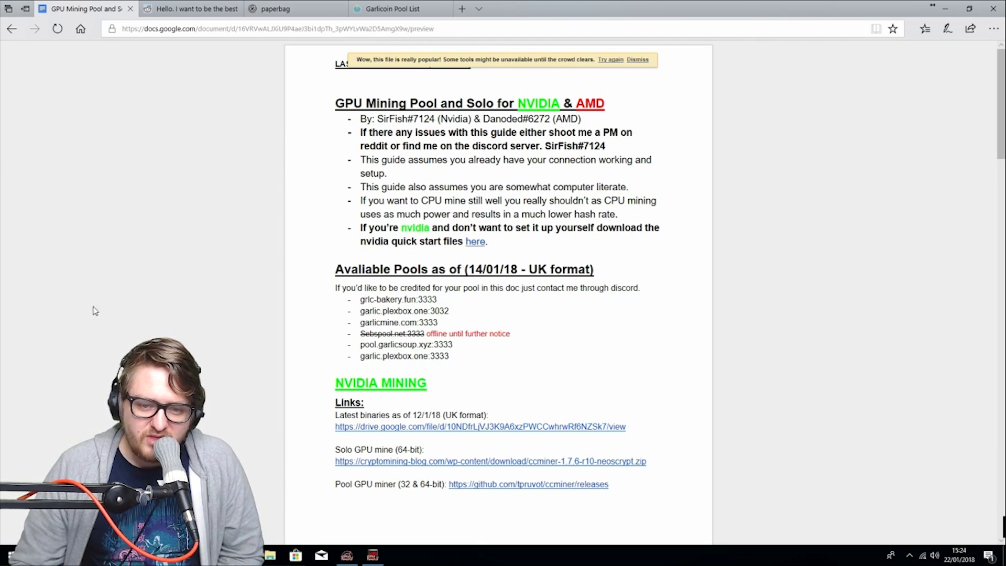
- Read through the GPU mining guide, covering the available pools, Nvidia solo and pool mining steps, and AMD miner links
scroll(600, 309, "down", 2)
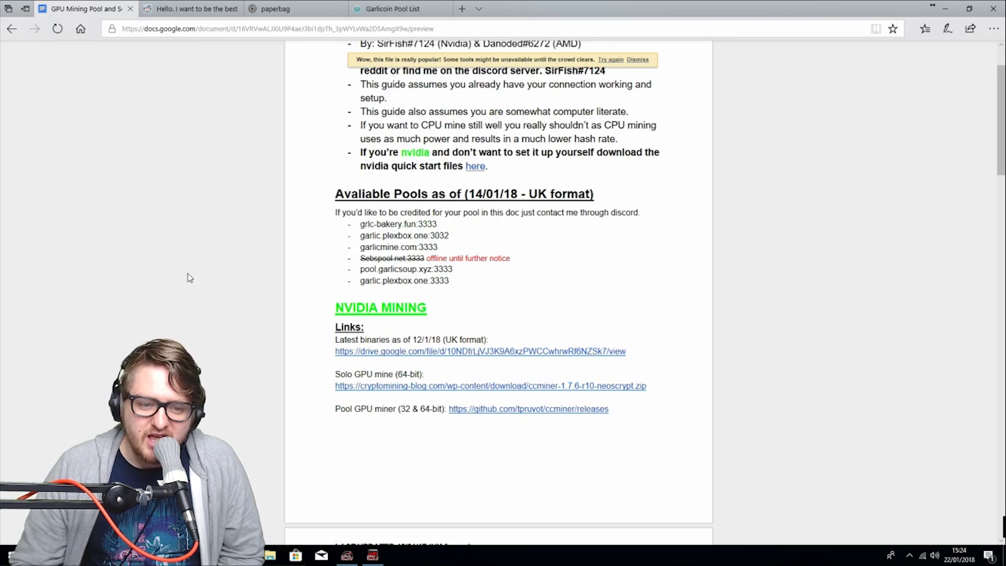
scroll(256, 320, "down", 3)
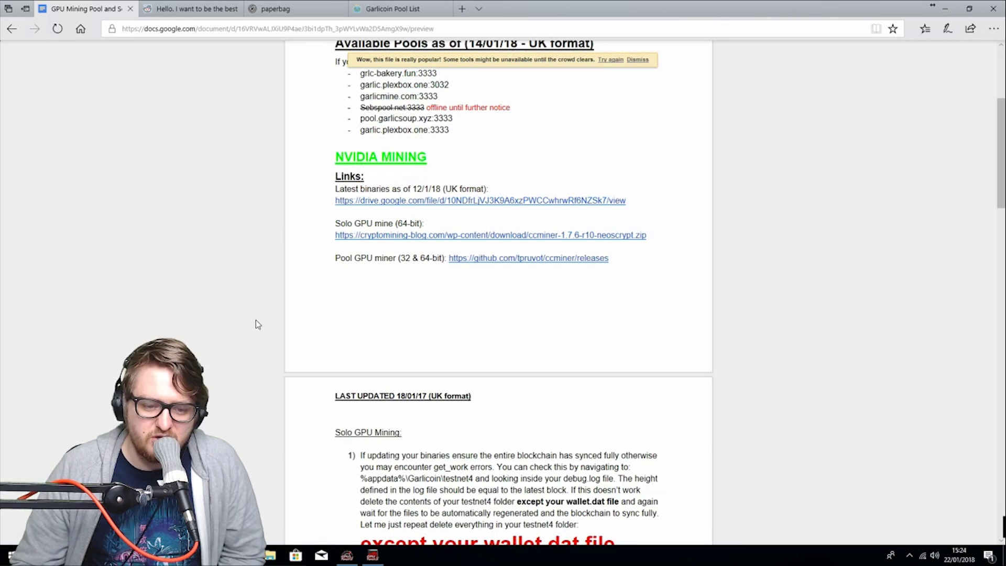
scroll(256, 322, "down", 6)
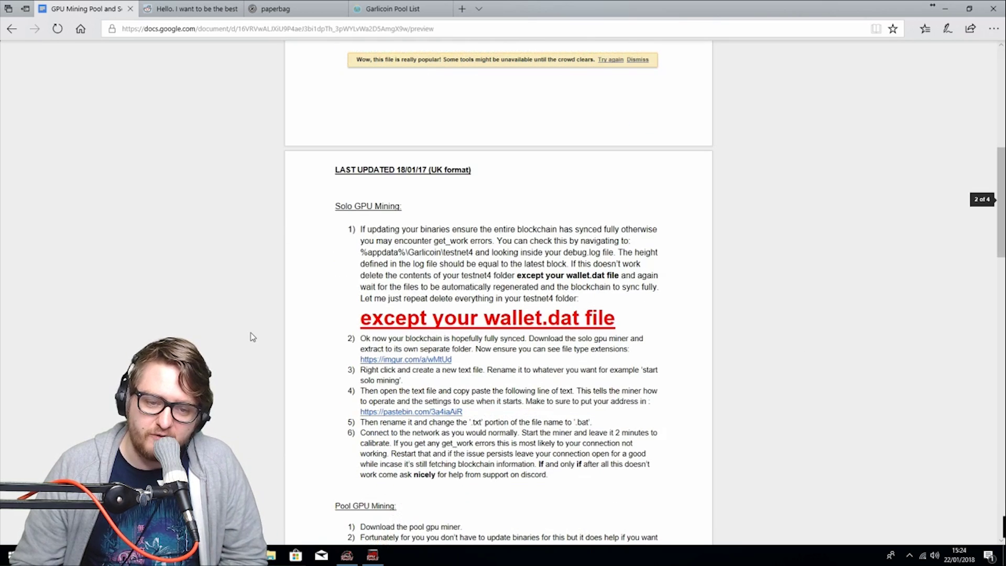
scroll(260, 244, "down", 4)
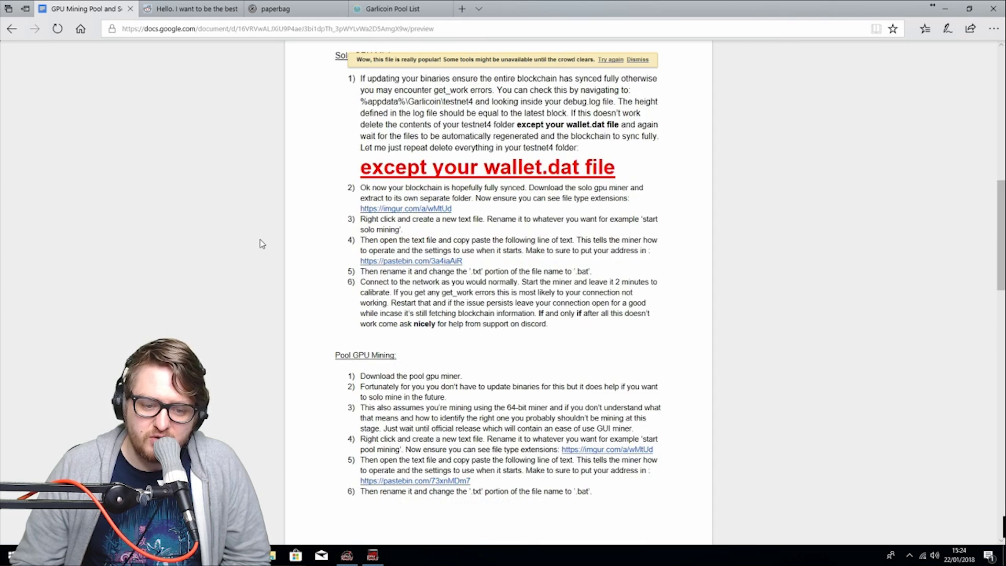
left_click_drag(441, 236, 551, 341)
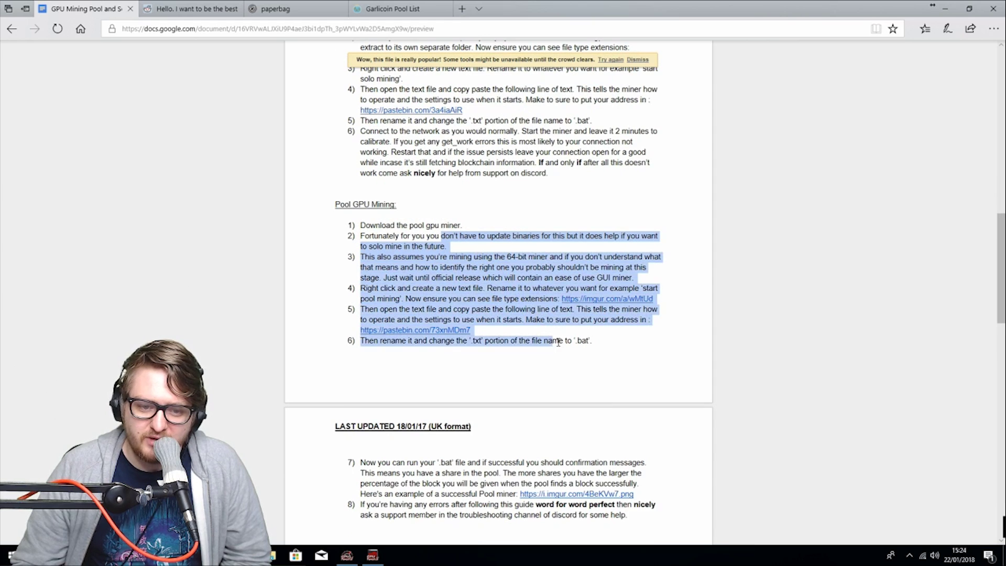
left_click(537, 348)
scroll(264, 350, "down", 4)
scroll(273, 333, "down", 1)
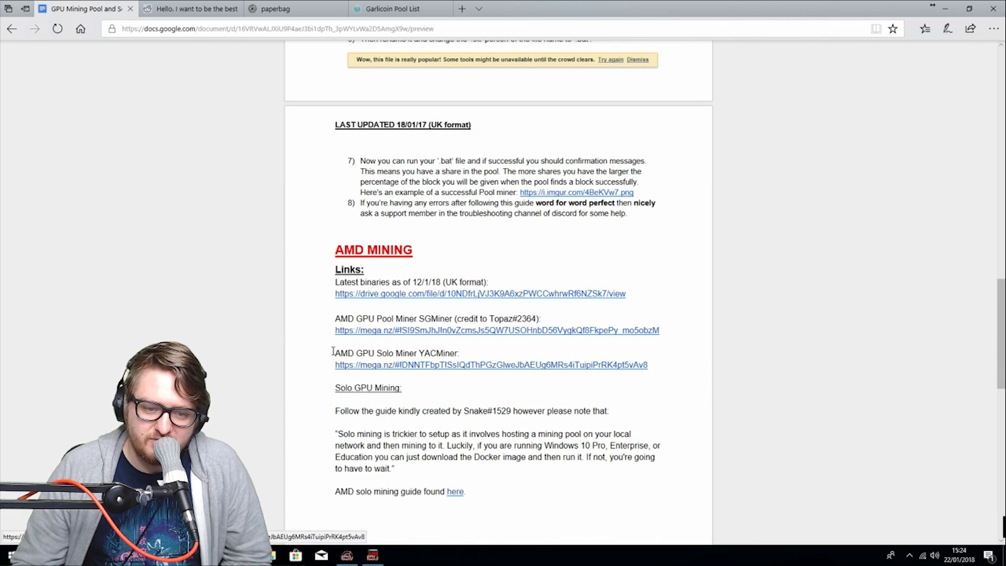
scroll(269, 401, "up", 10)
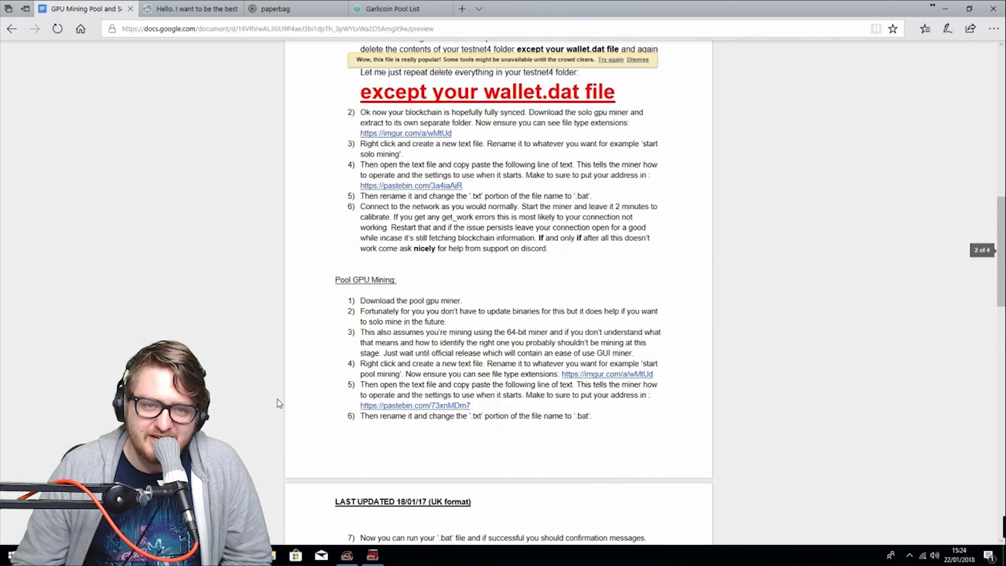
- Return to the Garlic Recipes Mining section and open the Windows Nvidia guide
left_click(12, 28)
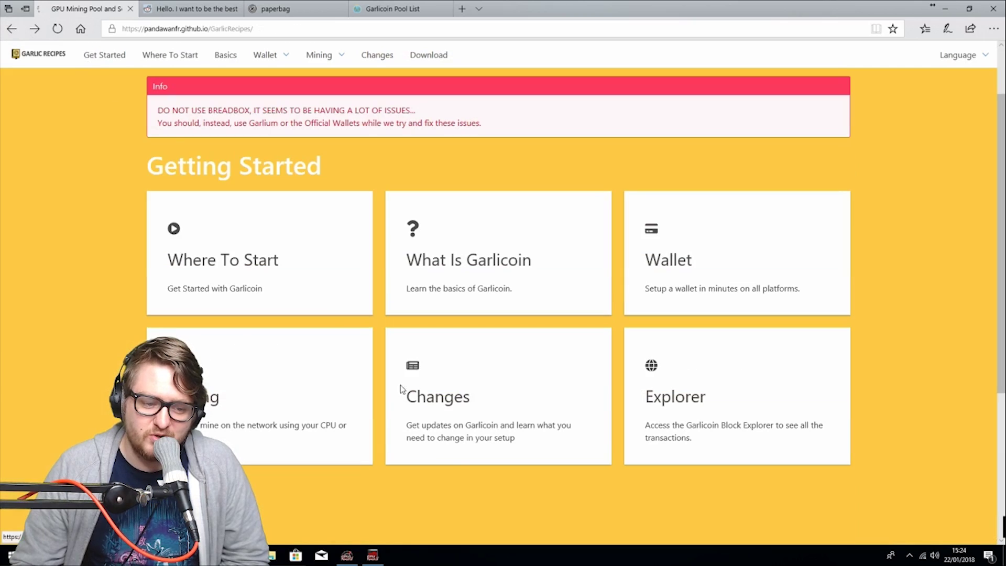
left_click(276, 373)
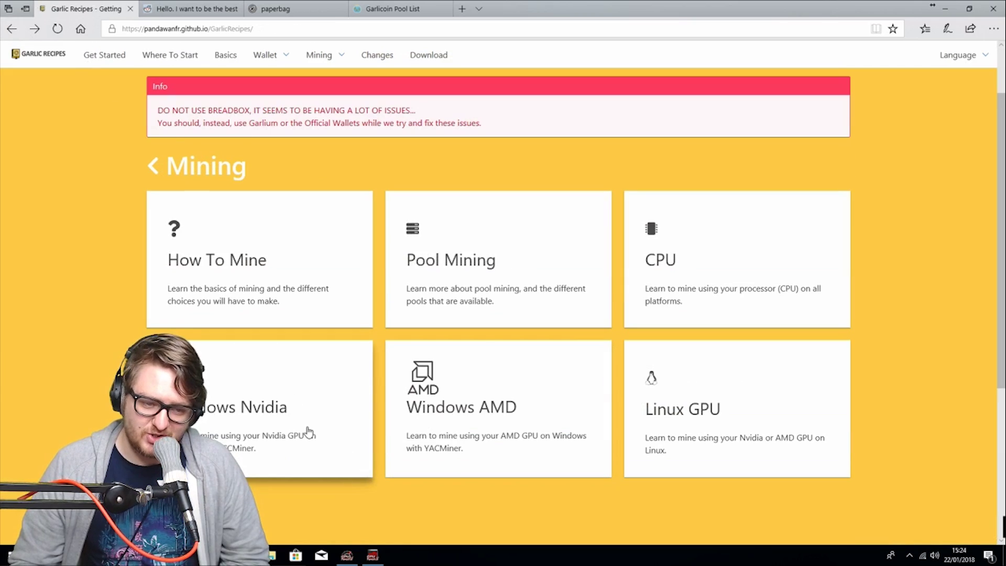
left_click(252, 382)
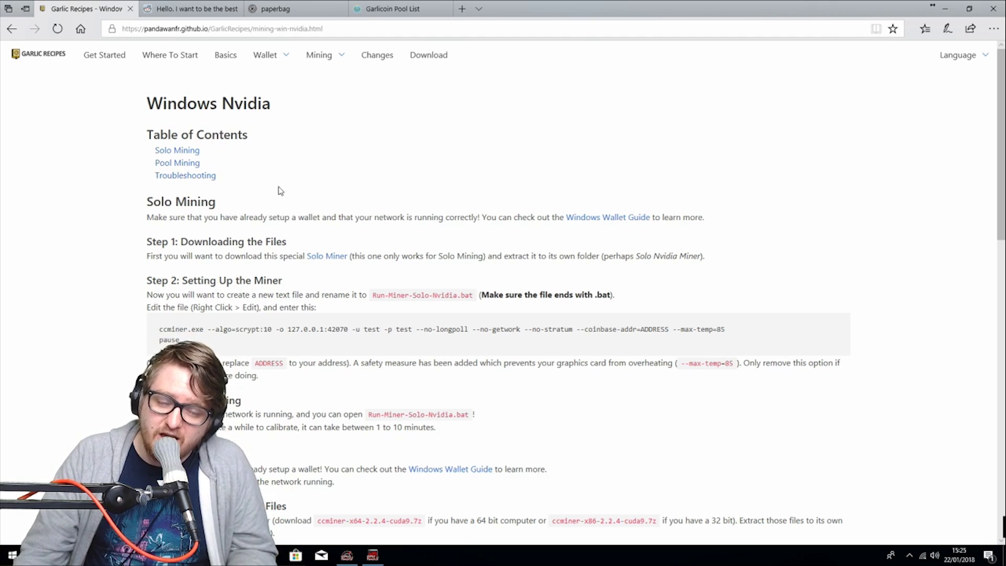
- Switch to the Garlicoin Pool List page and reload it to refresh the pool statistics
mouse_move(376, 5)
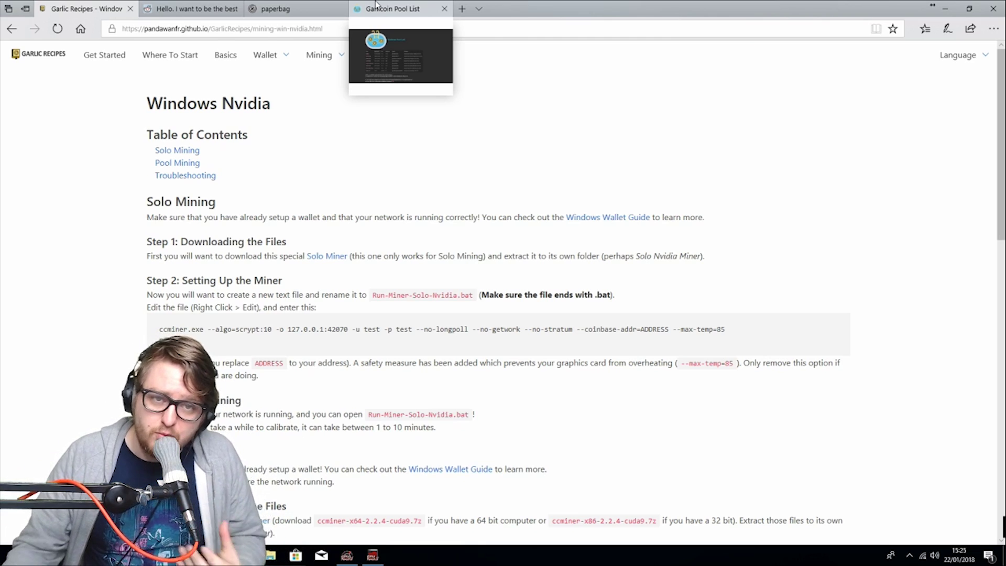
left_click(375, 7)
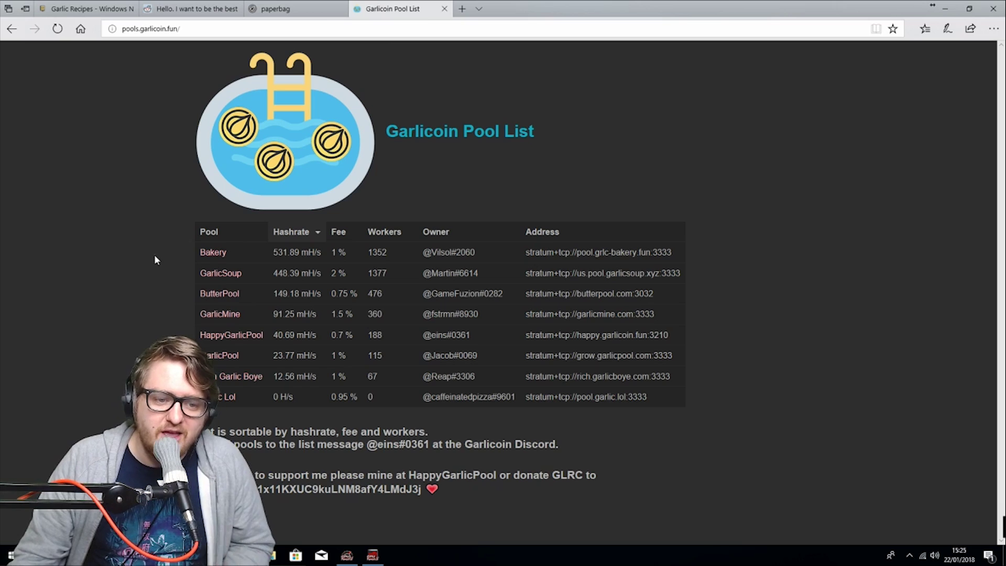
left_click(57, 29)
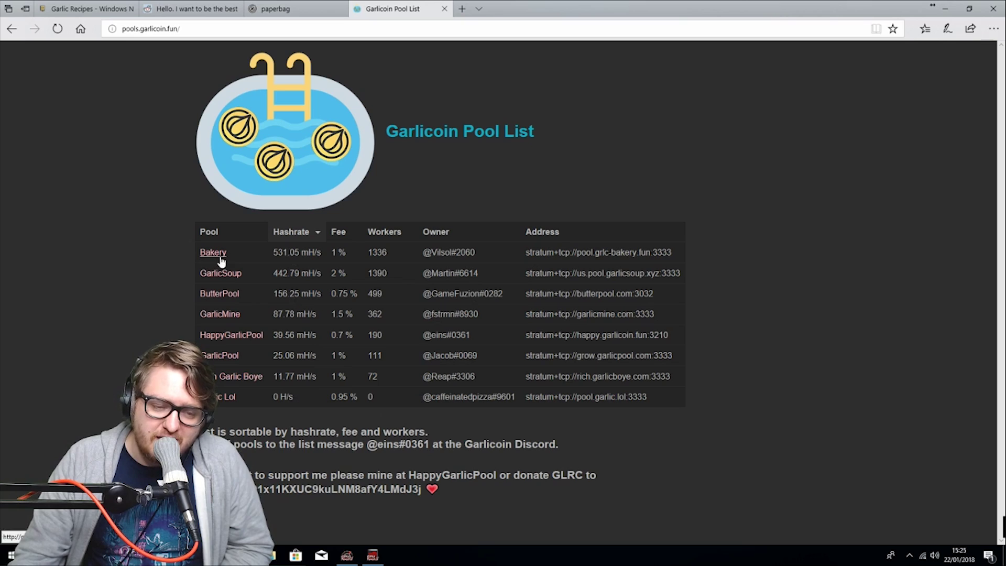
- Highlight the Bakery pool's hashrate in the pool list to point it out, and clear the selection
left_click_drag(283, 252, 318, 252)
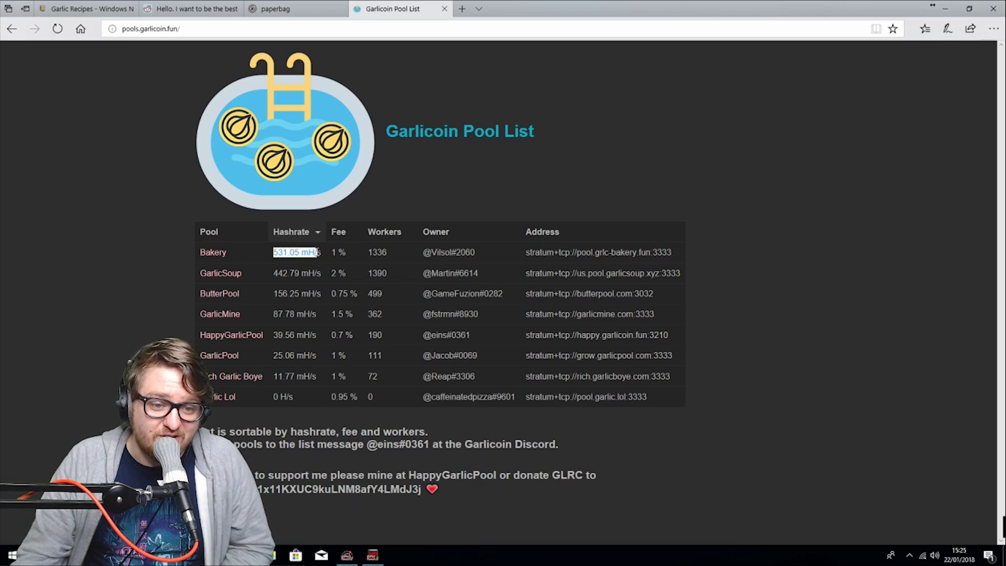
left_click(117, 328)
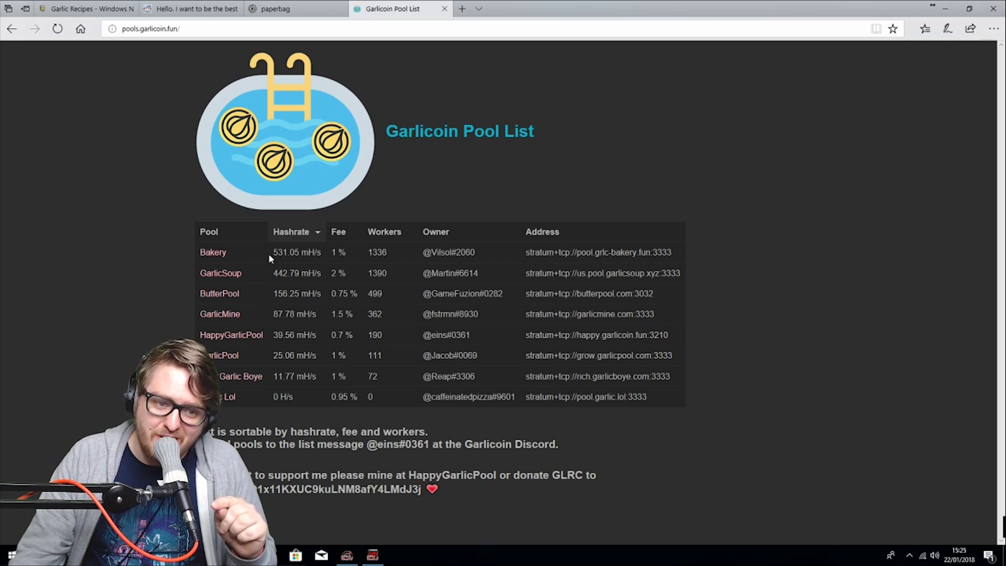
left_click_drag(272, 253, 287, 255)
left_click(151, 261)
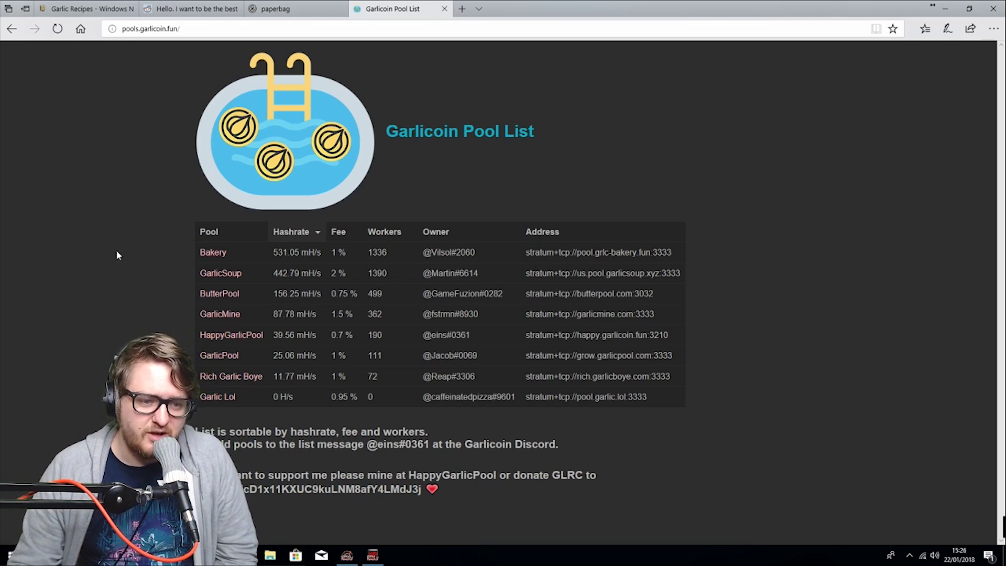
- Point out ButterPool's statistics in the pool list, open its website and look over the FAQ and pool statistics
left_click_drag(272, 293, 344, 297)
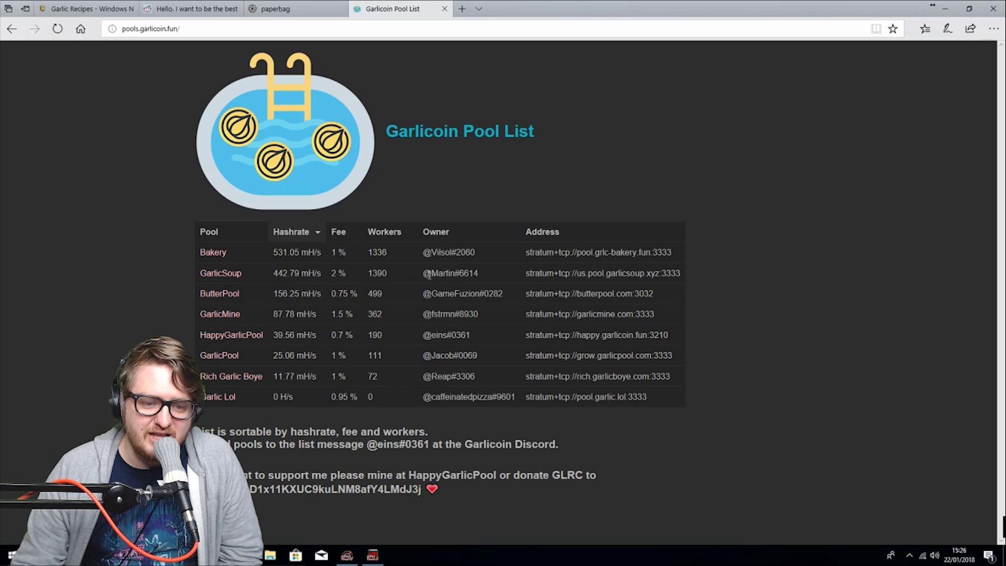
middle_click(224, 299)
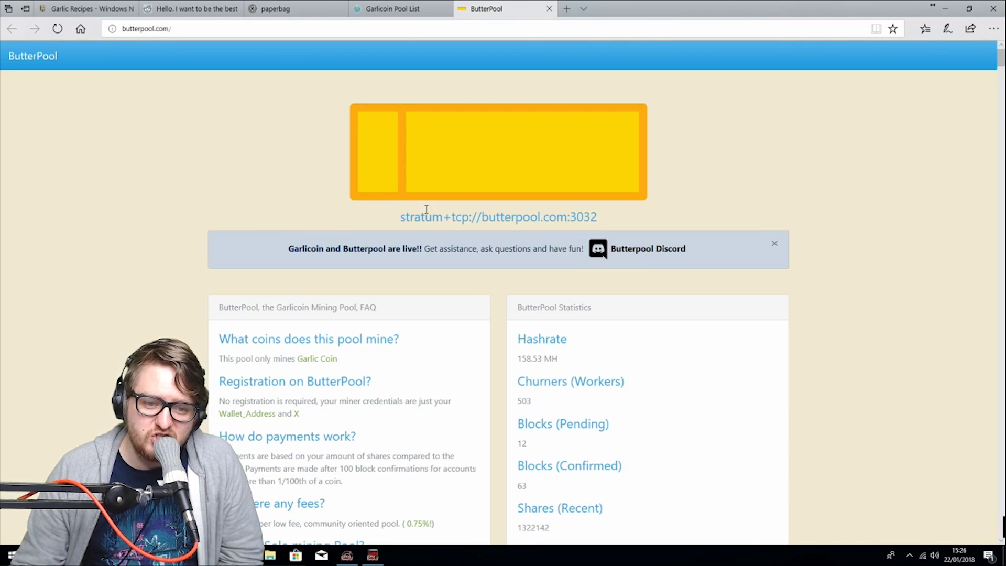
scroll(577, 275, "down", 1)
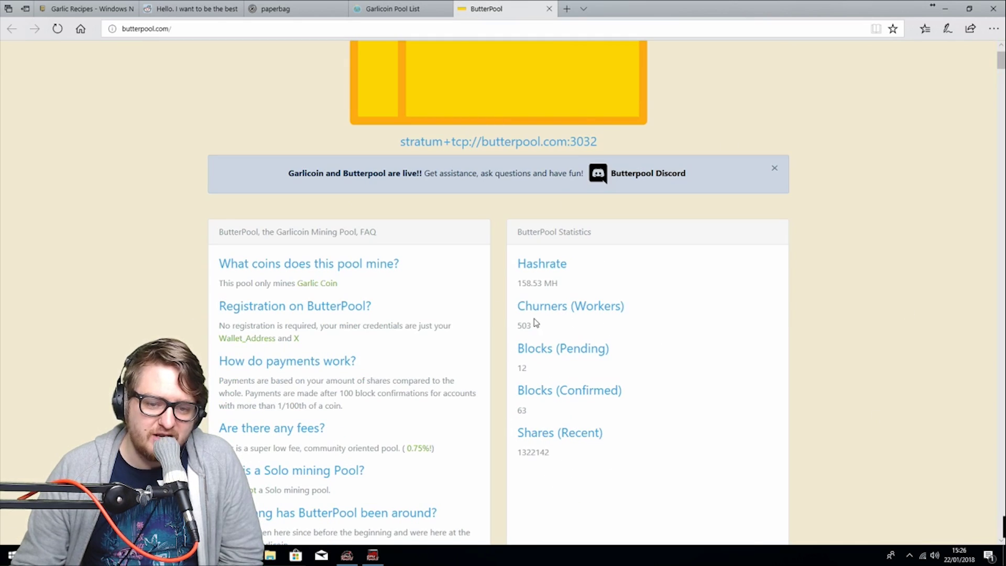
scroll(457, 341, "up", 1)
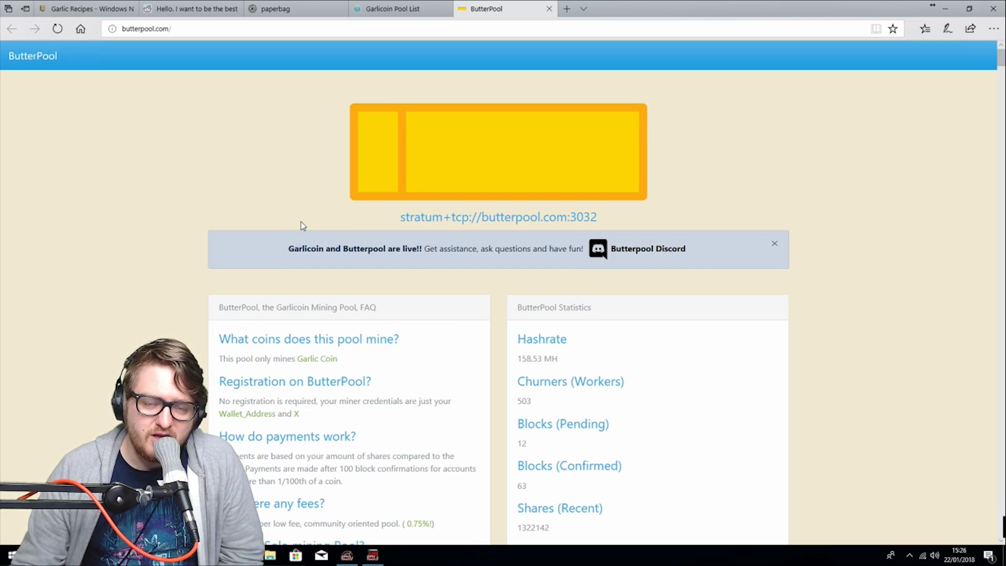
- Highlight the mining address stratum+tcp://butterpool.com:3032 on the ButterPool page to point it out
left_click_drag(378, 215, 646, 227)
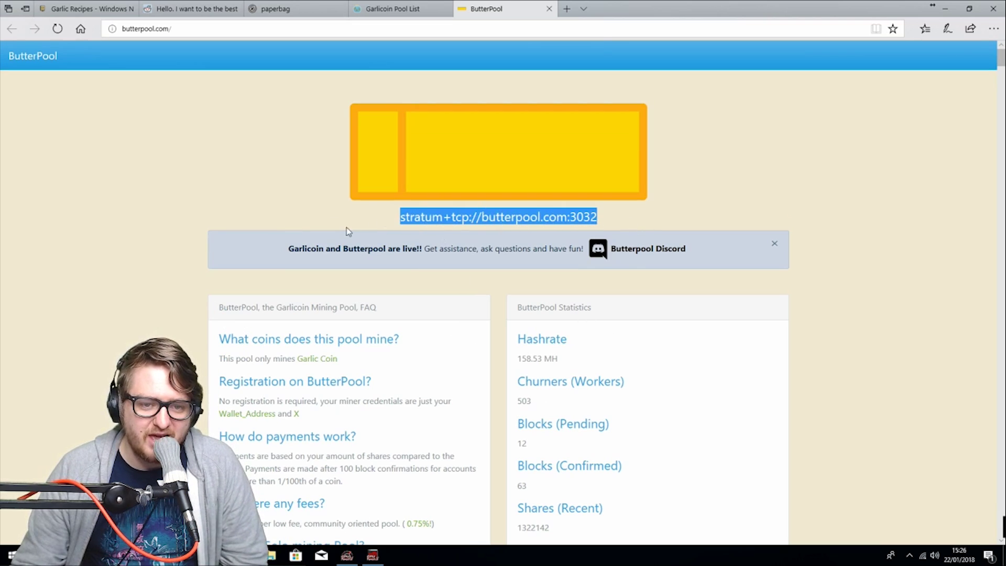
left_click(369, 224)
triple_click(427, 223)
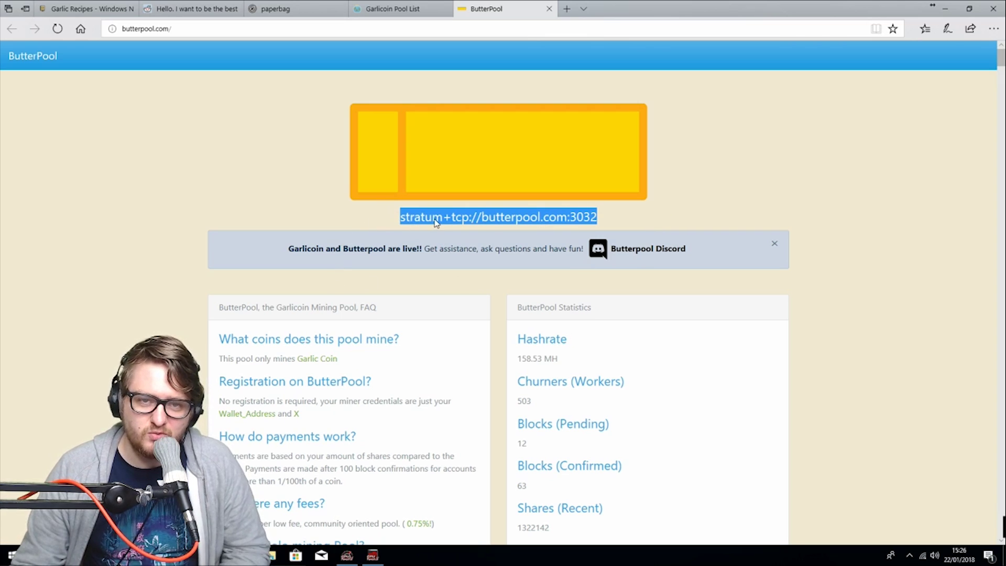
- From the Pool Mining section of the Windows Nvidia guide, download ccminer-x64-2.2.4-cuda9.7z and open its download folder
left_click(393, 8)
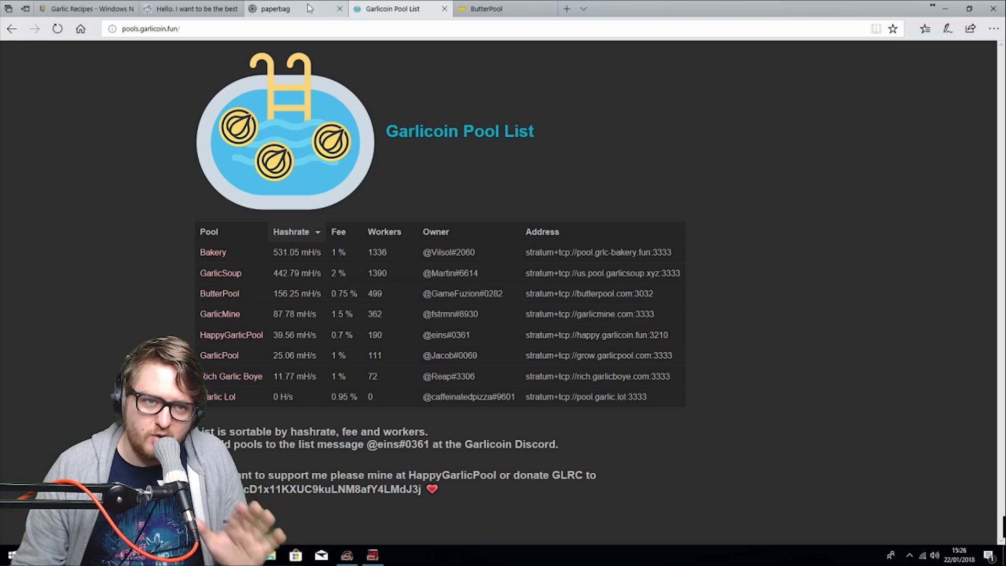
left_click(191, 8)
left_click(110, 7)
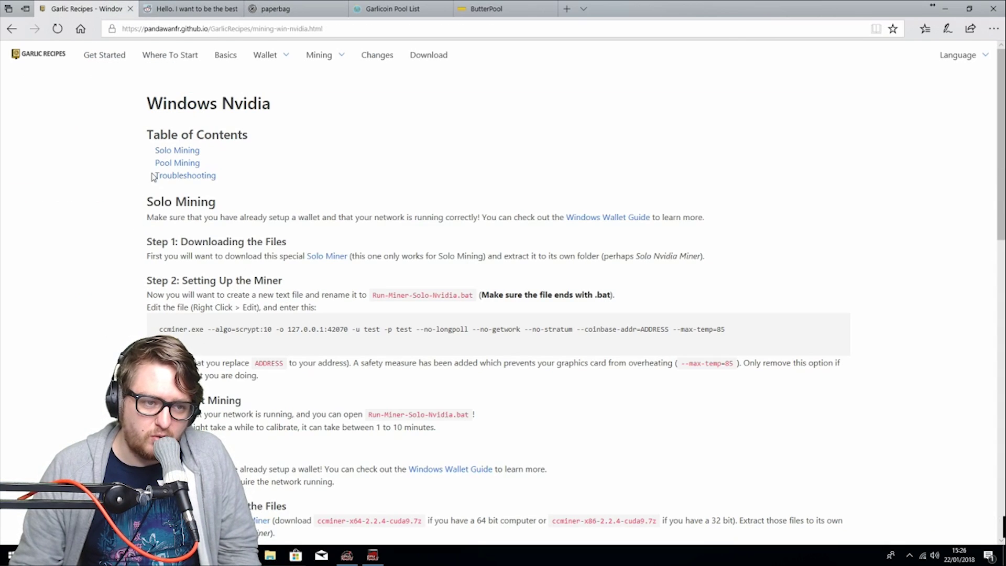
left_click(165, 164)
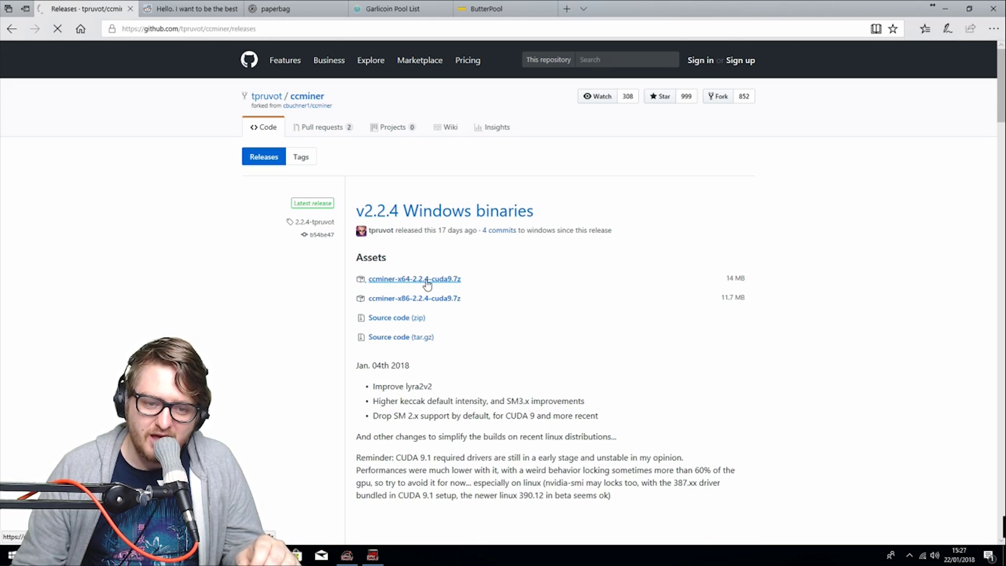
left_click(579, 526)
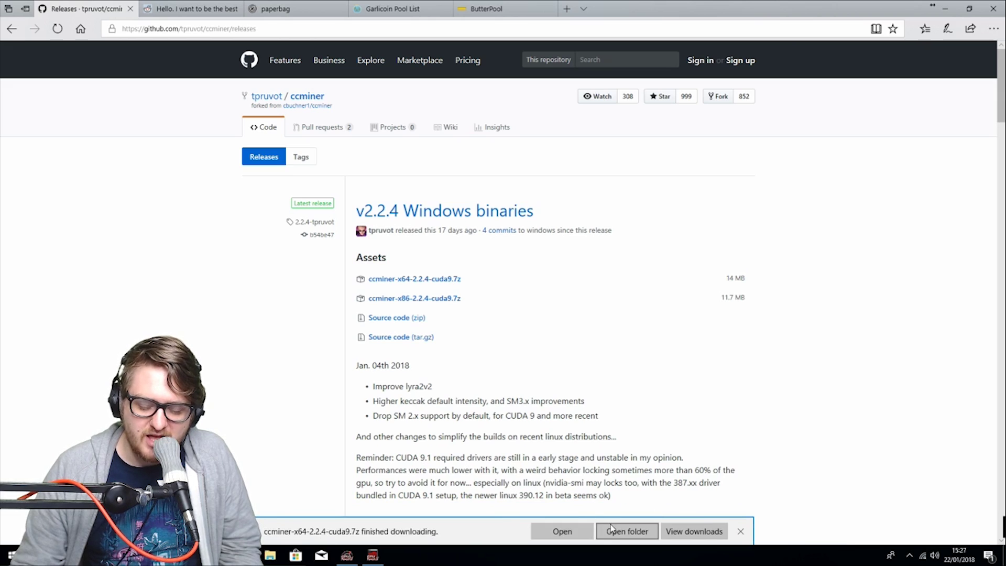
left_click(622, 533)
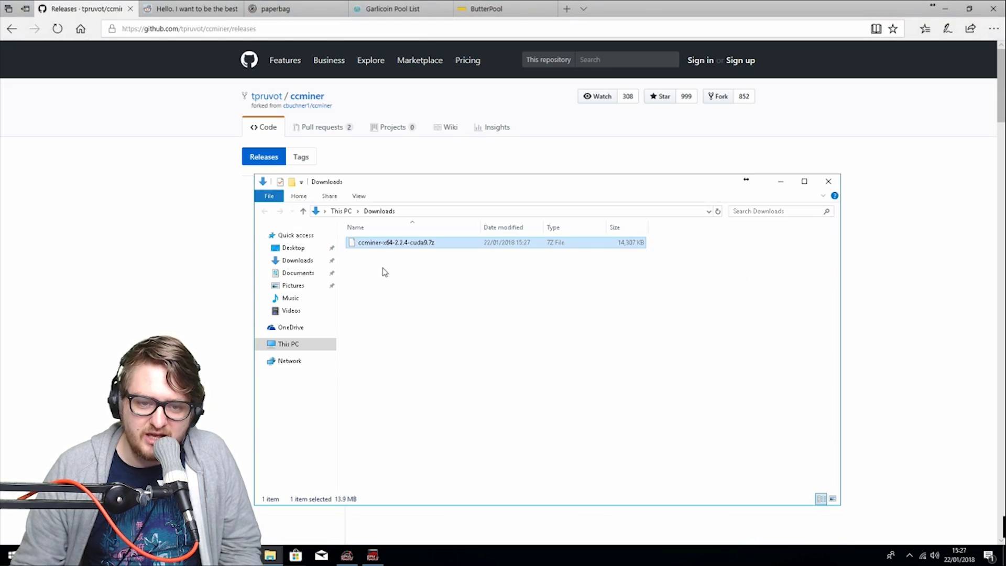
- Search the web for winrar and download WinRAR x64 (64 bit) 5.50 from the RARLAB downloads page
left_click(566, 8)
type("winrar")
key("Return")
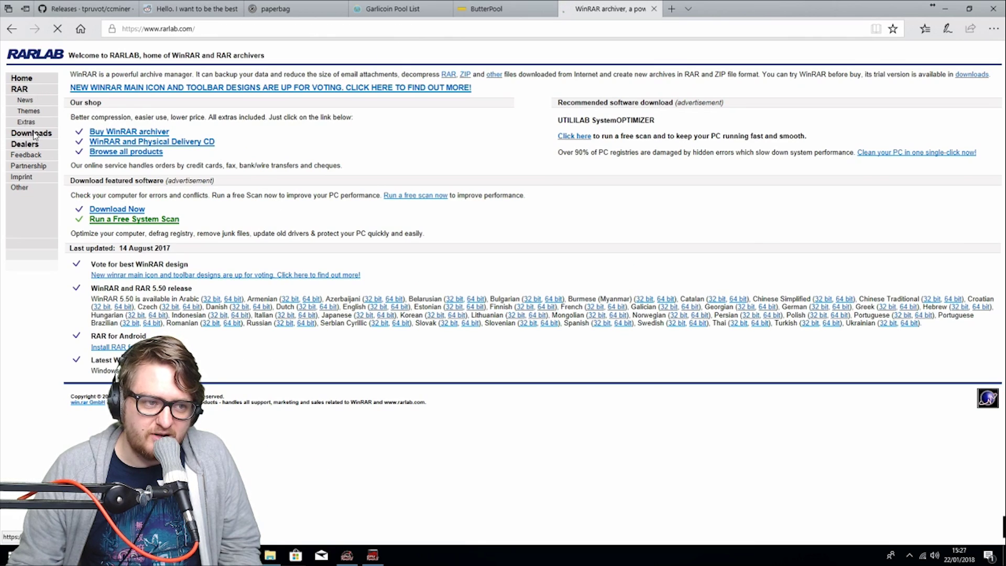
left_click(33, 136)
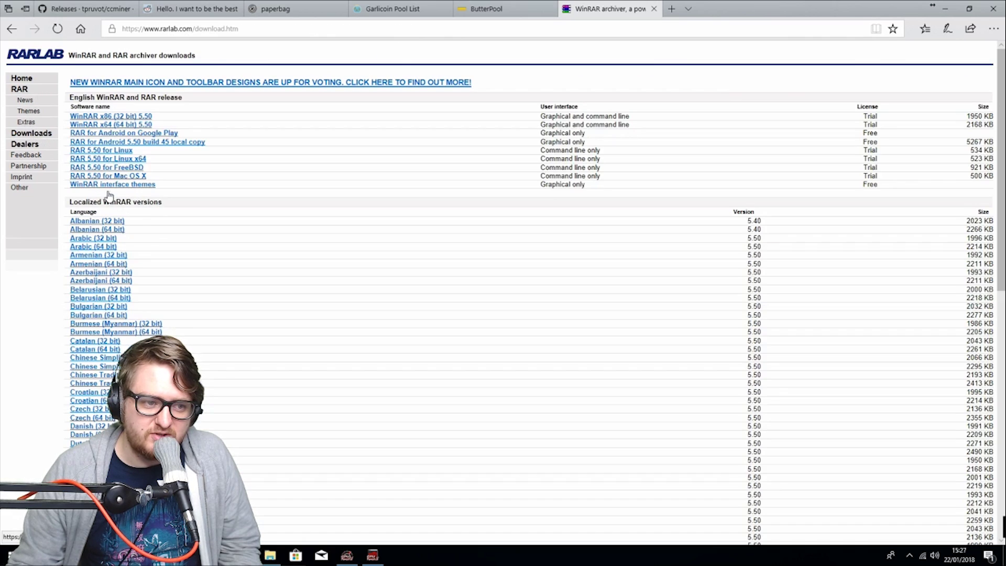
left_click(113, 125)
- Run the WinRAR installer, allow it to make changes, complete setup with the default options and close the RARLAB page
left_click(564, 530)
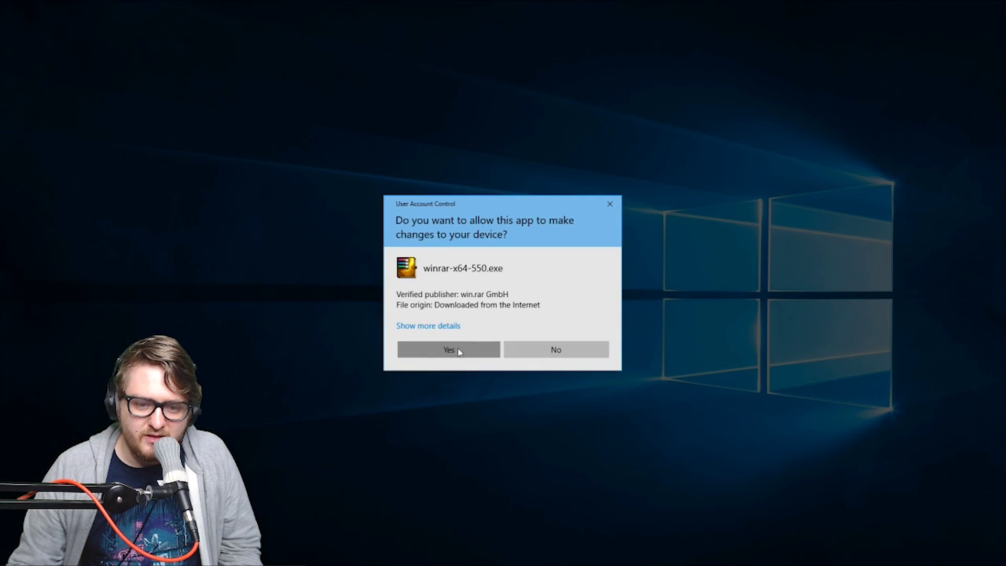
left_click(449, 350)
left_click(462, 383)
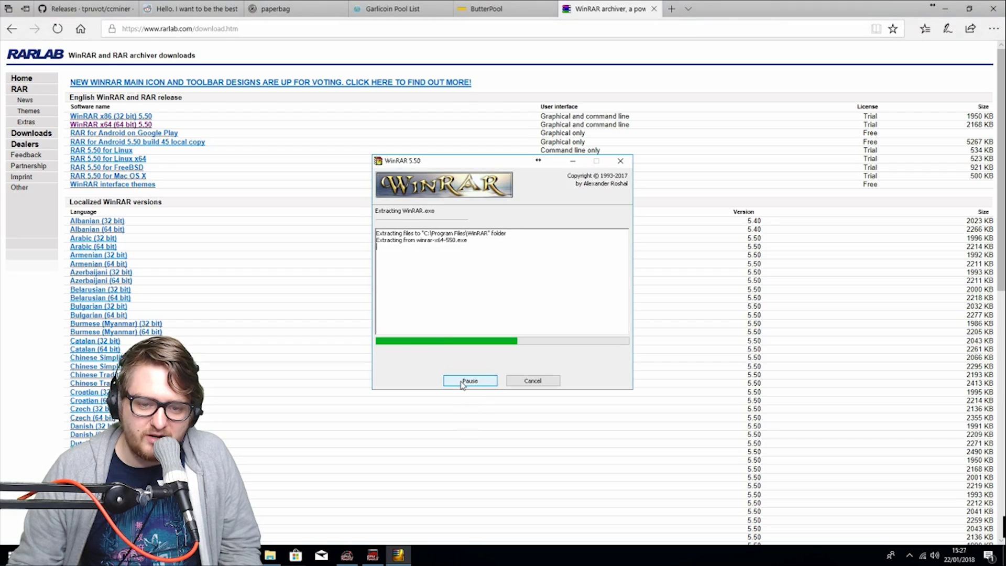
left_click(470, 376)
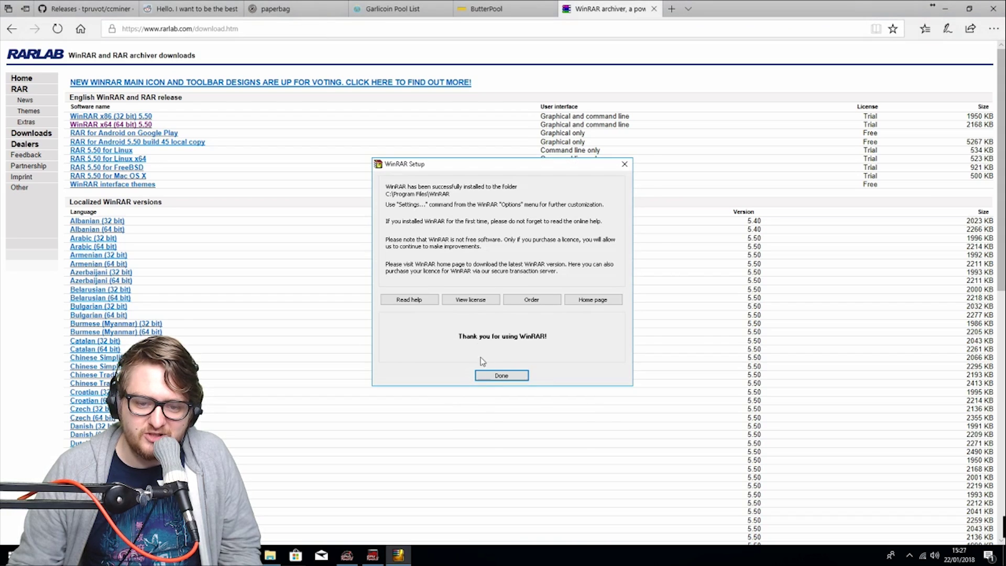
left_click(502, 375)
key("ctrl+w")
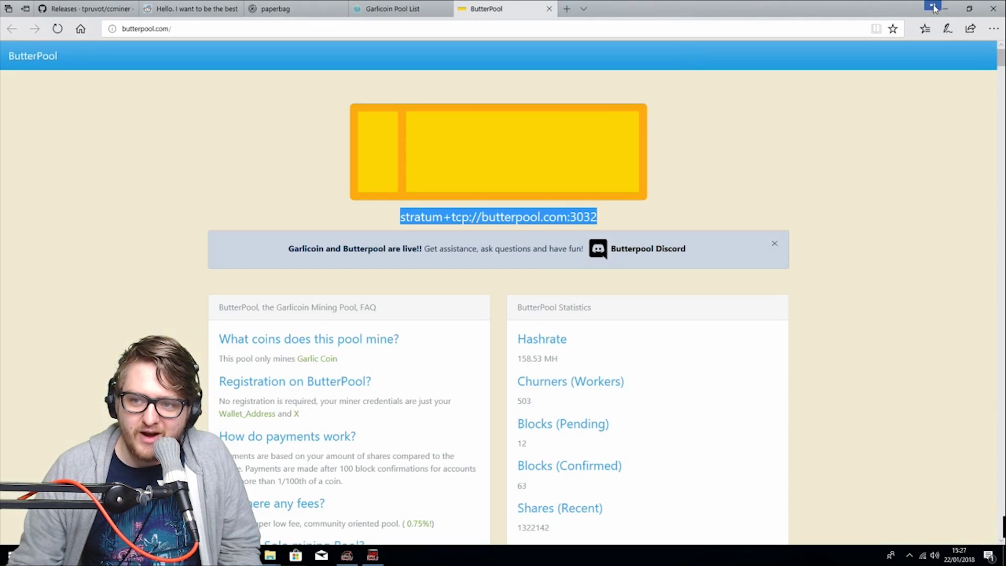
- Extract the ccminer-x64-2.2.4-cuda9 archive into its own folder within Downloads and open that folder
mouse_move(270, 554)
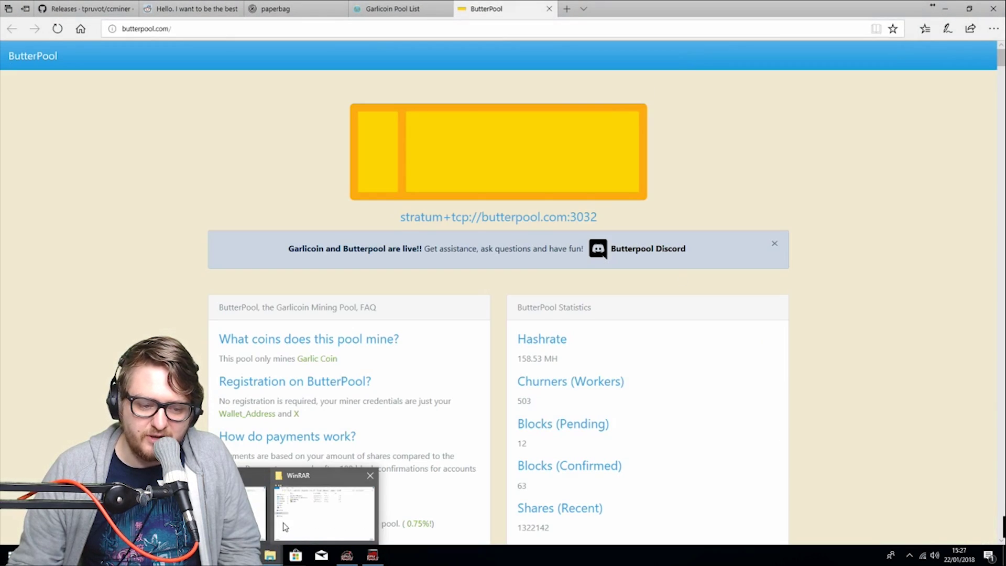
left_click(309, 506)
right_click(387, 245)
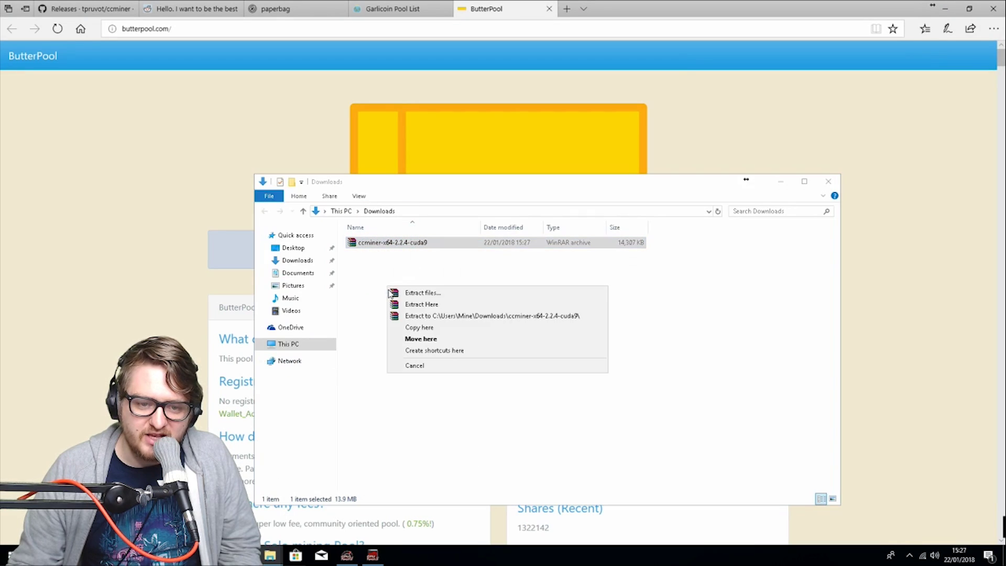
left_click(409, 316)
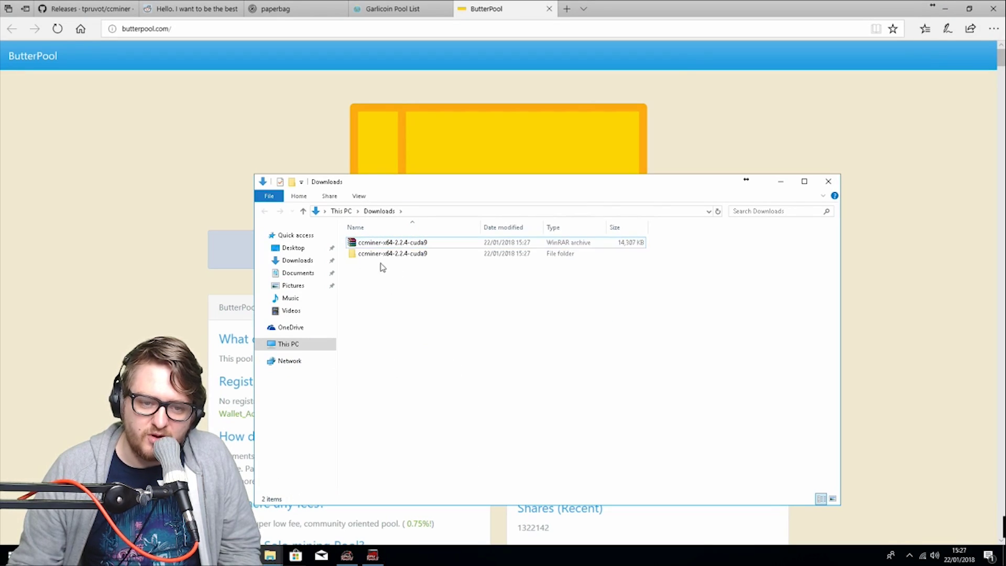
double_click(376, 253)
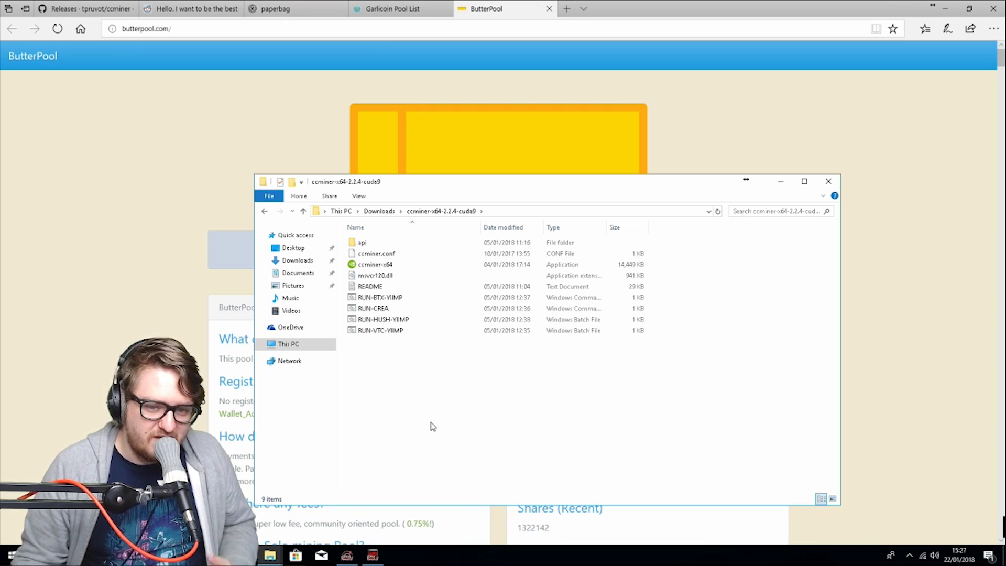
- Point out the RUN-CREA, RUN-HUSH-YIIMP and RUN-VTC-YIIMP batch files in the extracted folder, then clear the selection
left_click(379, 308)
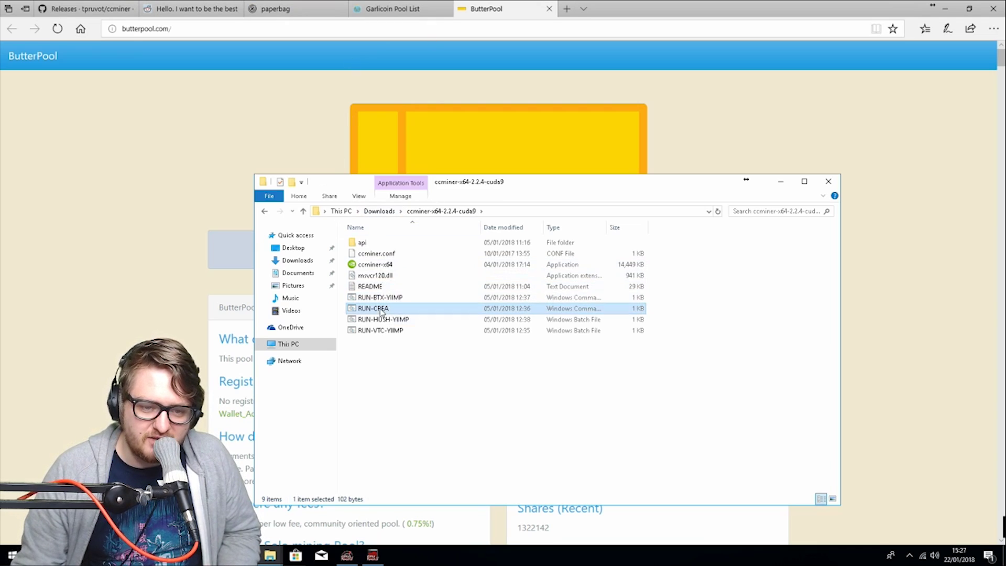
left_click(382, 319)
left_click(383, 331)
left_click(408, 385)
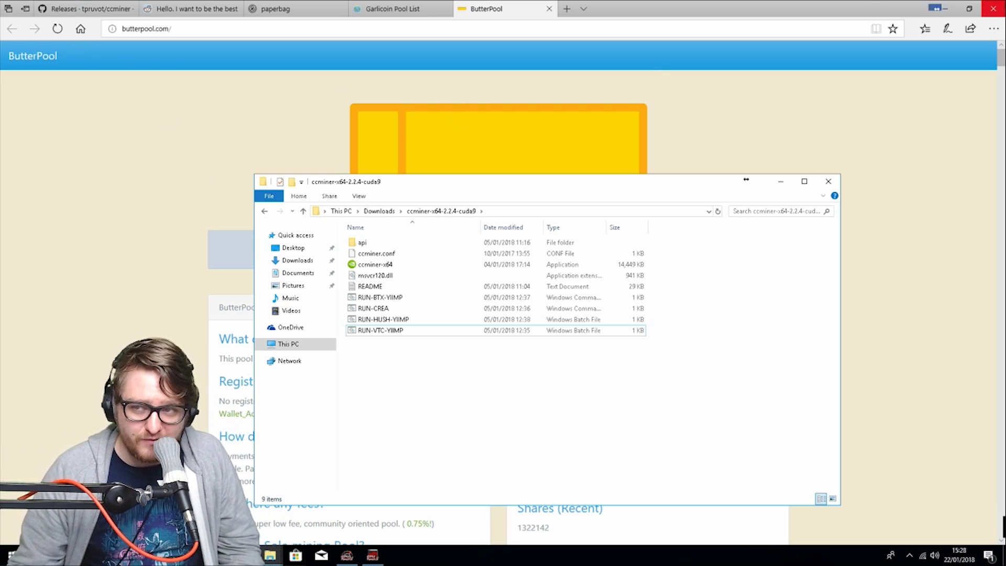
- Switch back to the browser and return from the ccminer releases page to the Windows Nvidia guide
left_click(954, 7)
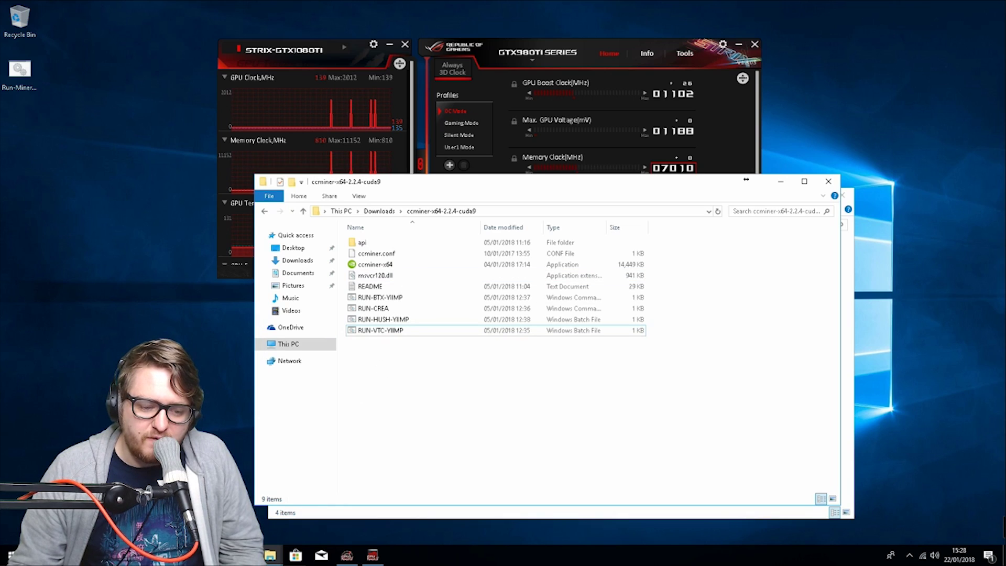
key("alt+Tab")
left_click(135, 14)
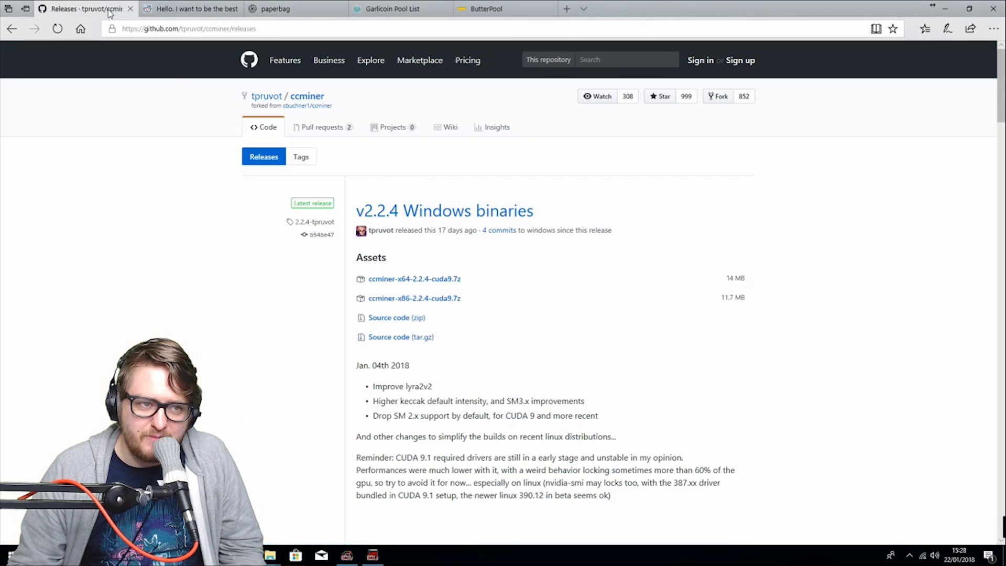
left_click(277, 11)
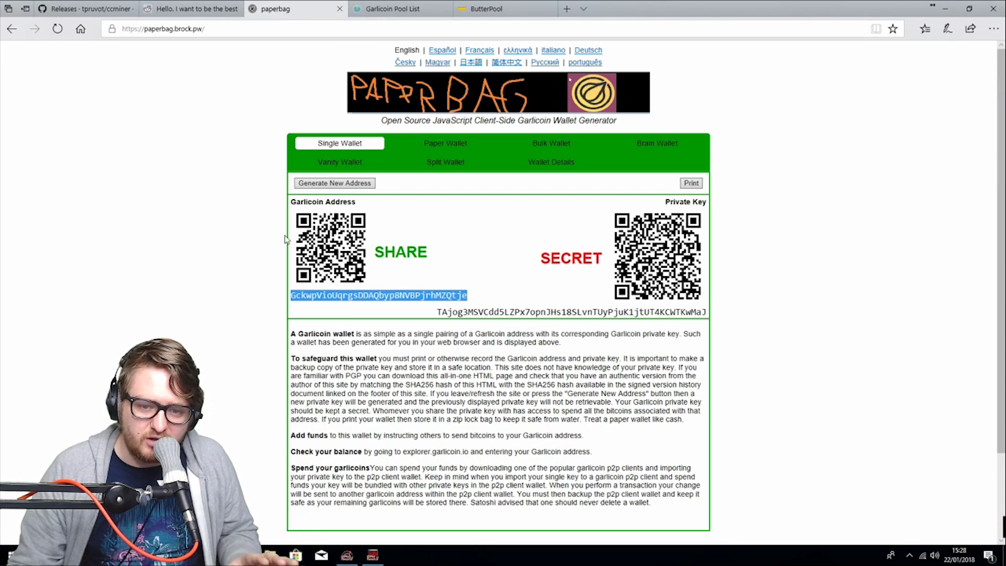
left_click(192, 9)
left_click(92, 4)
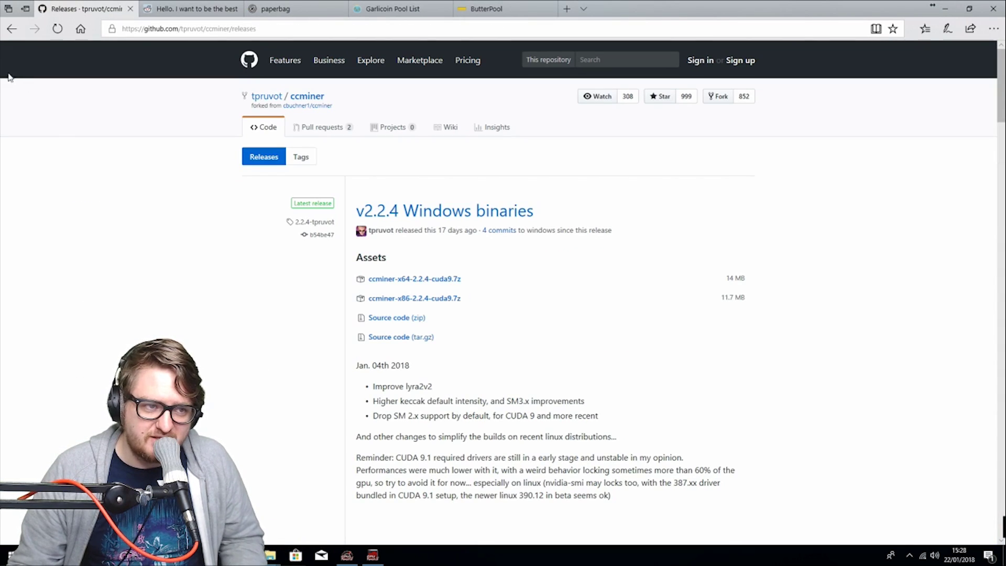
left_click(12, 28)
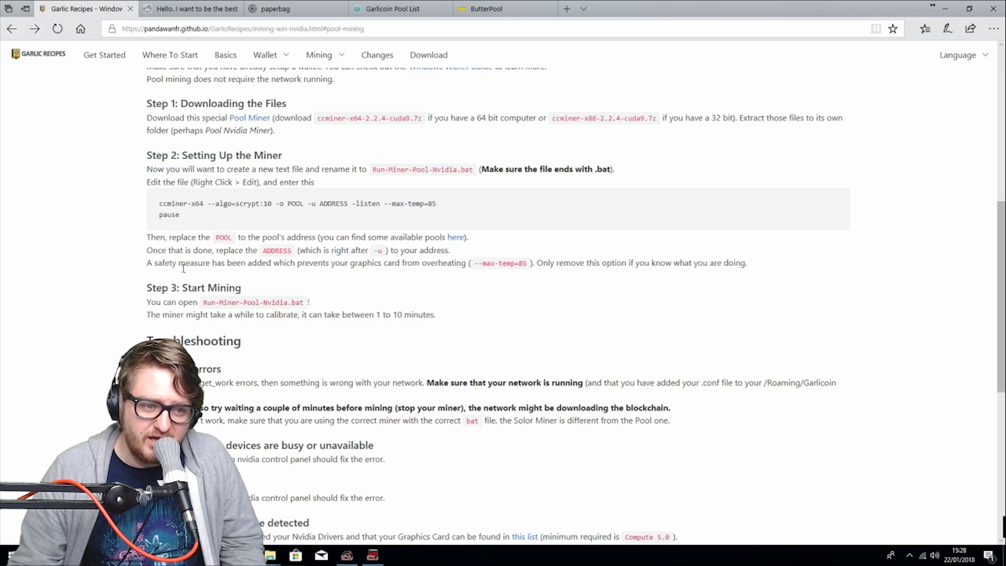
- Copy the ccminer-x64 command block, including the pause line, from the Pool Mining setup instructions
scroll(467, 288, "up", 1)
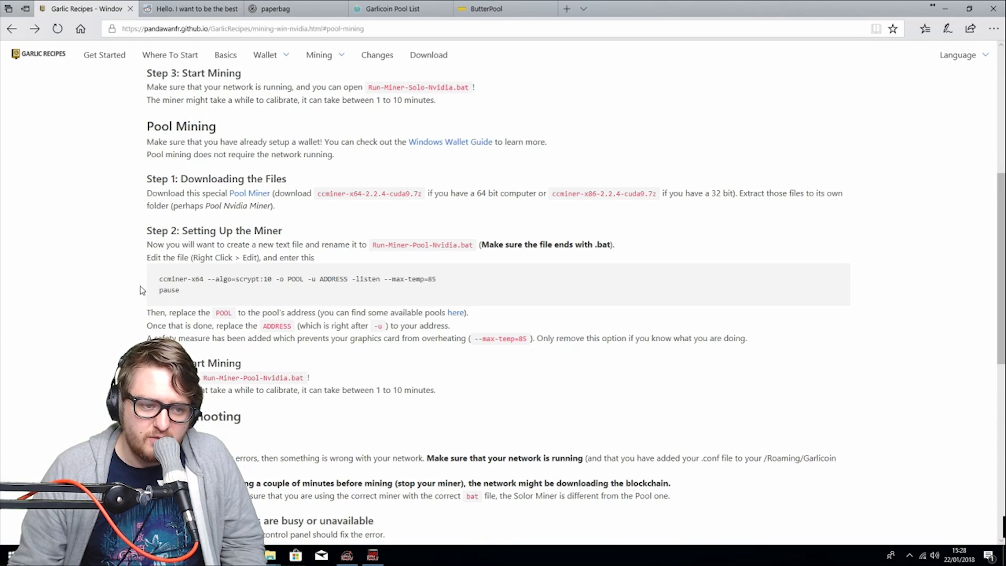
left_click_drag(157, 282, 258, 294)
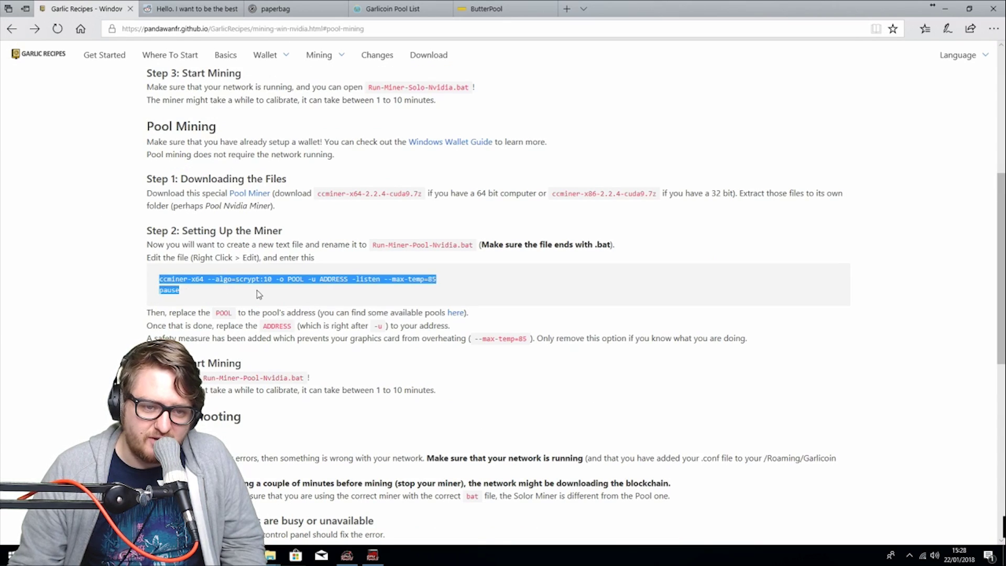
right_click(193, 294)
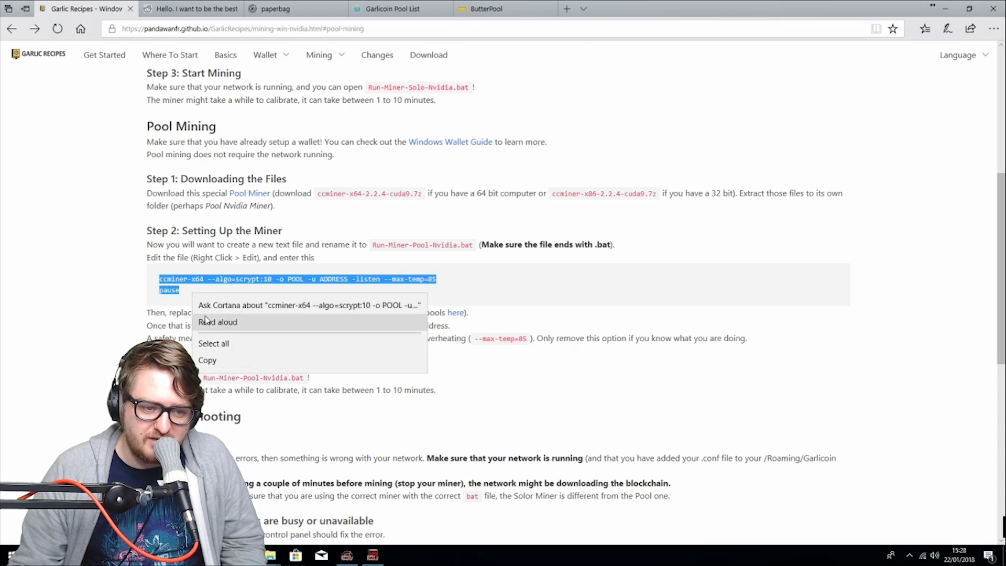
left_click(209, 359)
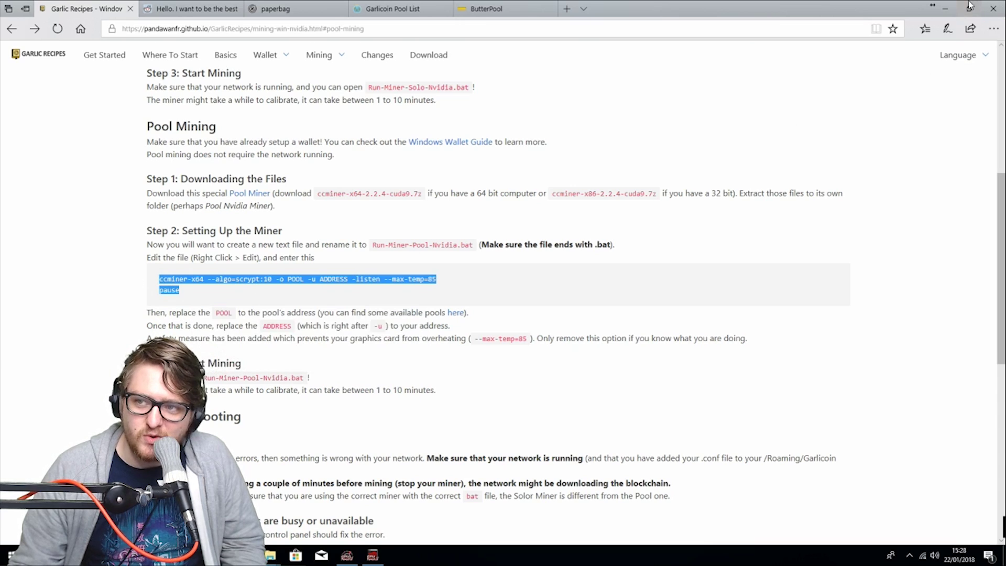
- Leave the browser for the ccminer folder, duplicate the RUN-VTC-YIIMP batch file there and rename the copy as start
left_click(949, 11)
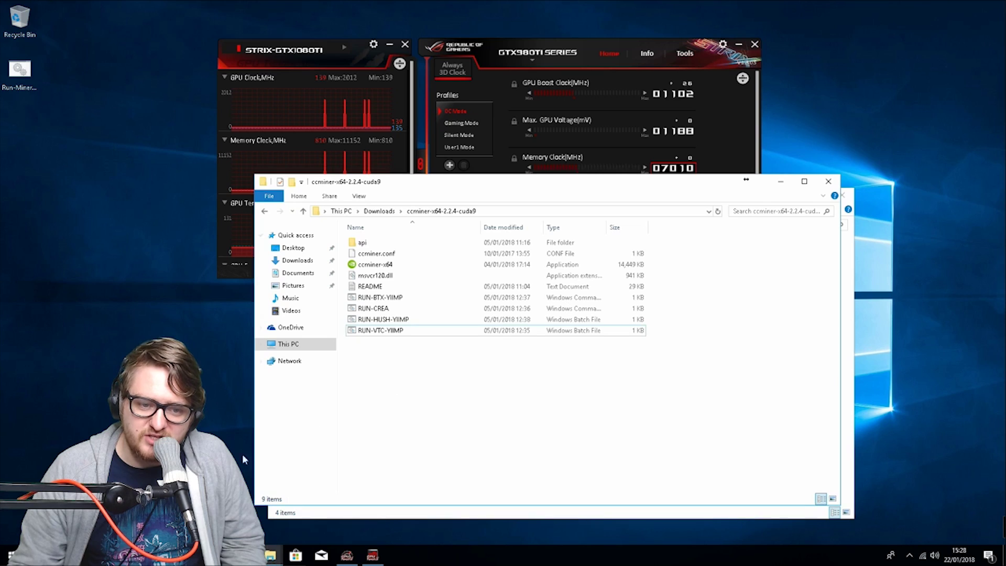
right_click(411, 334)
right_click(379, 335)
left_click(407, 412)
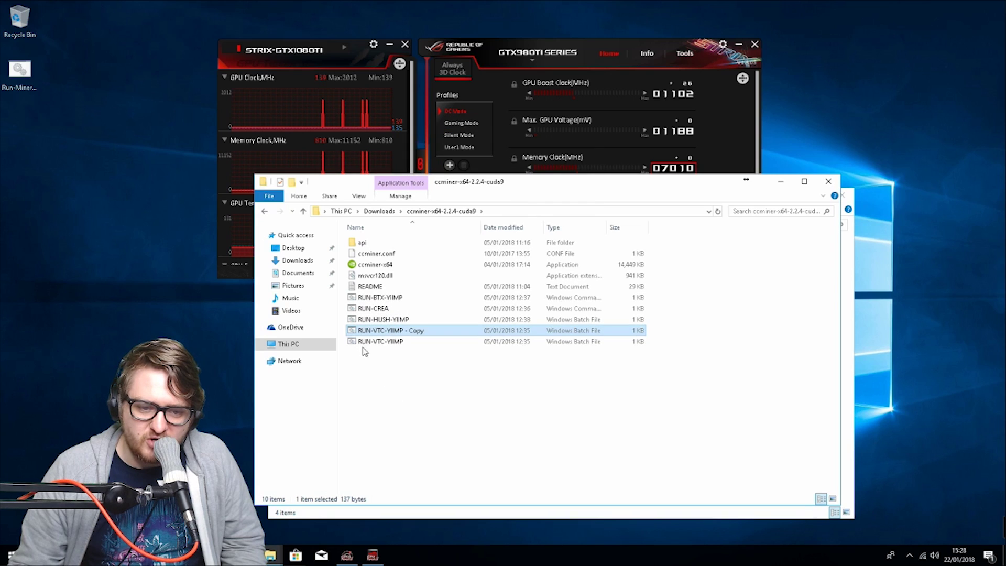
key("F2")
key("BackSpace")
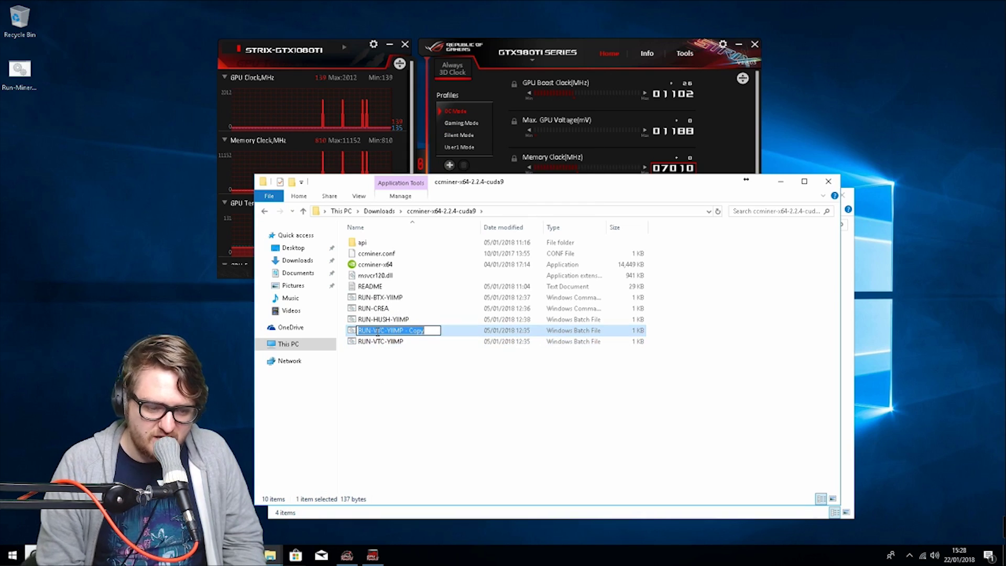
type("star")
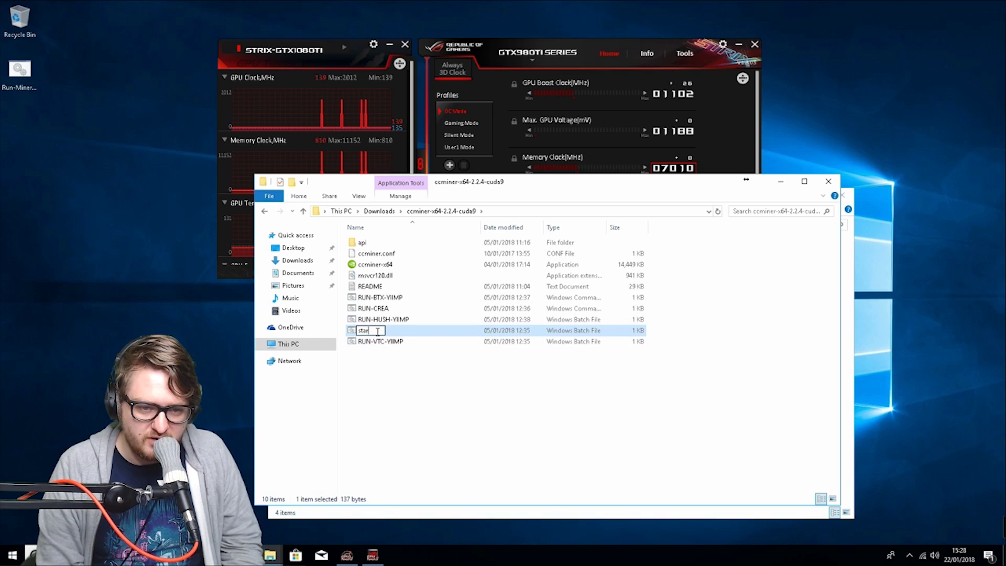
key("Return")
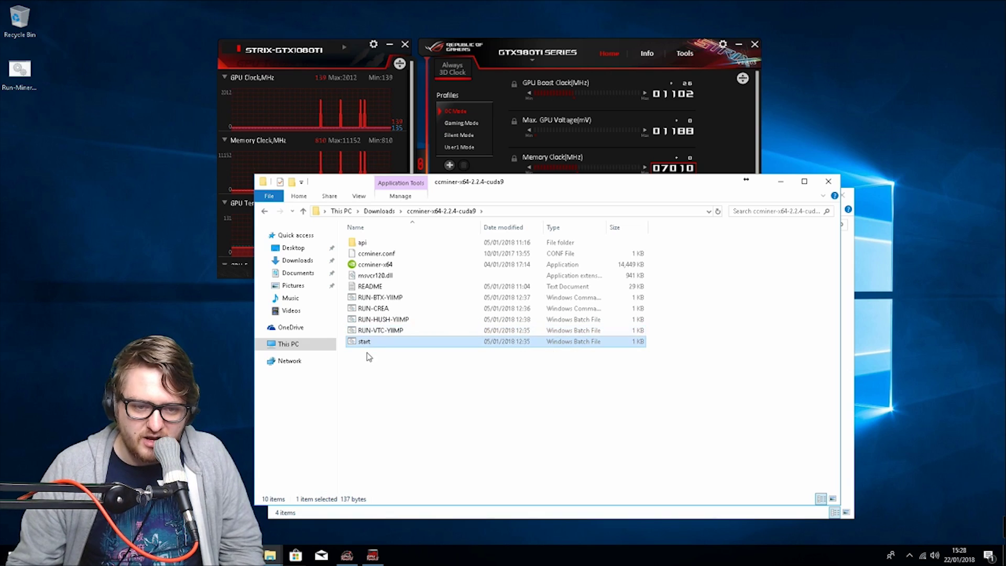
- Open the start batch file for editing and replace its entire content with the copied ccminer-x64 command block
right_click(369, 342)
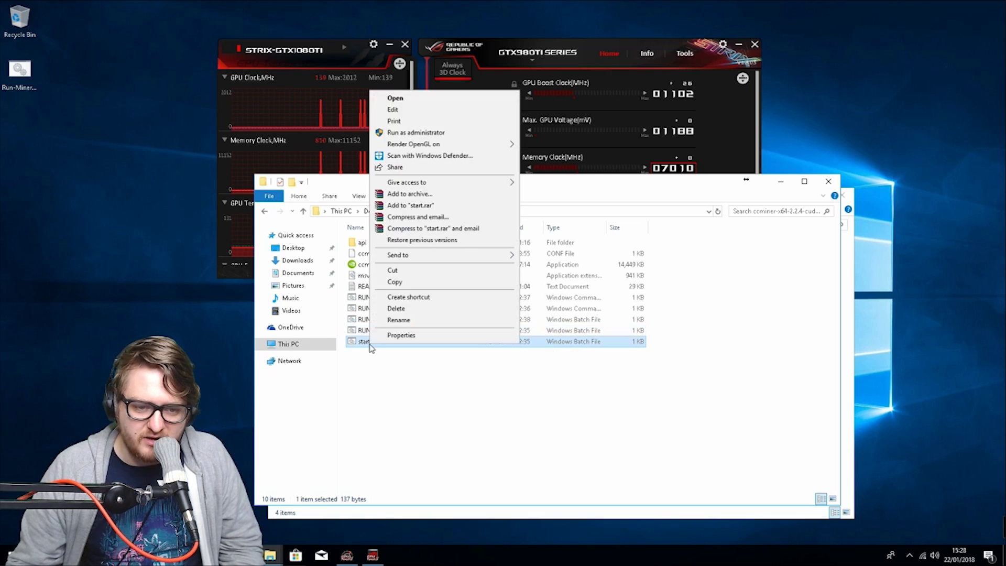
left_click(410, 111)
left_click_drag(288, 201, 476, 157)
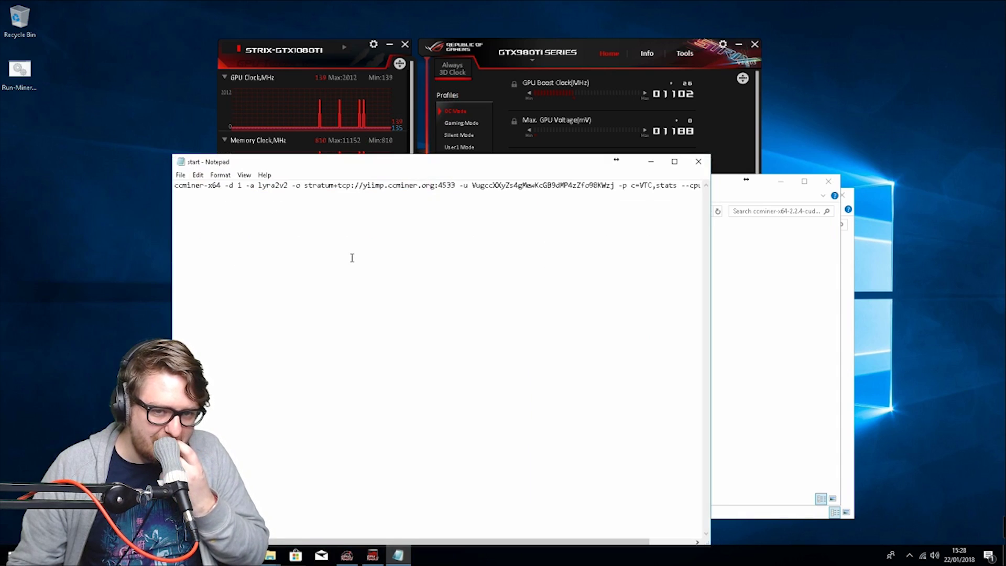
key("ctrl+a")
key("Delete")
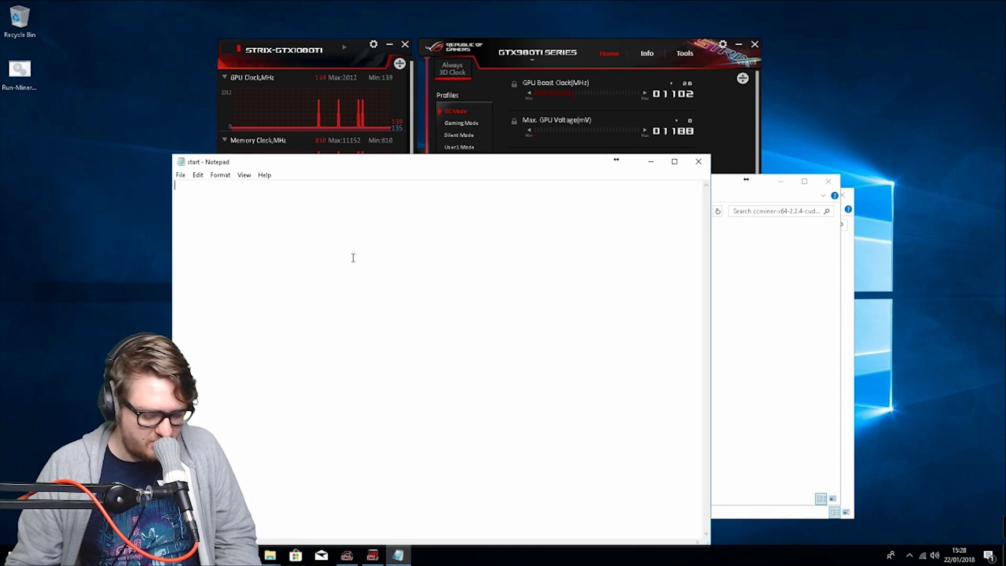
key("ctrl+v")
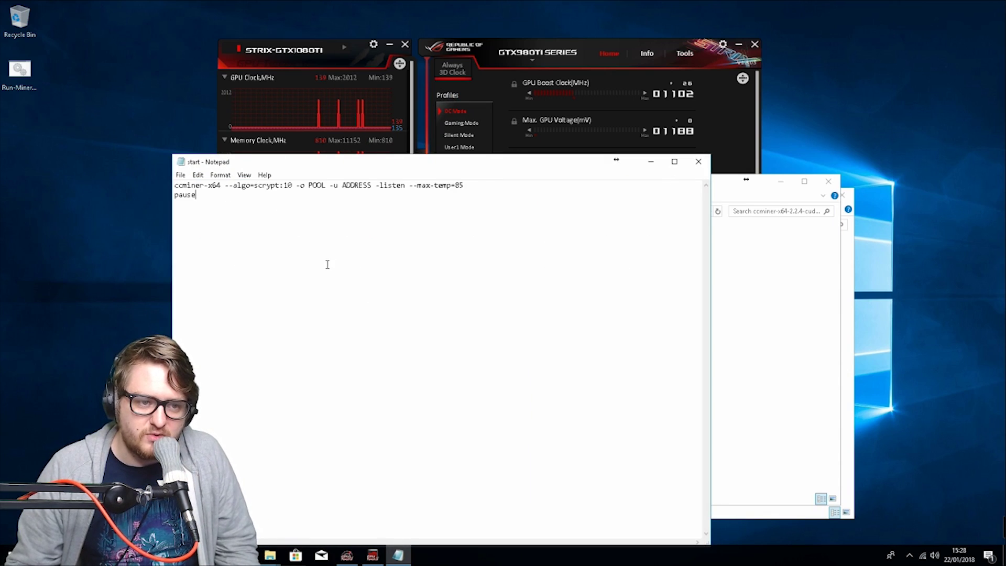
- Replace the POOL placeholder in the start file with ButterPool's address stratum+tcp://butterpool.com:3032, copied from its website
left_click_drag(300, 168, 264, 282)
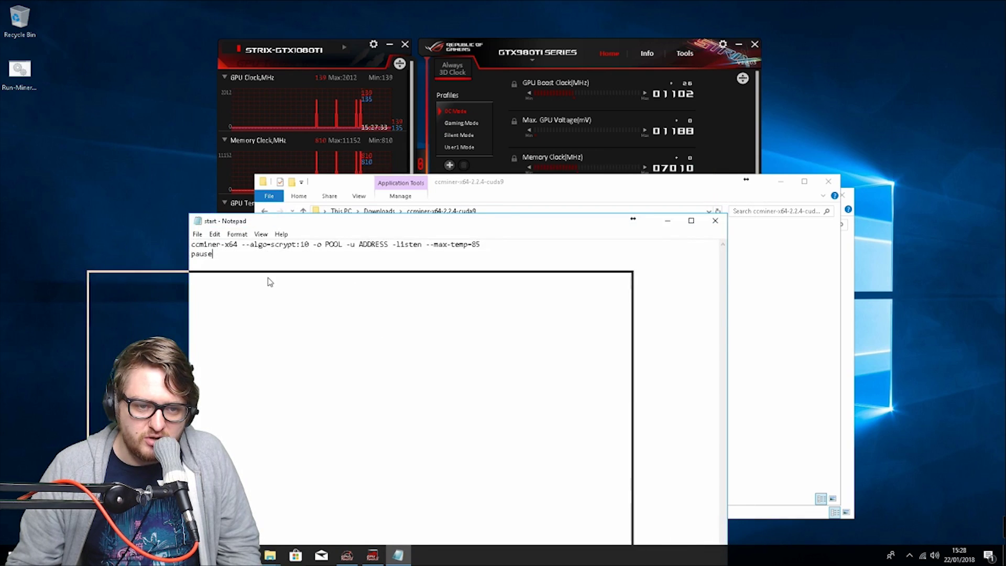
double_click(235, 302)
left_click(245, 555)
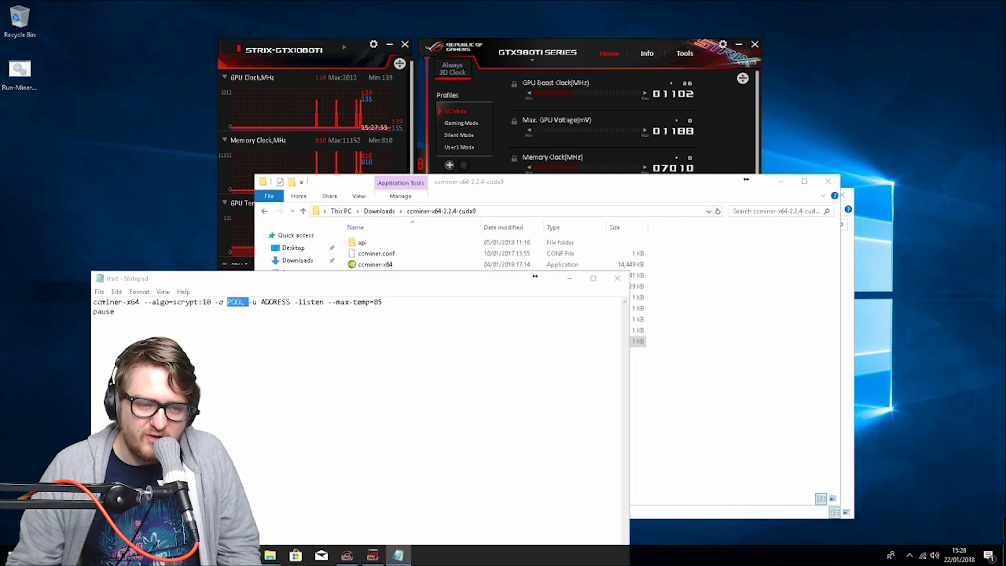
left_click(468, 10)
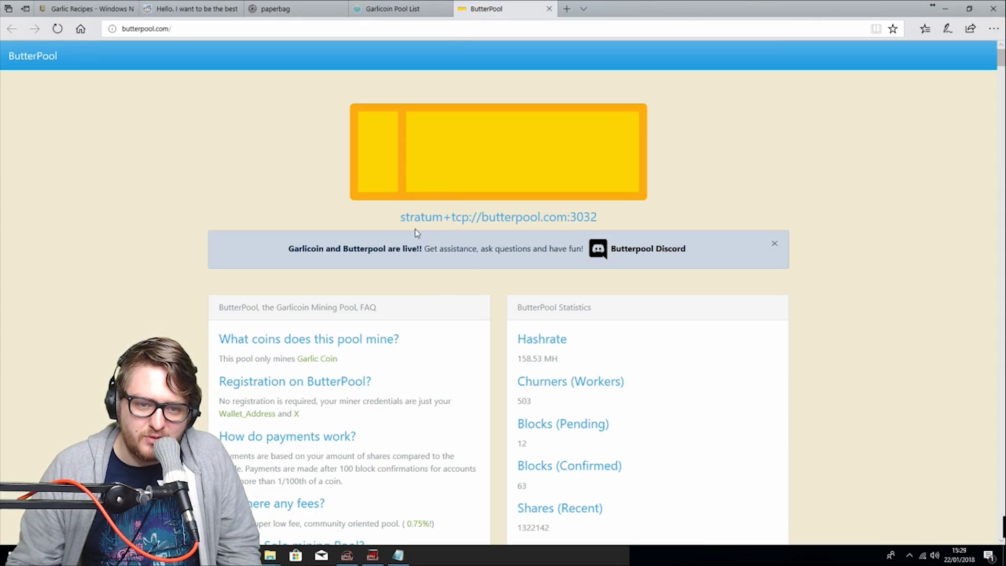
left_click_drag(491, 230, 600, 217)
right_click(526, 210)
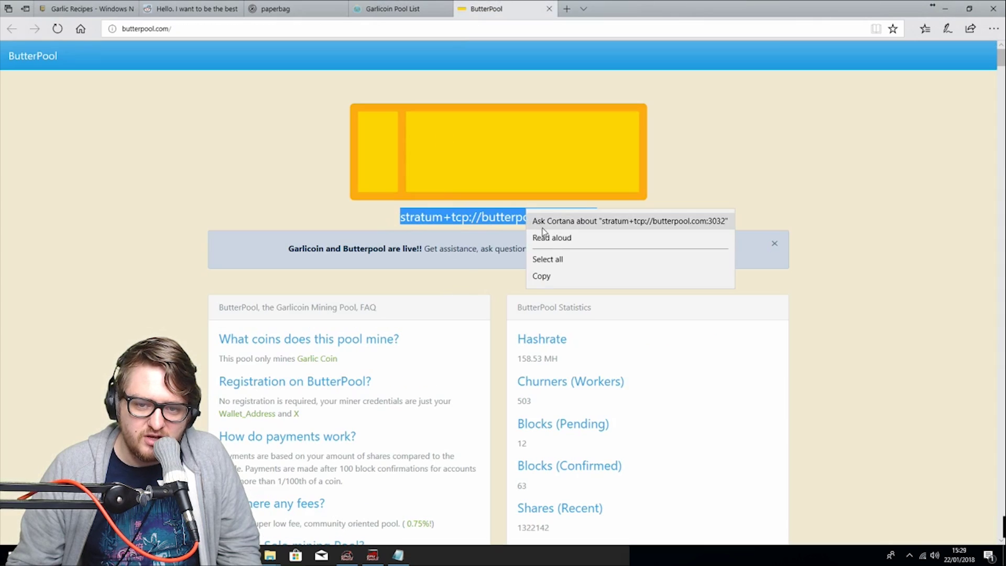
left_click(540, 278)
left_click(999, 8)
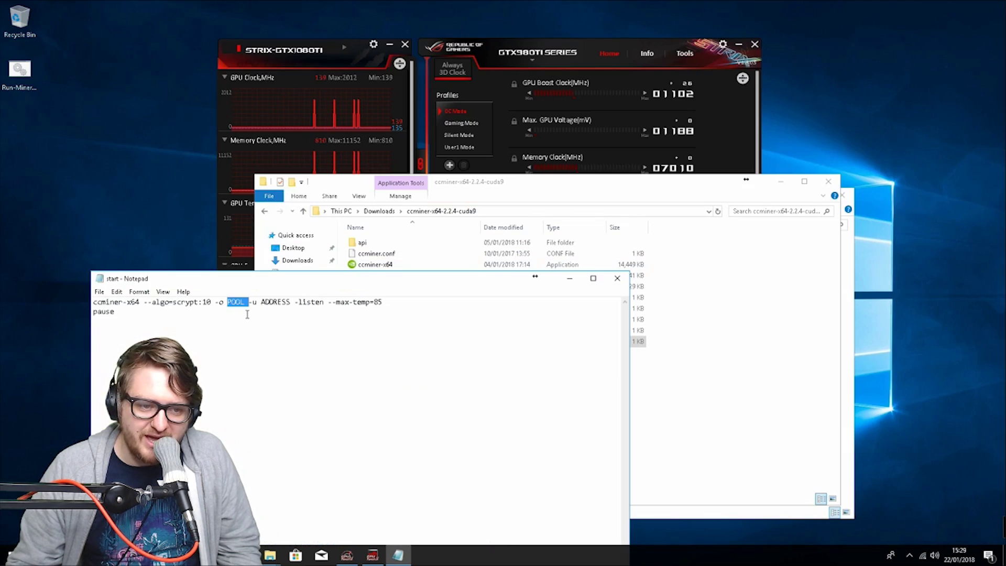
right_click(236, 302)
left_click(246, 346)
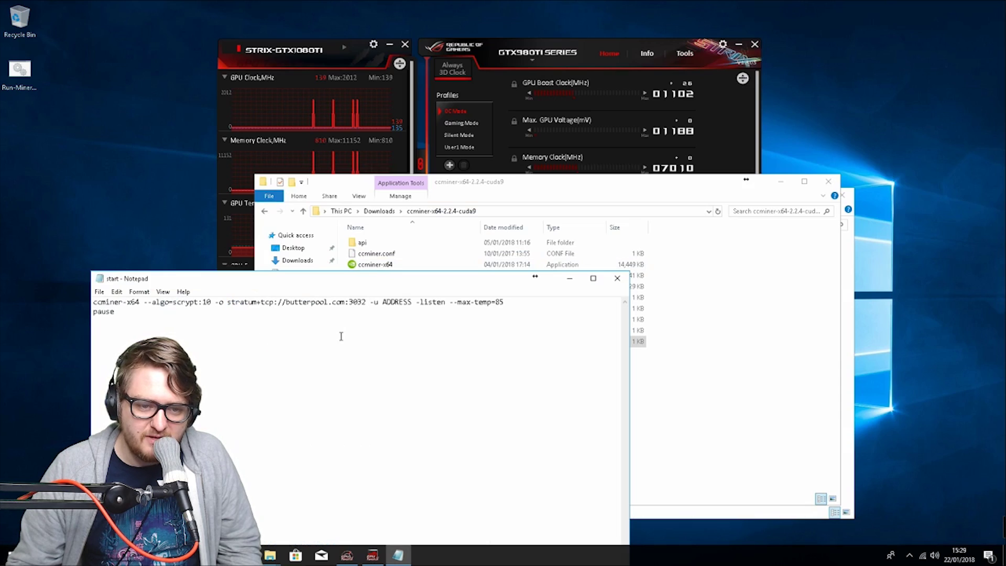
- Replace the ADDRESS placeholder in the start file with the Garlicoin wallet address copied from the paperbag page
double_click(387, 302)
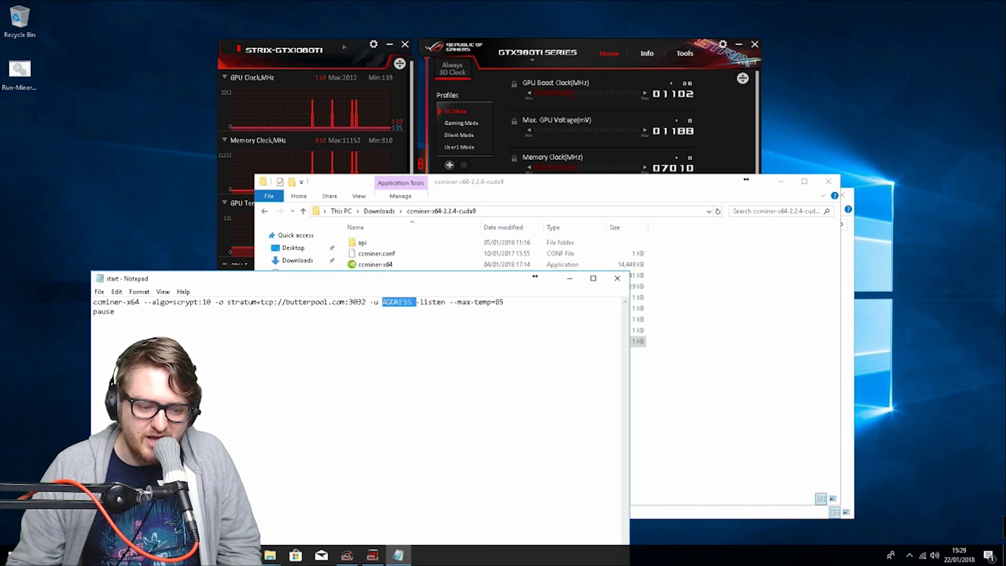
left_click(275, 500)
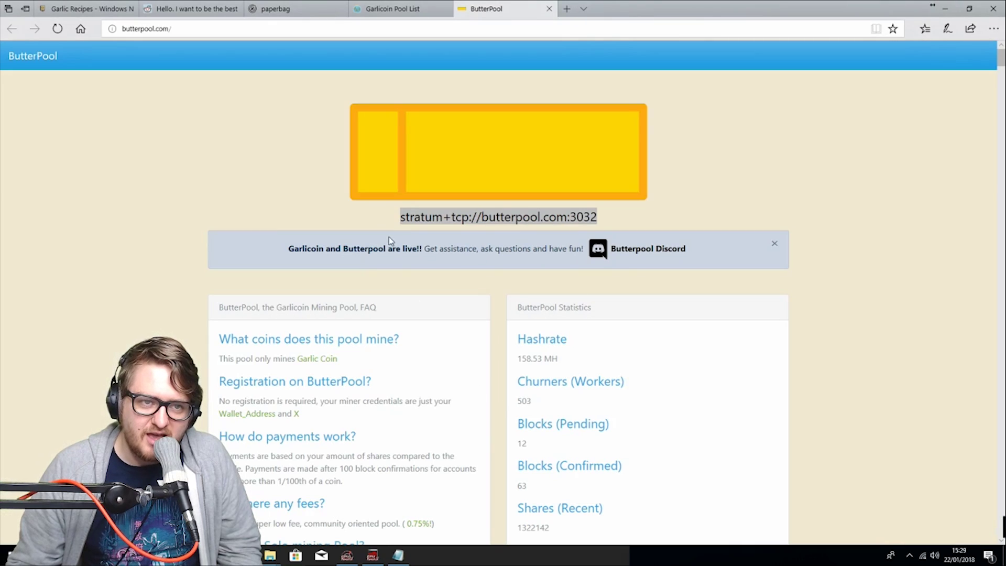
left_click(280, 8)
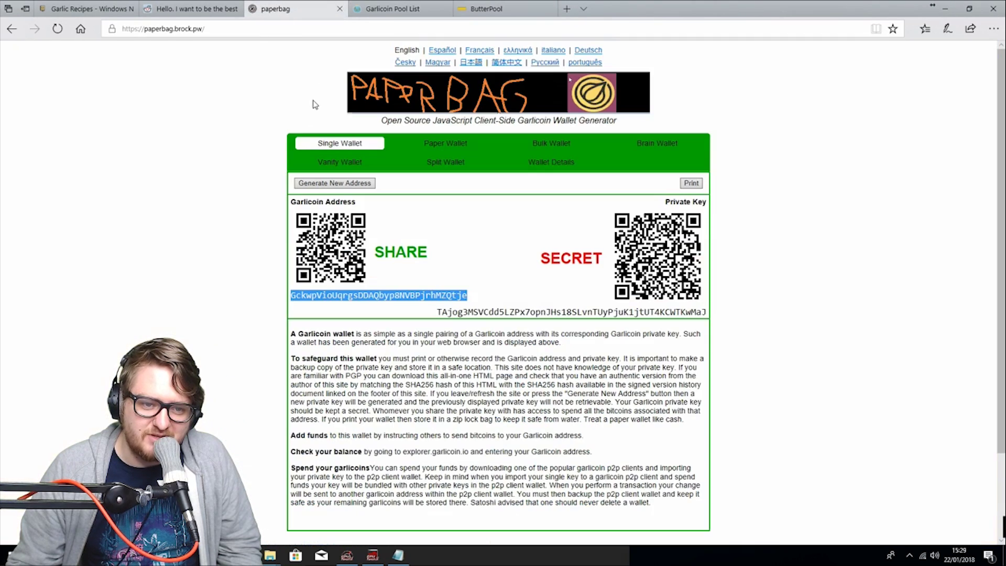
right_click(362, 296)
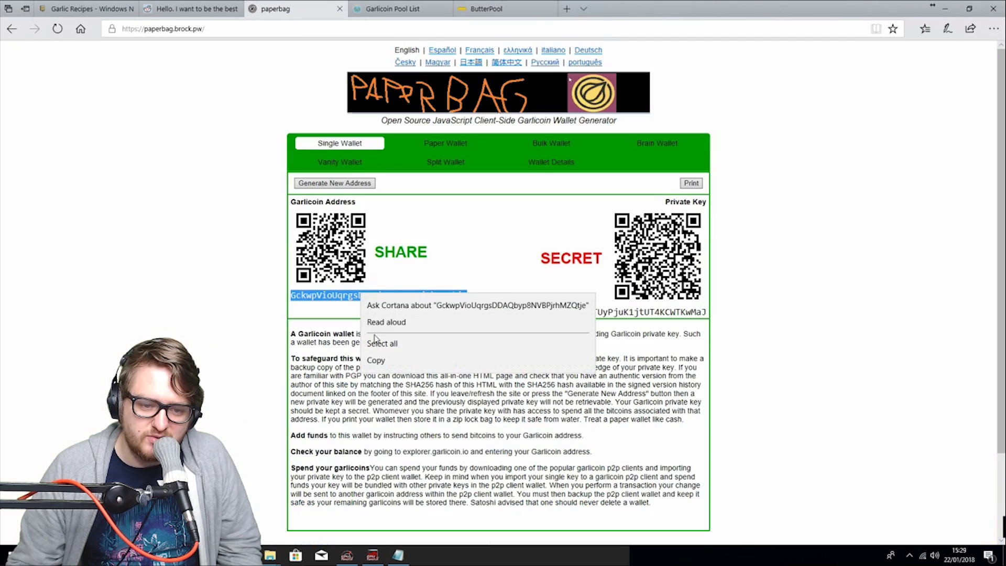
left_click(376, 362)
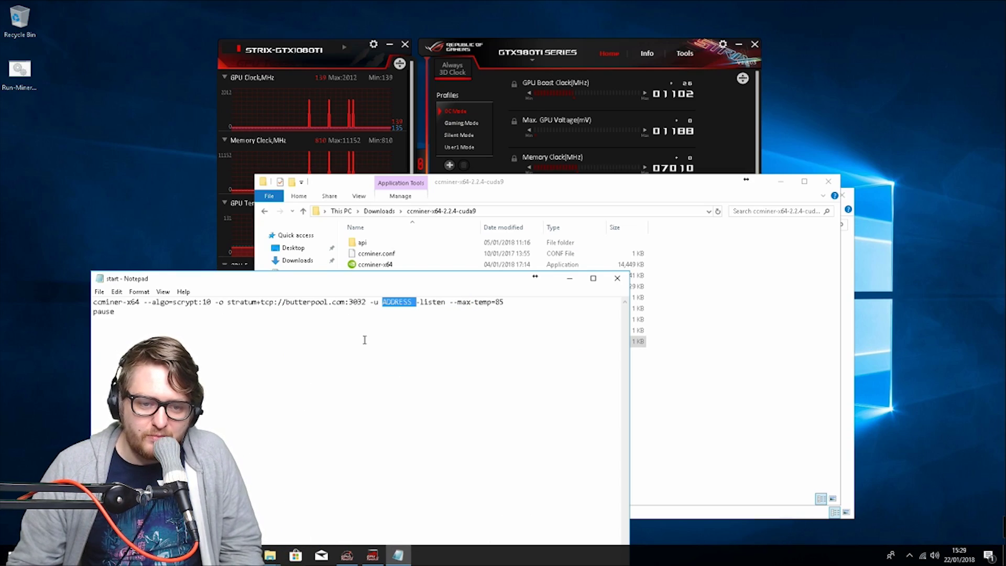
right_click(394, 303)
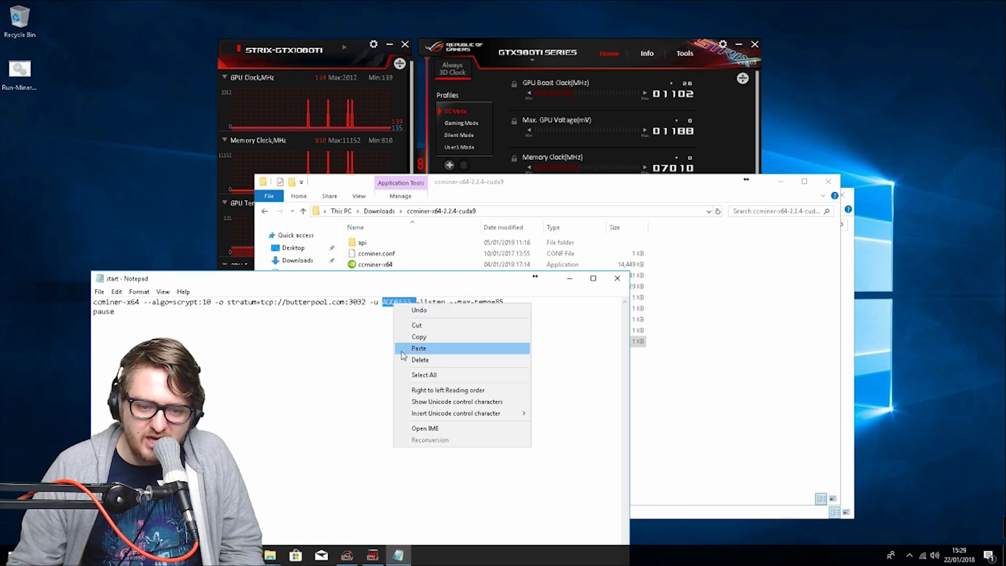
left_click(418, 348)
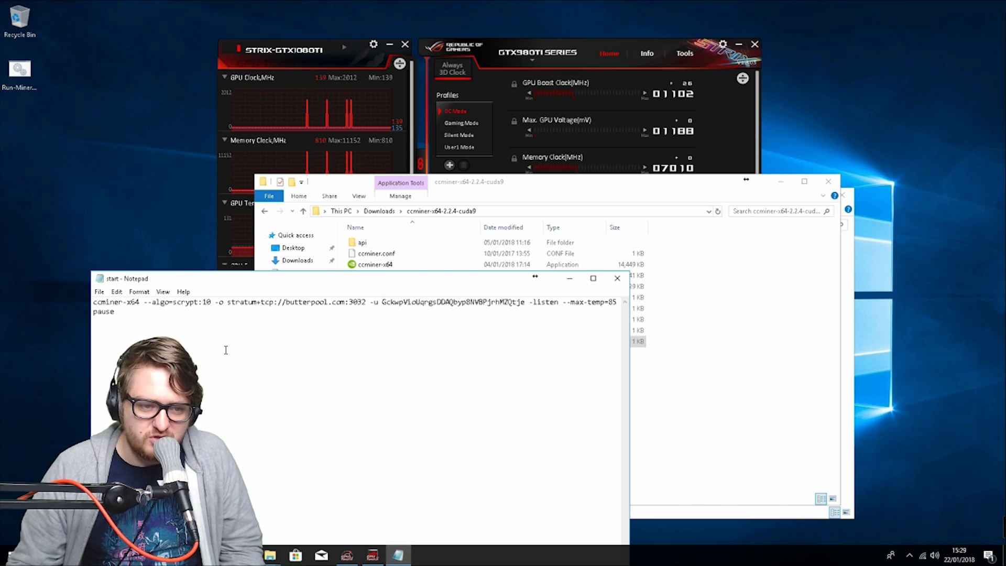
- Point out the max-temp=85 option and the pause line in the start file, then clear the selection
left_click_drag(570, 303, 611, 305)
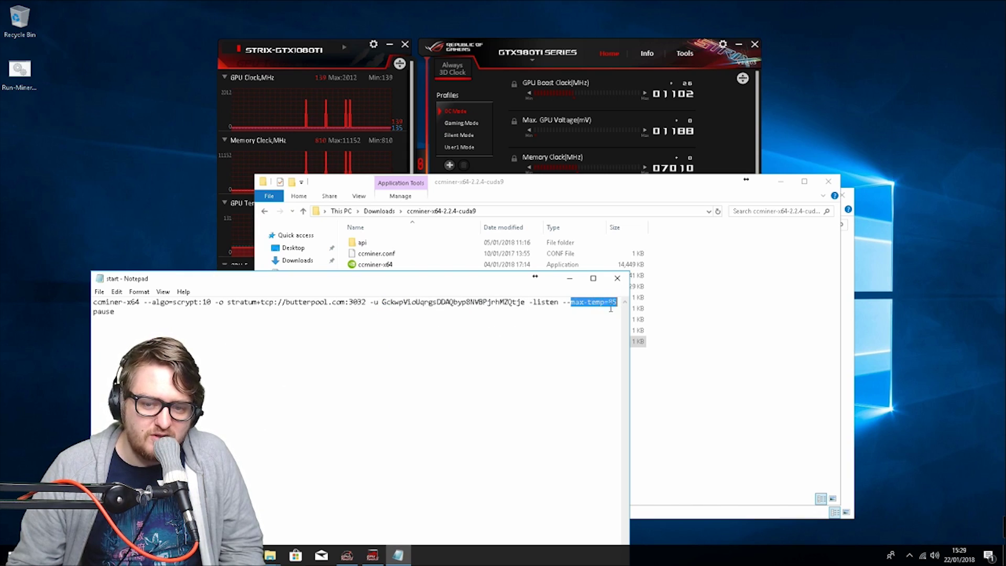
left_click(593, 318)
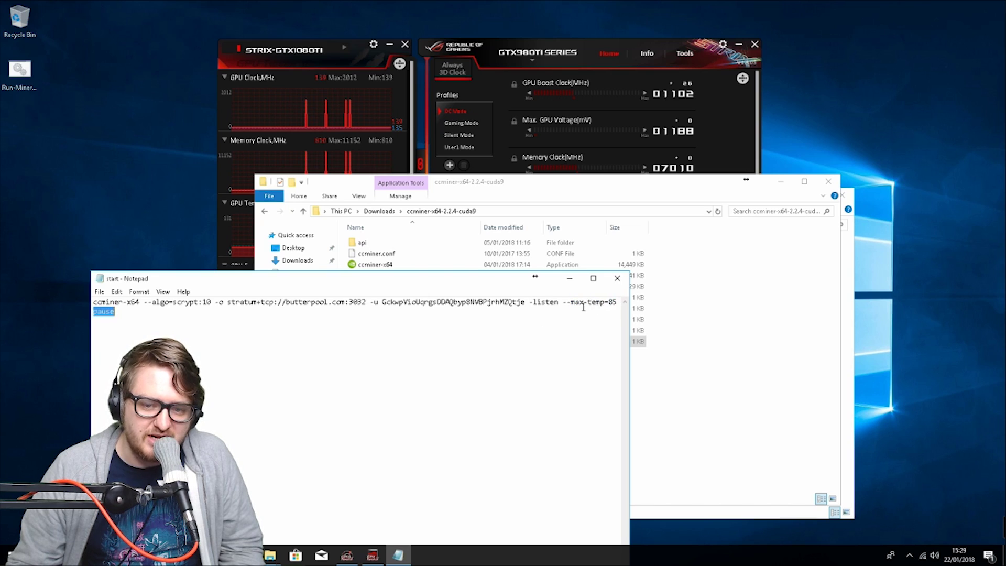
left_click_drag(571, 303, 618, 304)
left_click(339, 363)
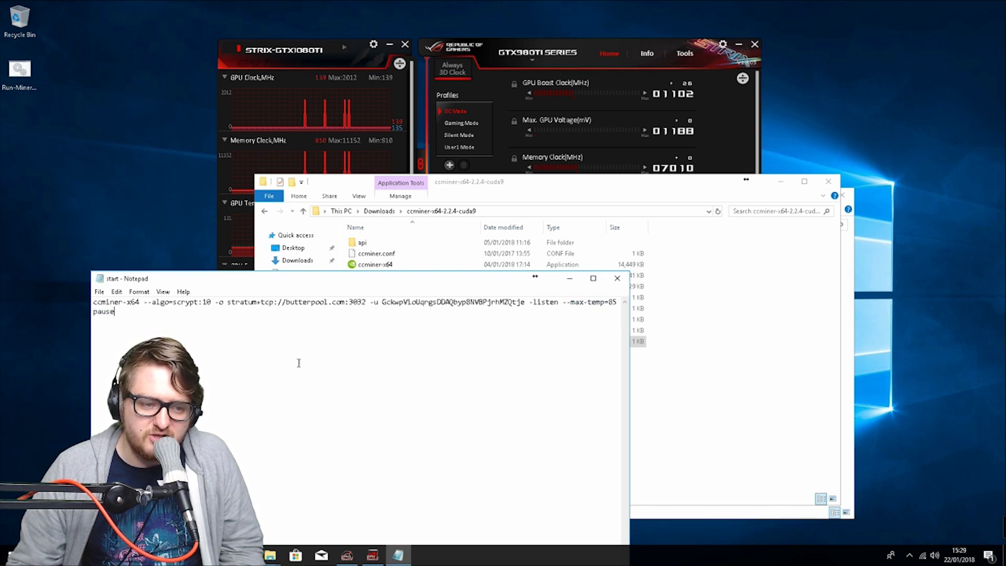
left_click(215, 303)
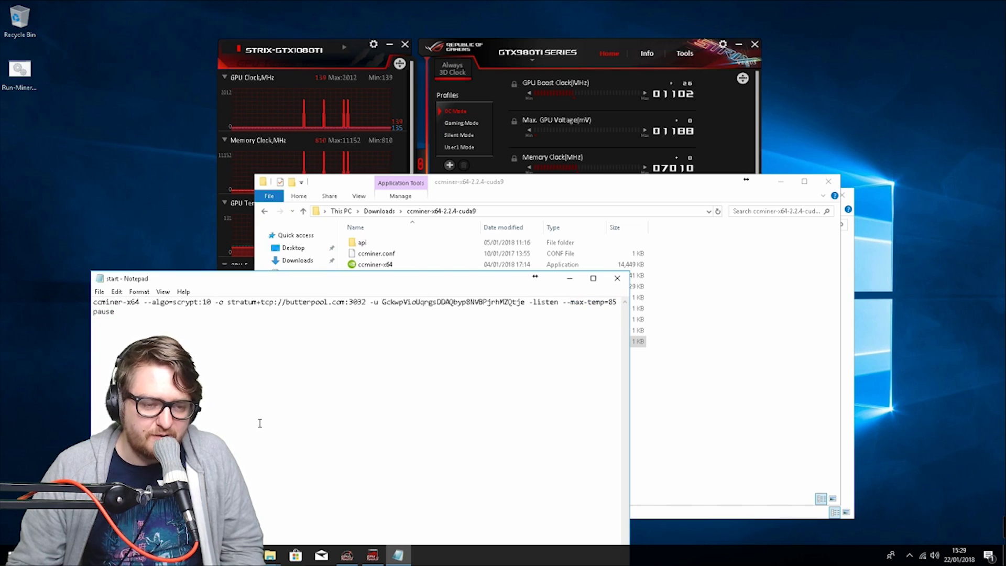
- Open the desktop's Run-Miner-Pool-Nvidia batch file for editing, place it beside the start file and point out its wallet address
right_click(6, 53)
left_click(5, 75)
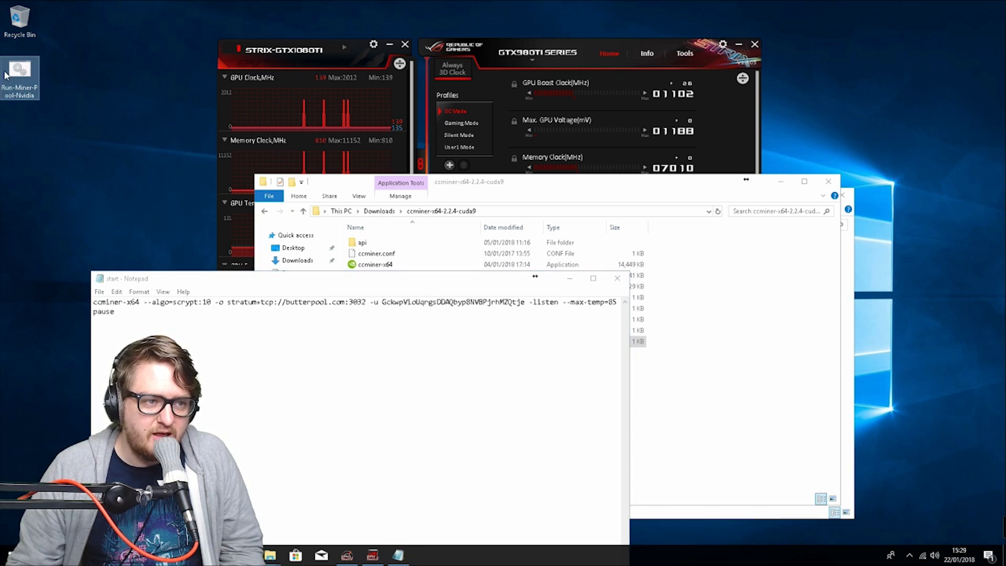
right_click(5, 75)
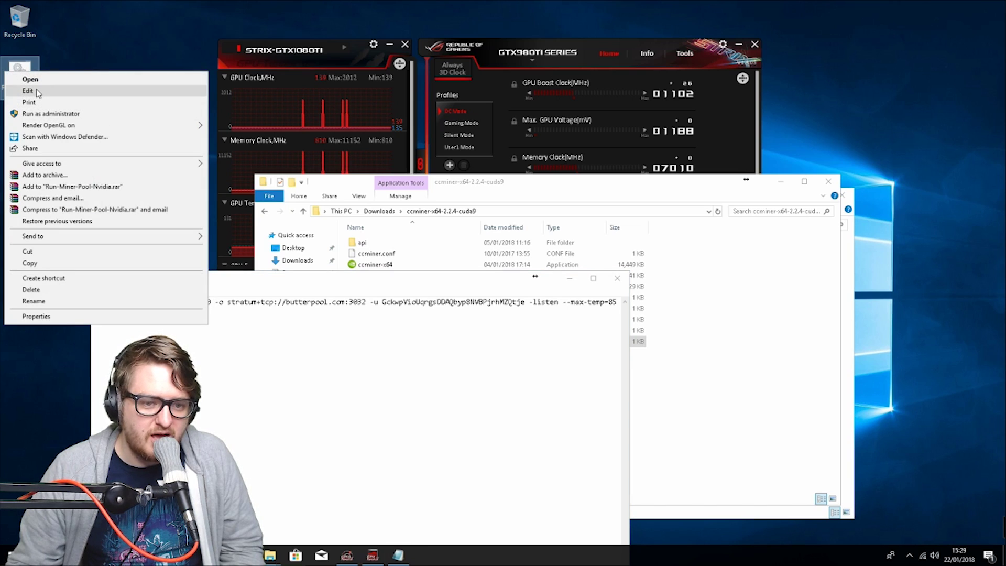
left_click(28, 91)
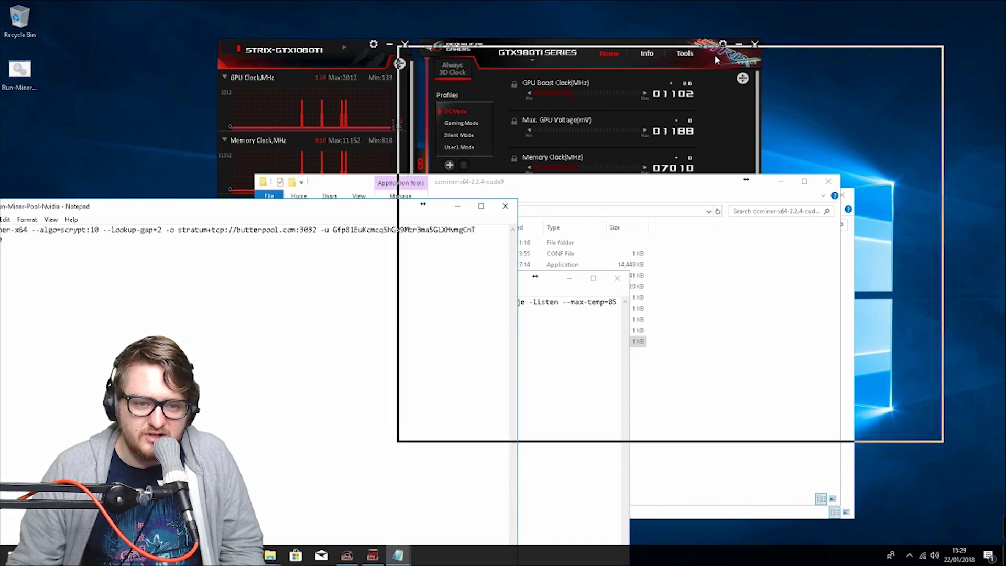
left_click_drag(716, 55, 676, 63)
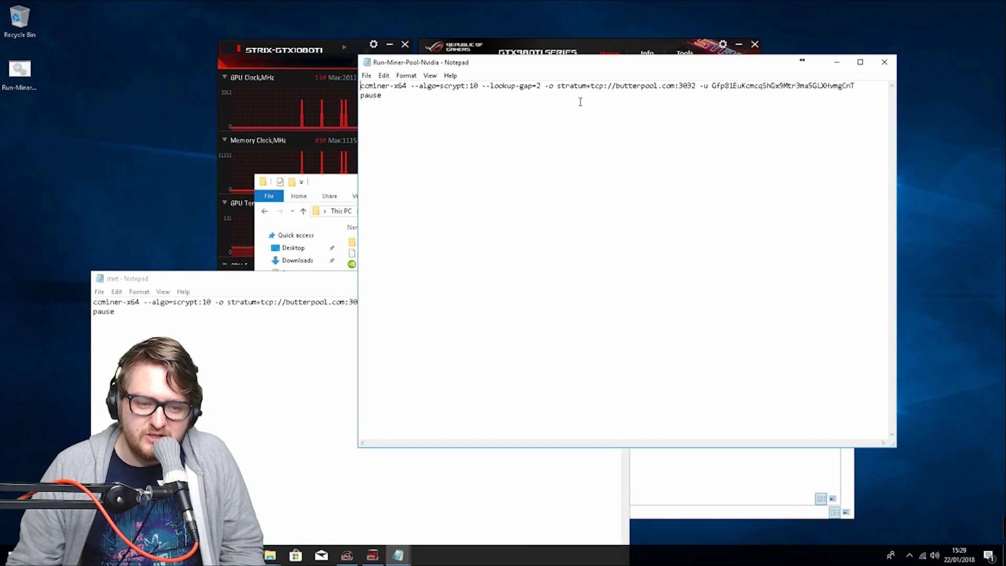
left_click_drag(561, 68, 624, 162)
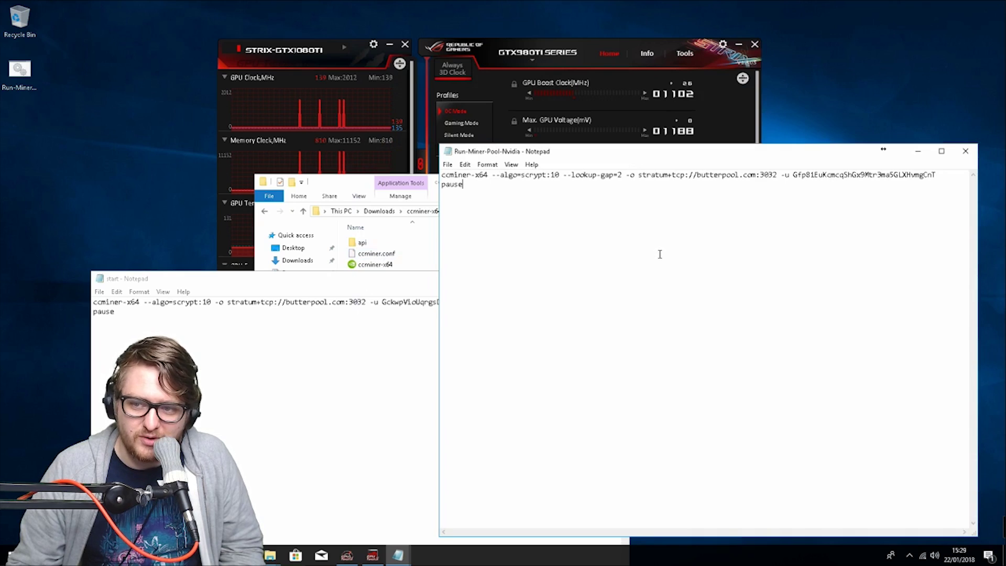
double_click(820, 175)
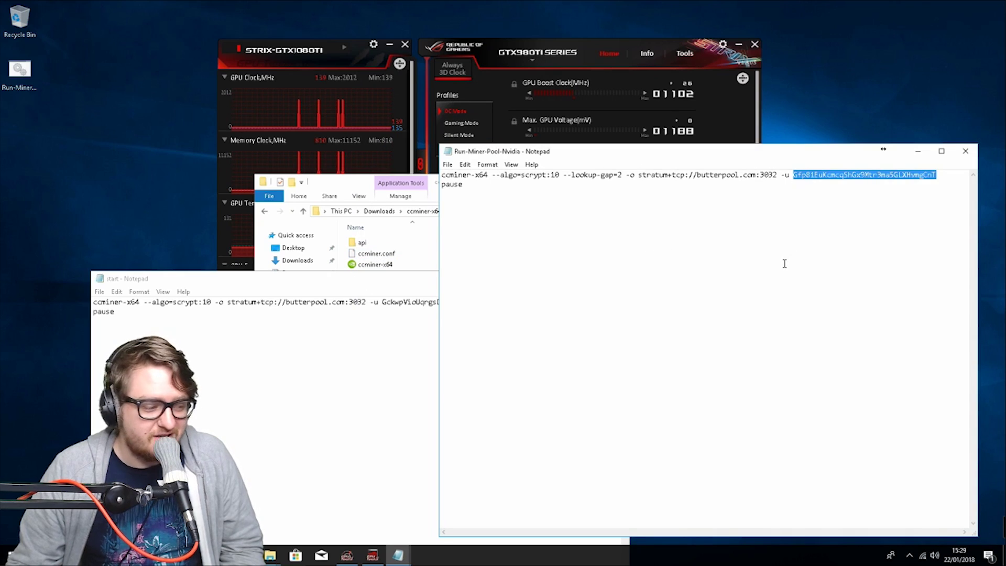
left_click(694, 212)
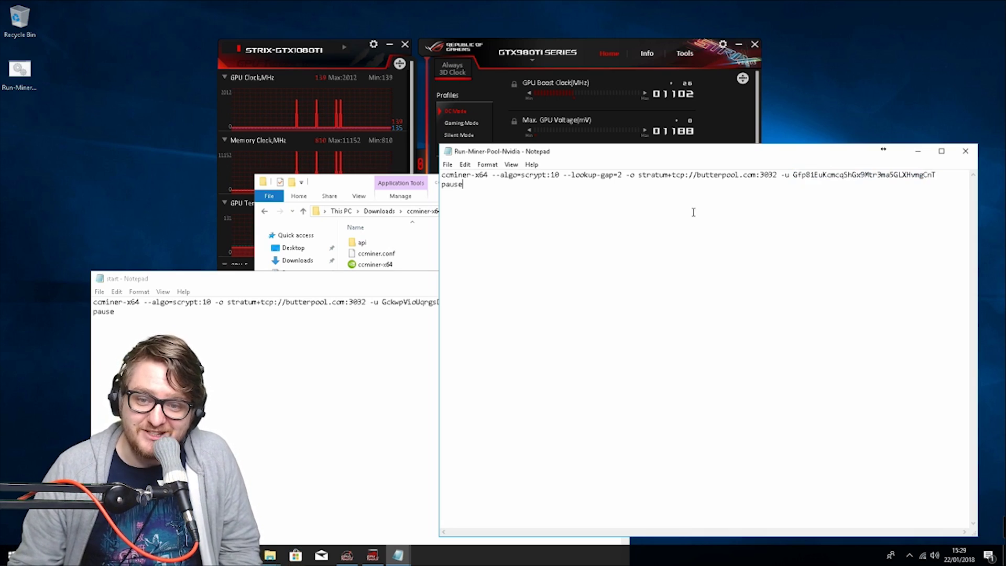
- Copy the --lookup-gap=2 option from the Run-Miner-Pool-Nvidia file, close that file, and insert the option after --algo=scrypt:10 in the start file
left_click_drag(564, 175, 615, 177)
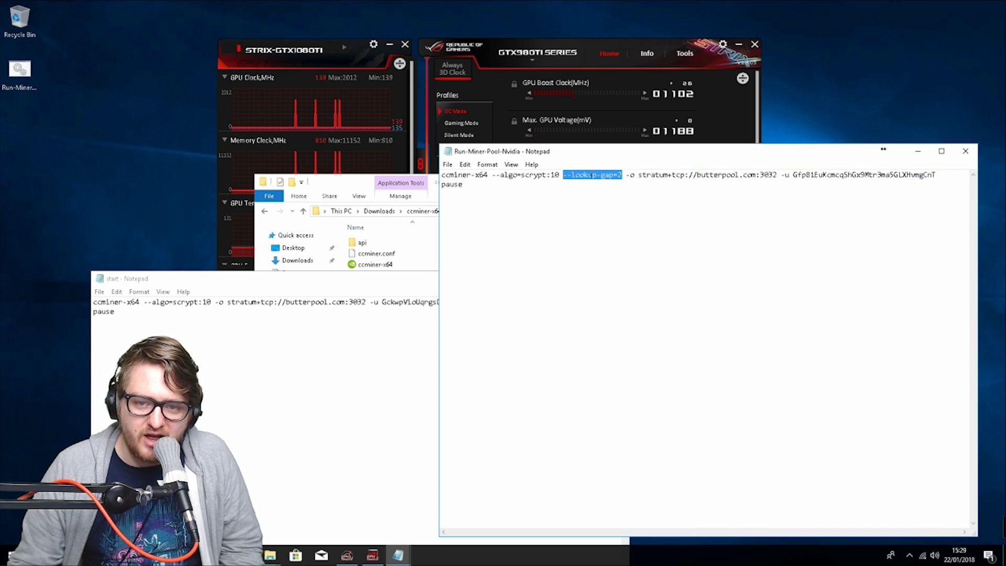
right_click(591, 177)
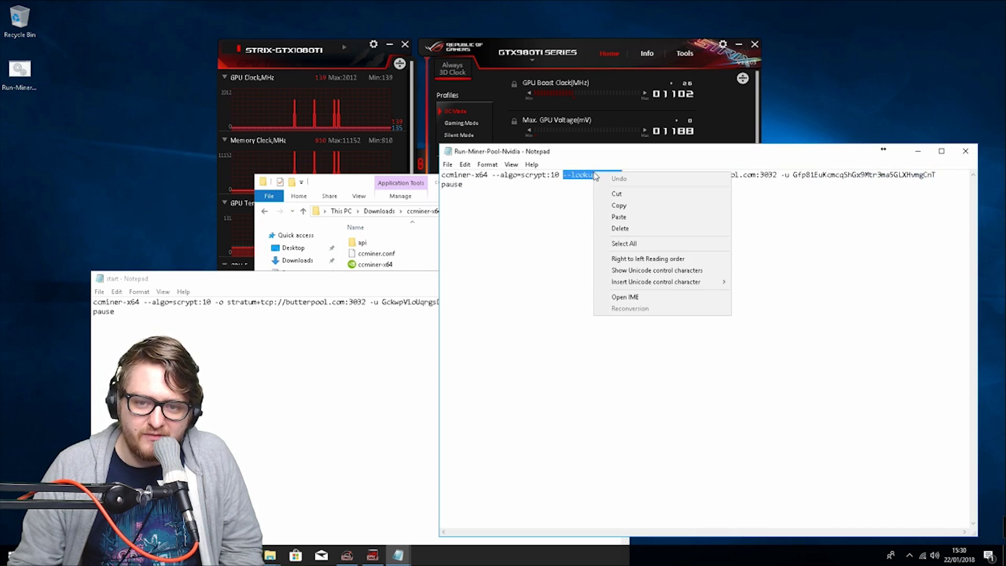
left_click(610, 206)
left_click(966, 151)
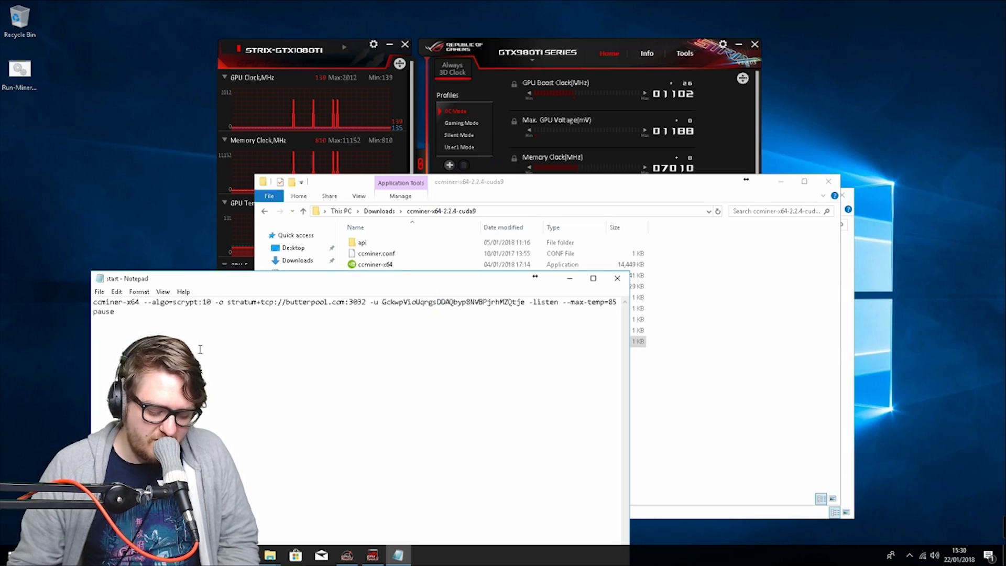
key("ctrl+v")
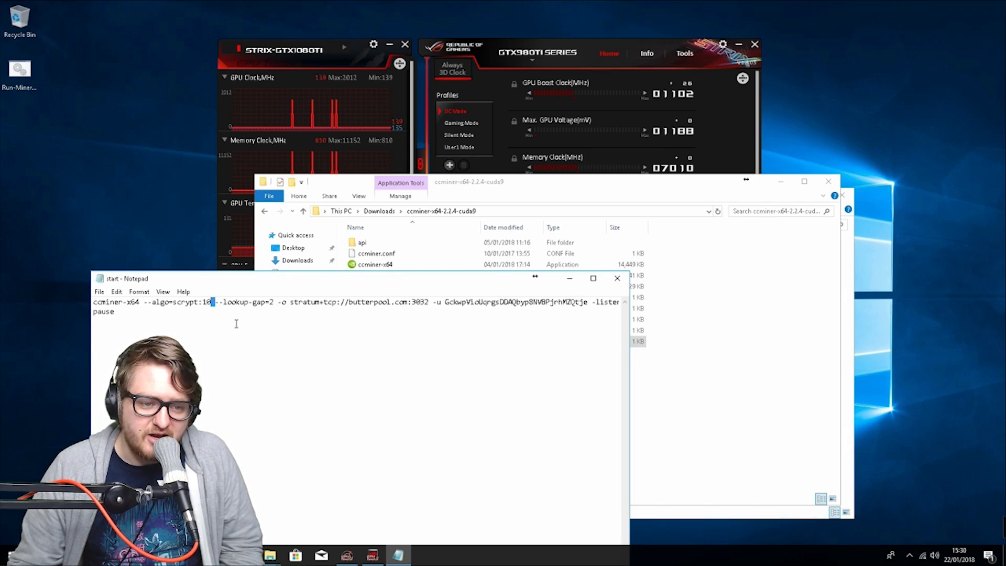
- Point out the --lookup-gap=2 option in the start file's command line, then clear the selection
left_click_drag(278, 303, 207, 308)
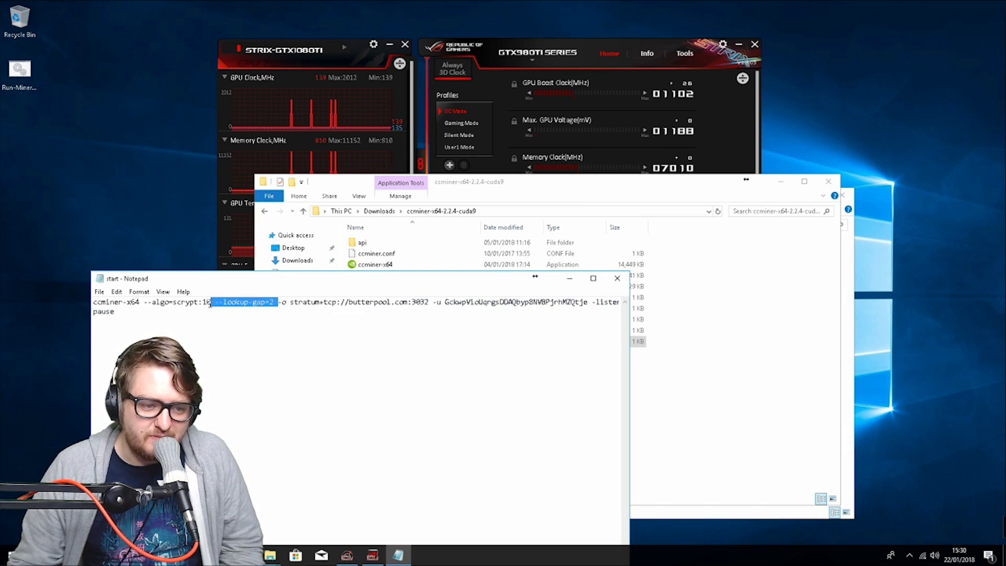
left_click(245, 347)
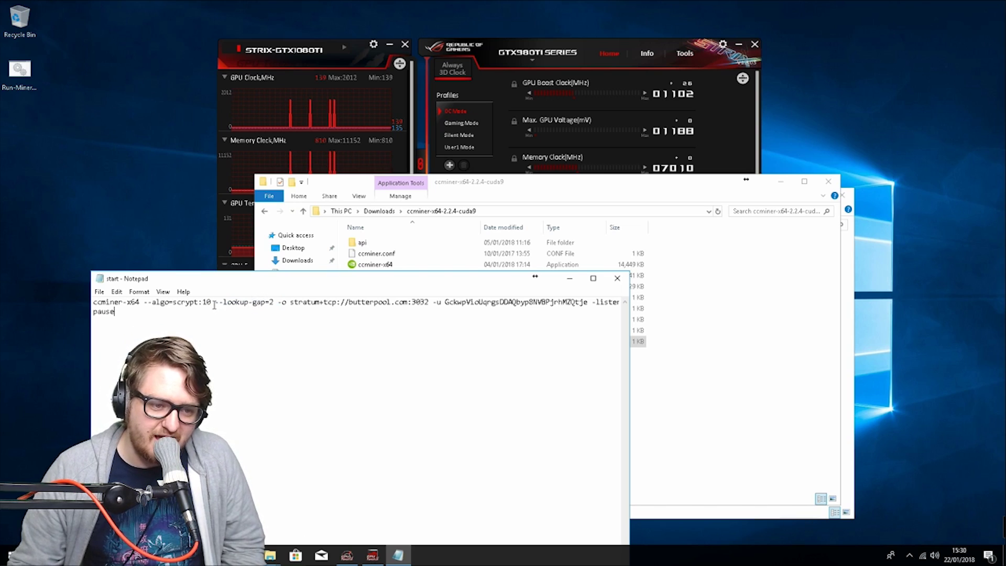
left_click_drag(210, 304, 272, 303)
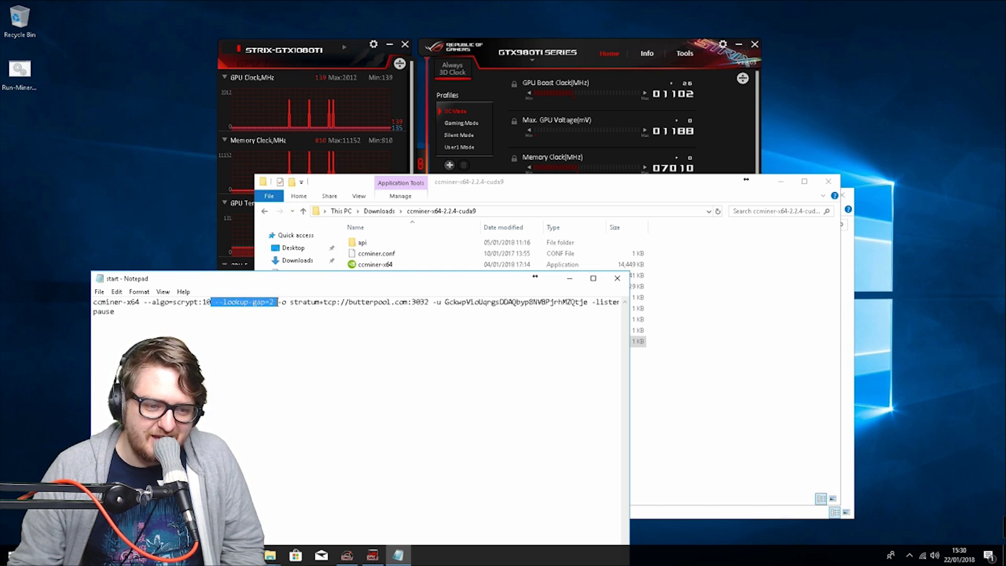
left_click(301, 349)
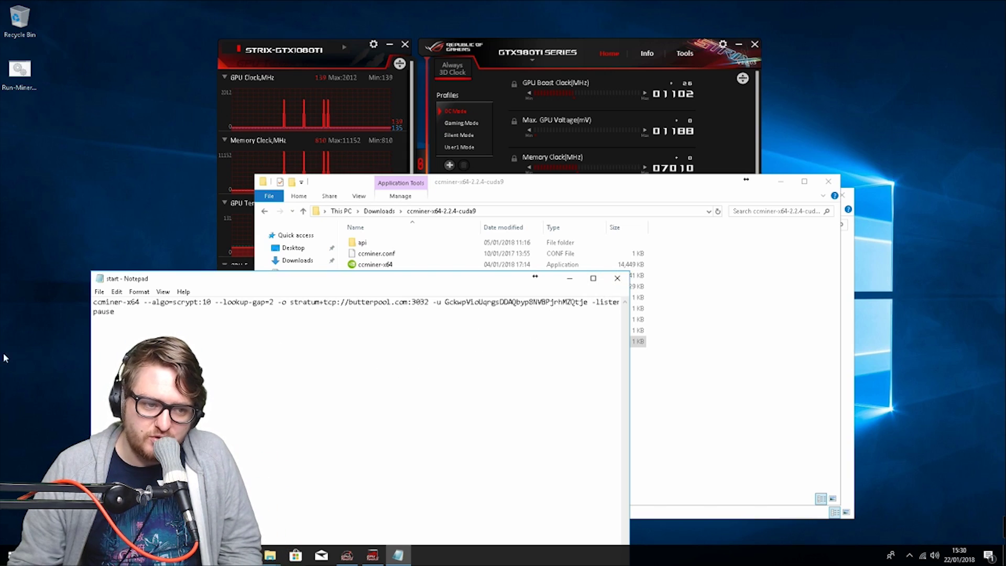
- Save and close the start file, bring its ccminer folder into view, and run the start batch file
left_click(100, 291)
left_click(113, 326)
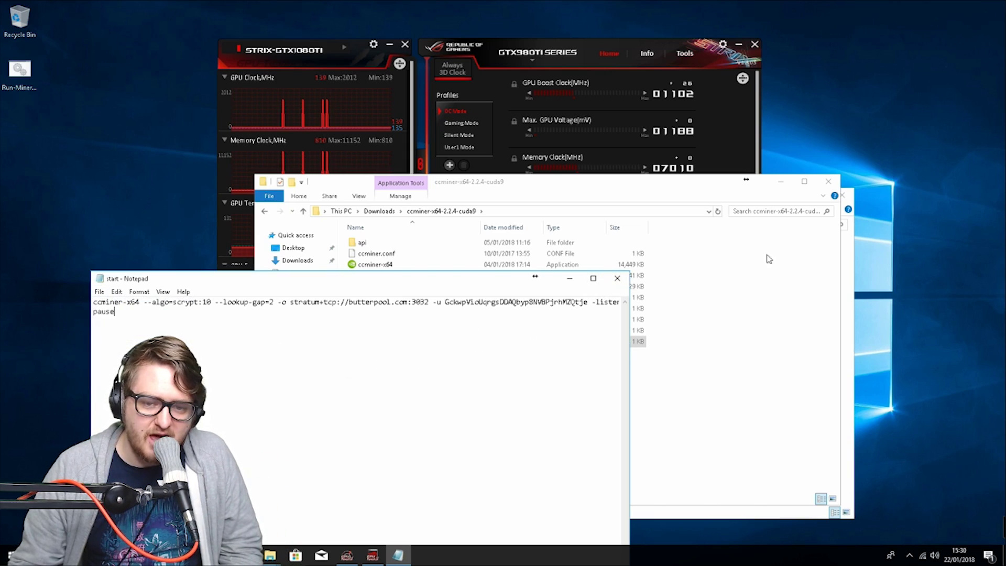
left_click(617, 279)
left_click_drag(618, 182, 424, 148)
double_click(171, 308)
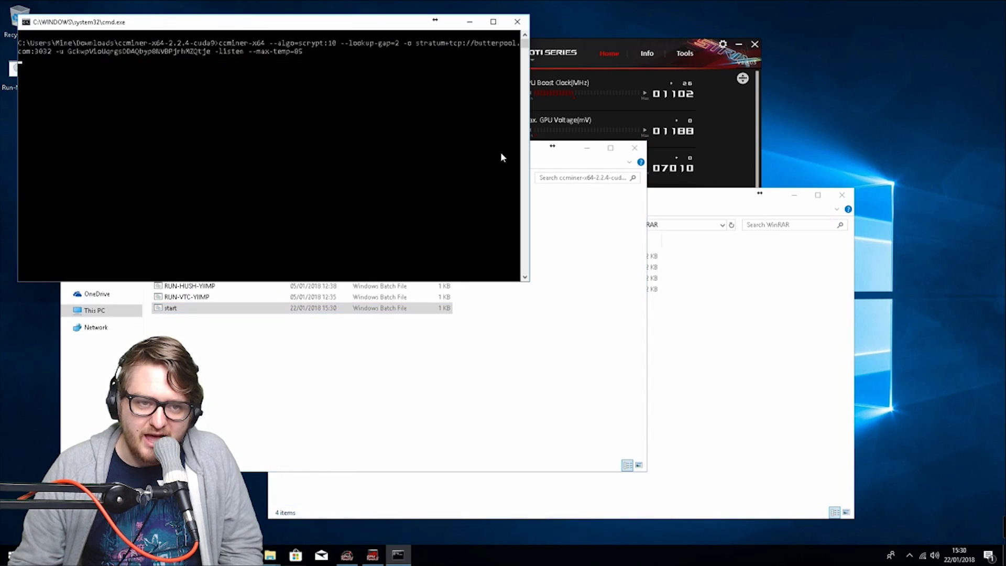
- Close both open folder windows and move the GPU Tweak monitor below the miner console
left_click(633, 147)
left_click(843, 194)
left_click_drag(734, 60, 956, 307)
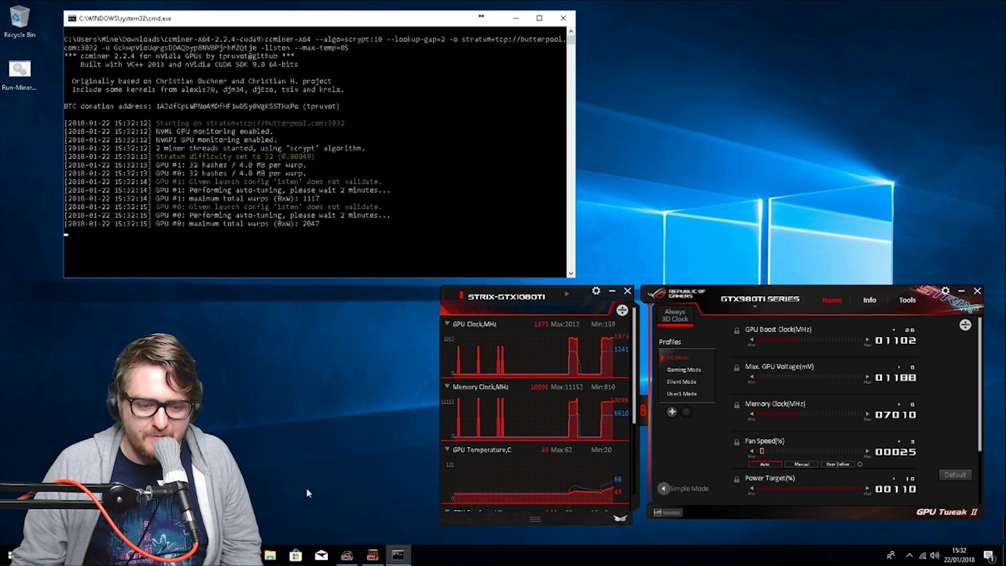
- Switch to the browser, arrange it side by side with the miner console, and show the Windows Nvidia guide from its beginning
key("alt+Tab")
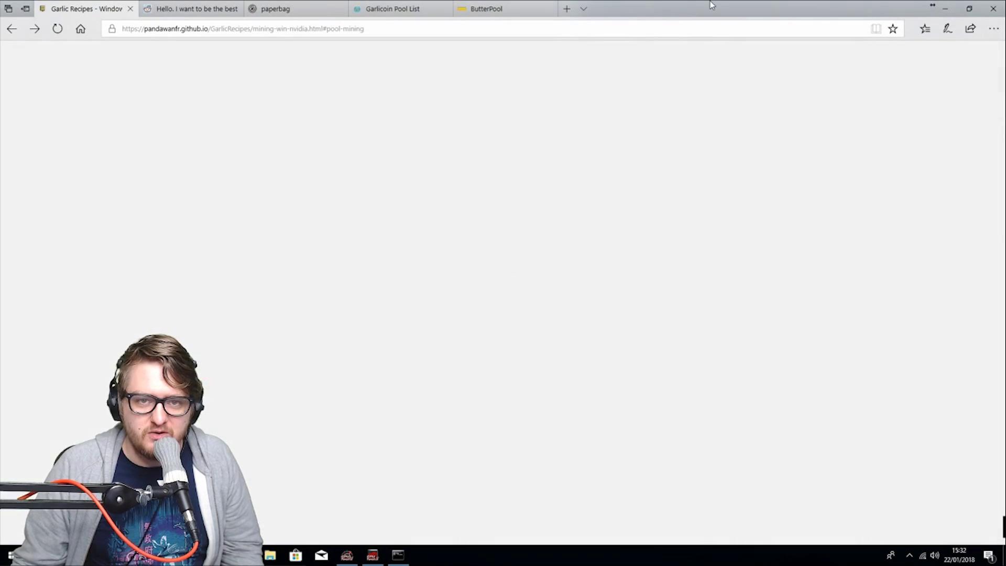
key("super+Right")
left_click(313, 251)
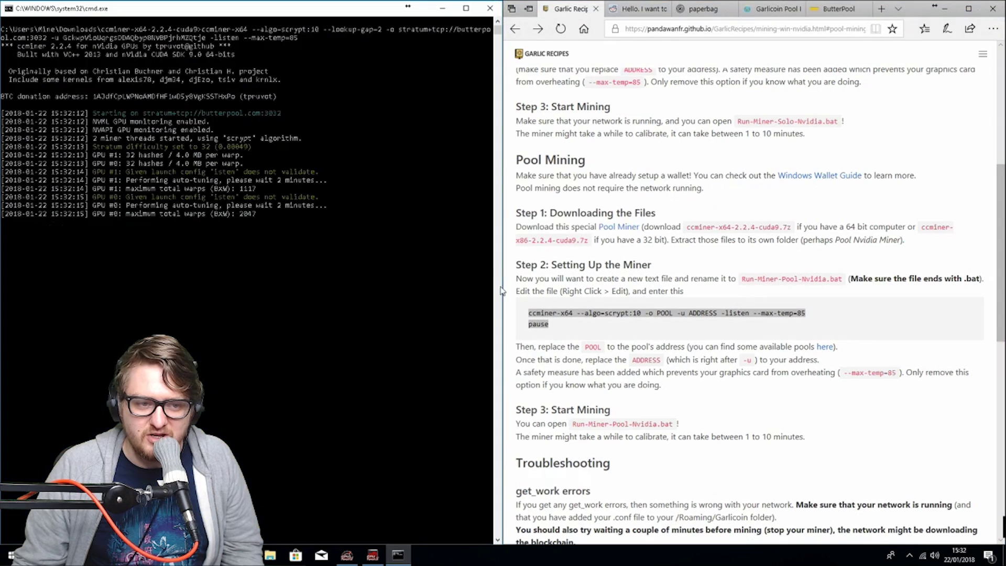
left_click(636, 179)
key("Home")
- Open reddit.com/r/garlicoin in place of the tip bot post and look through the subreddit's front-page posts
key("ctrl+Tab")
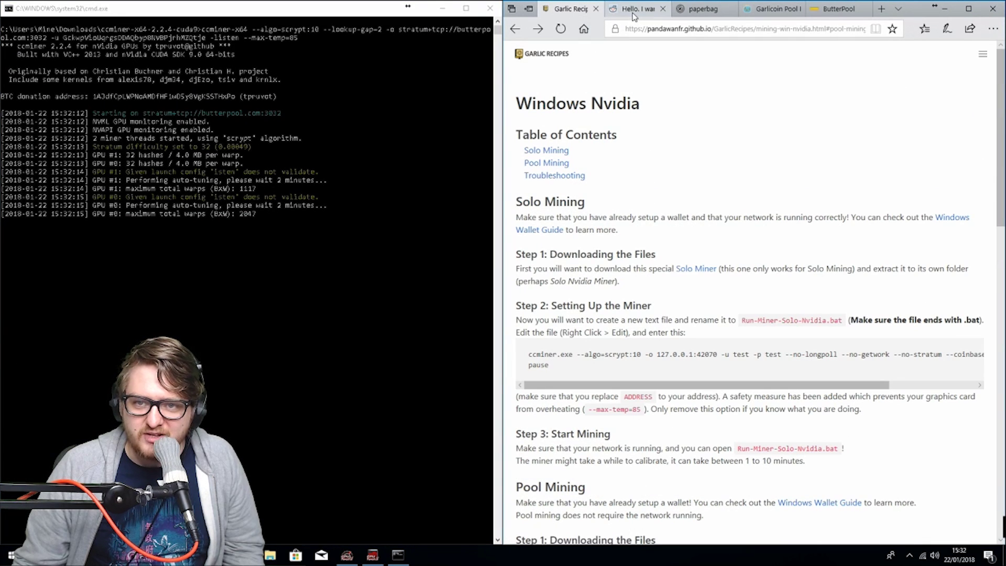
key("Home")
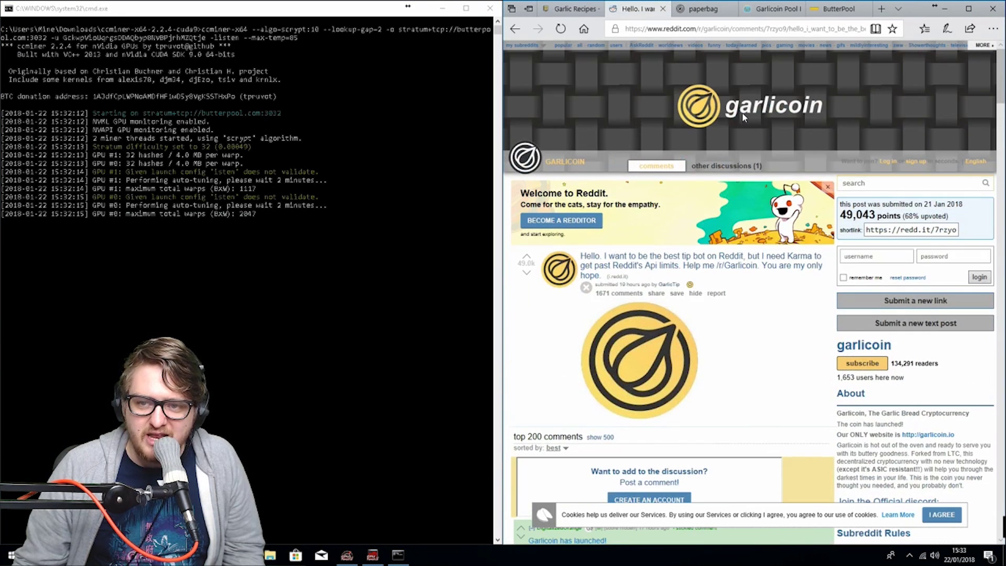
left_click(726, 29)
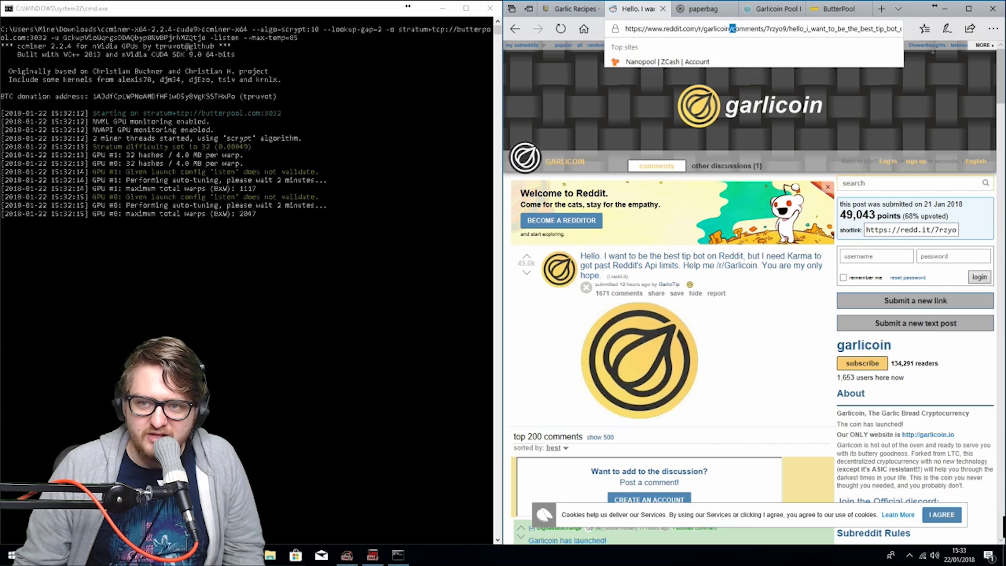
type("reddit.com/r/garlicoin")
key("Return")
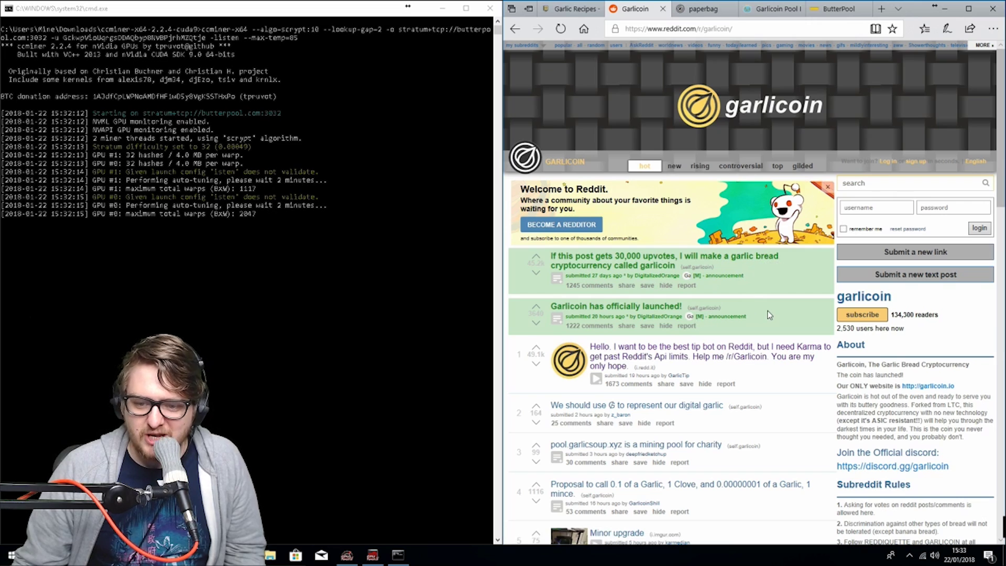
scroll(767, 318, "down", 2)
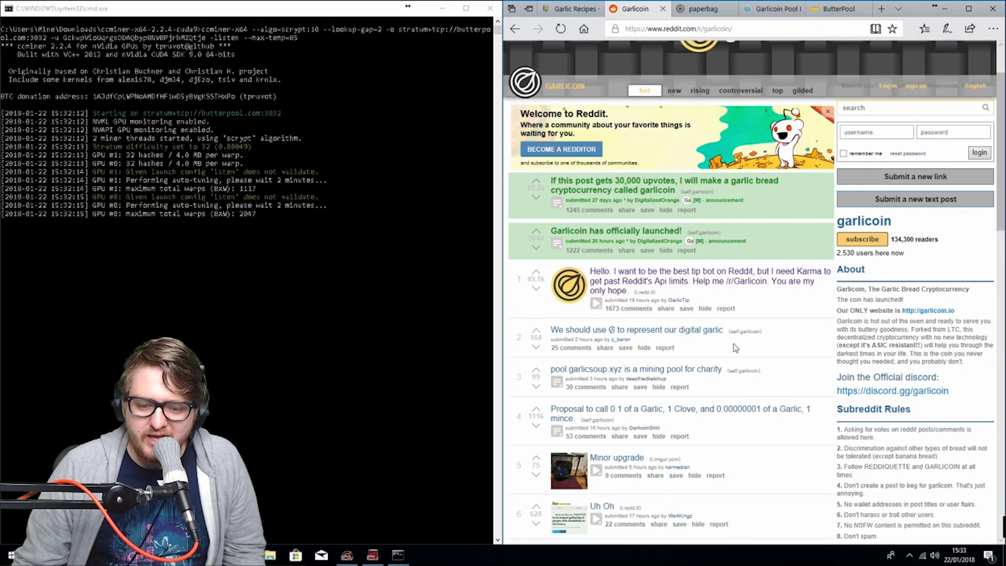
scroll(736, 348, "down", 2)
scroll(739, 356, "down", 2)
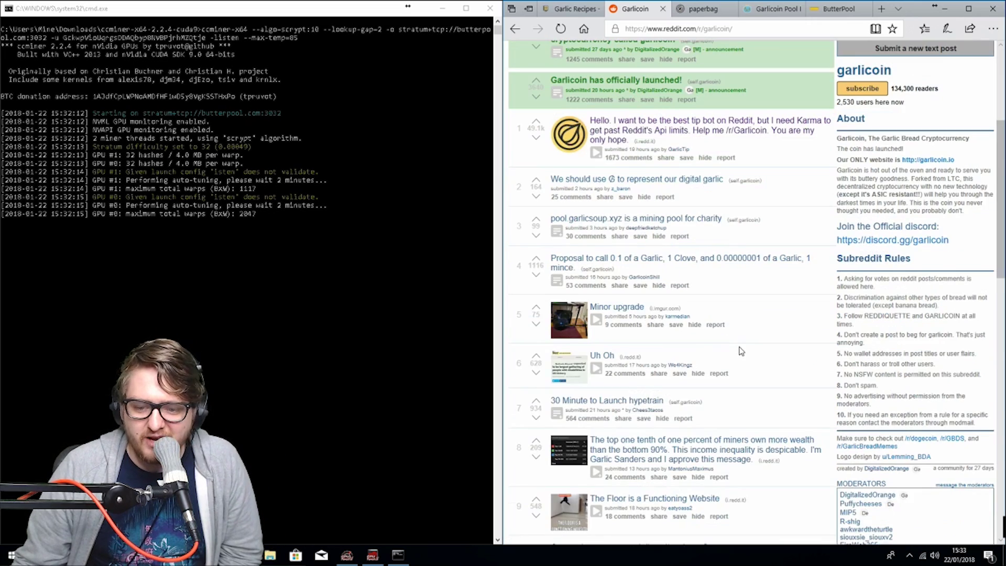
scroll(742, 350, "down", 2)
scroll(743, 344, "down", 2)
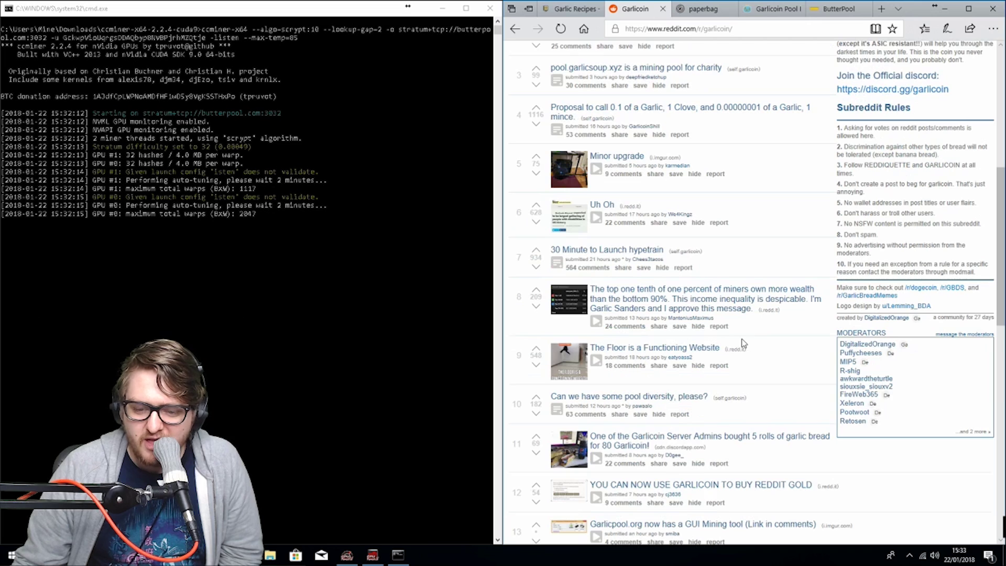
scroll(748, 339, "up", 10)
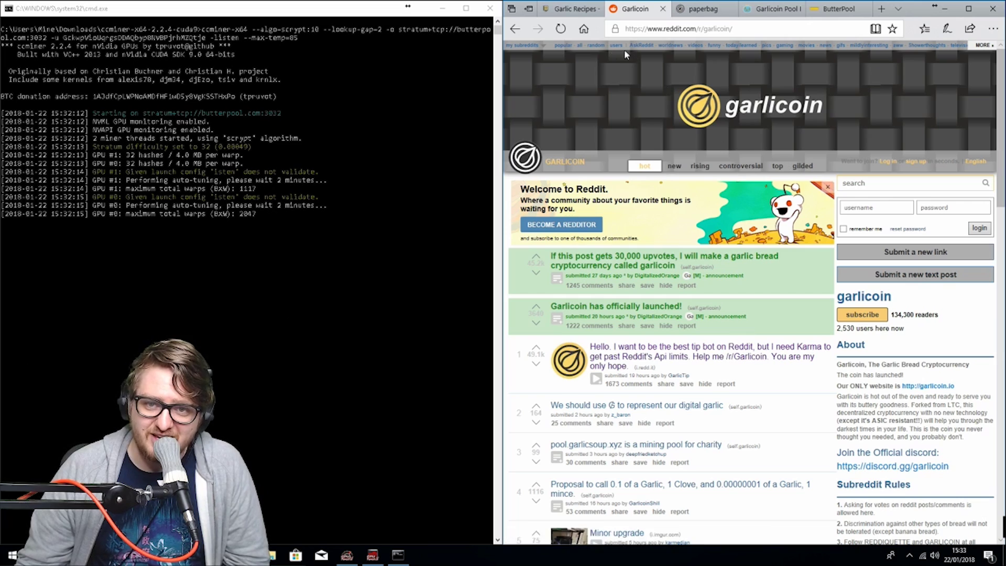
- Open garlicoin.io in place of the Windows Nvidia guide and follow Get Started to look over the Garlic Recipes home page
left_click(572, 9)
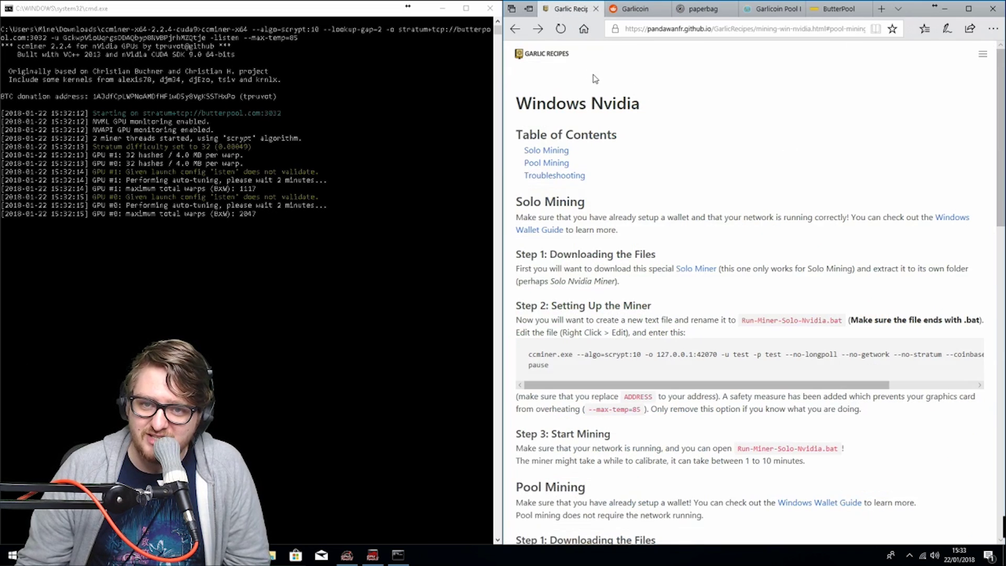
left_click(641, 29)
type("garli")
key("Return")
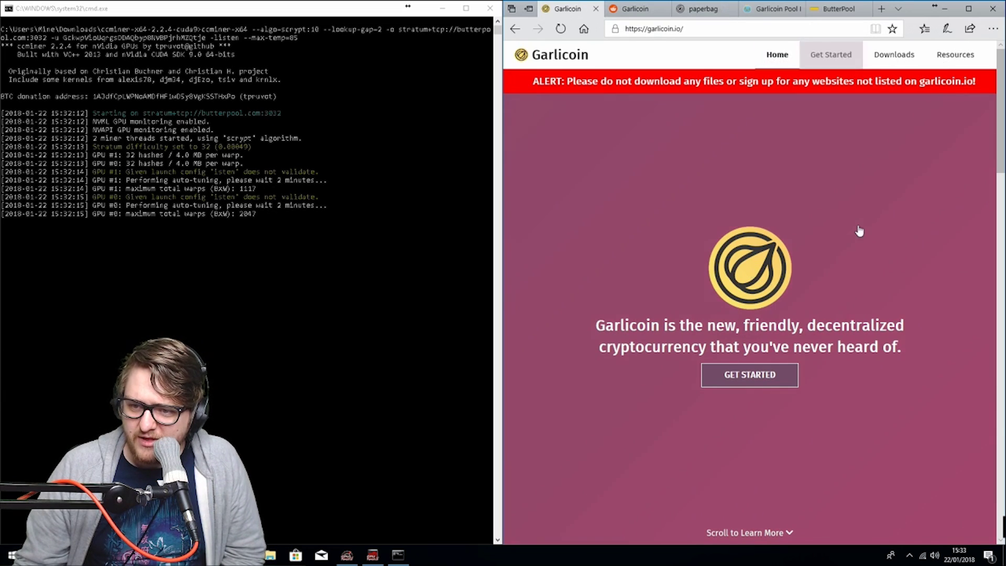
scroll(793, 267, "down", 5)
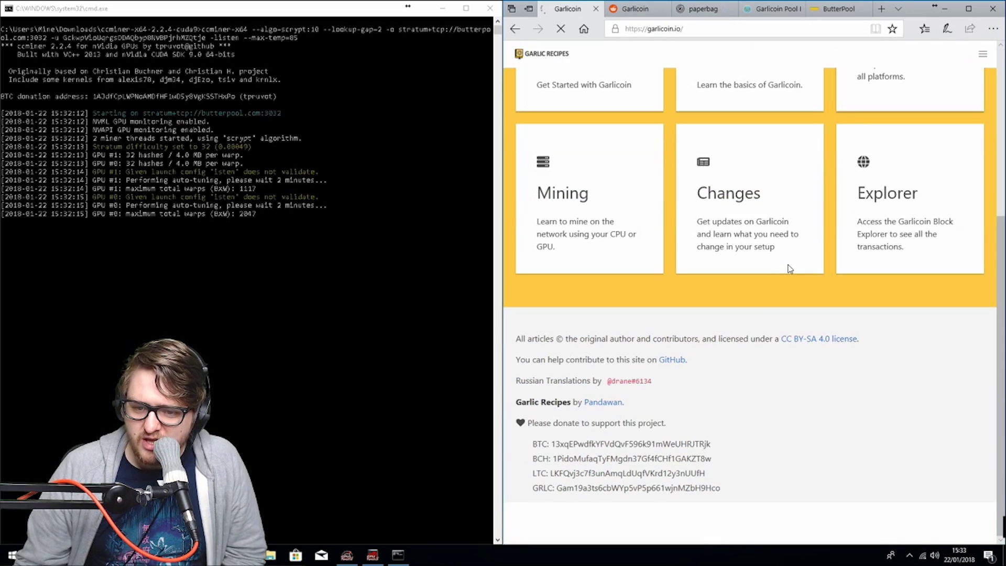
scroll(766, 320, "up", 5)
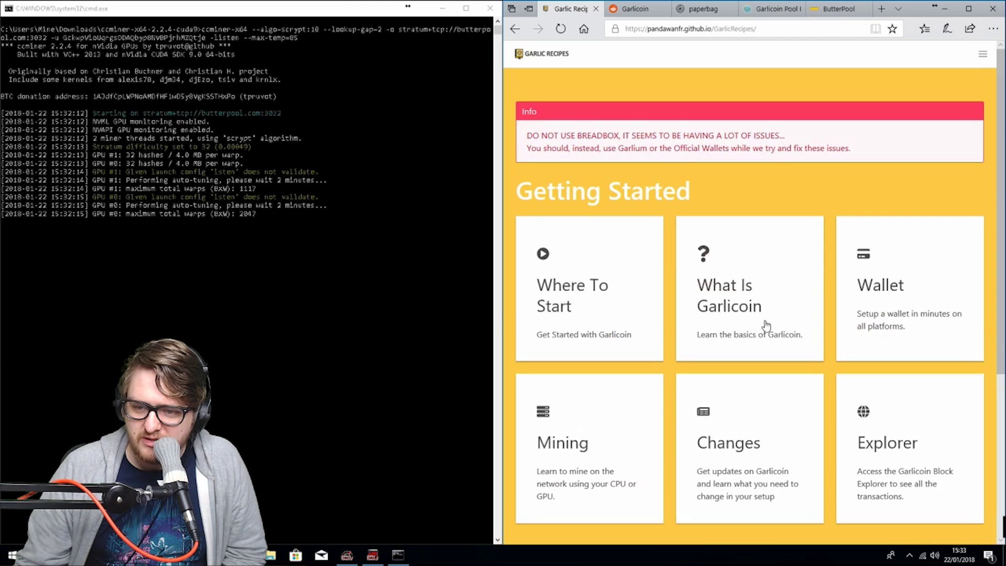
left_click(635, 9)
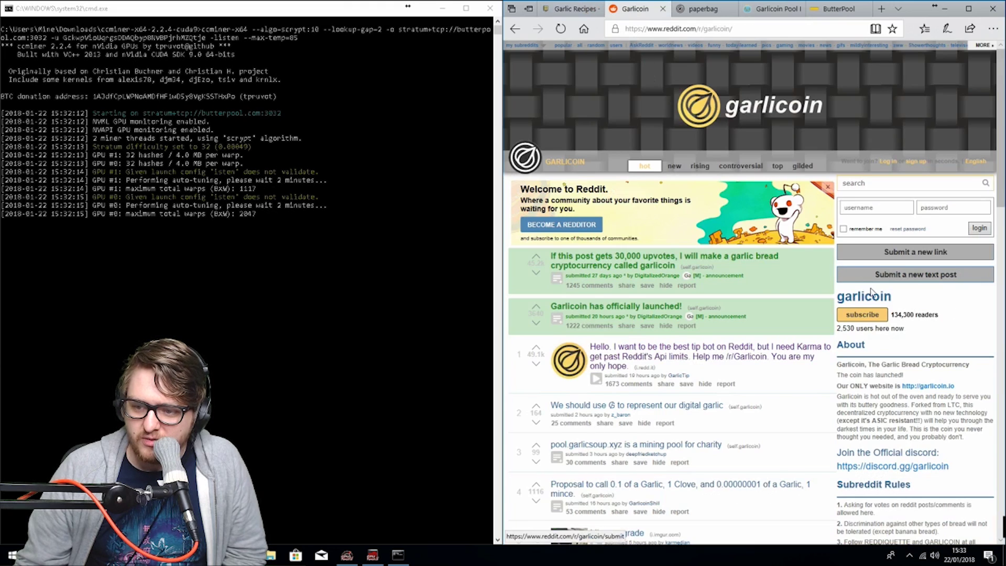
scroll(880, 312, "down", 1)
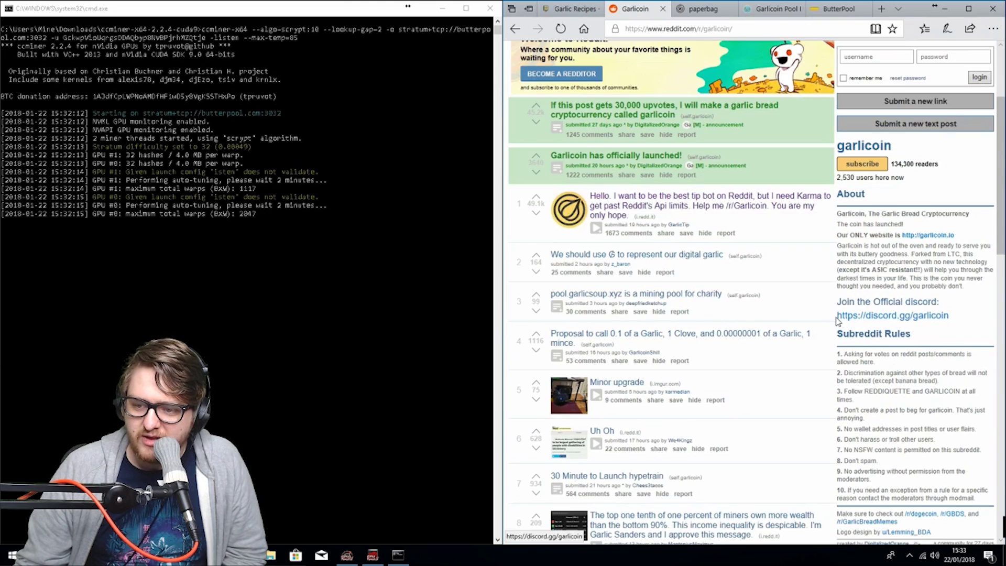
left_click_drag(959, 317, 860, 322)
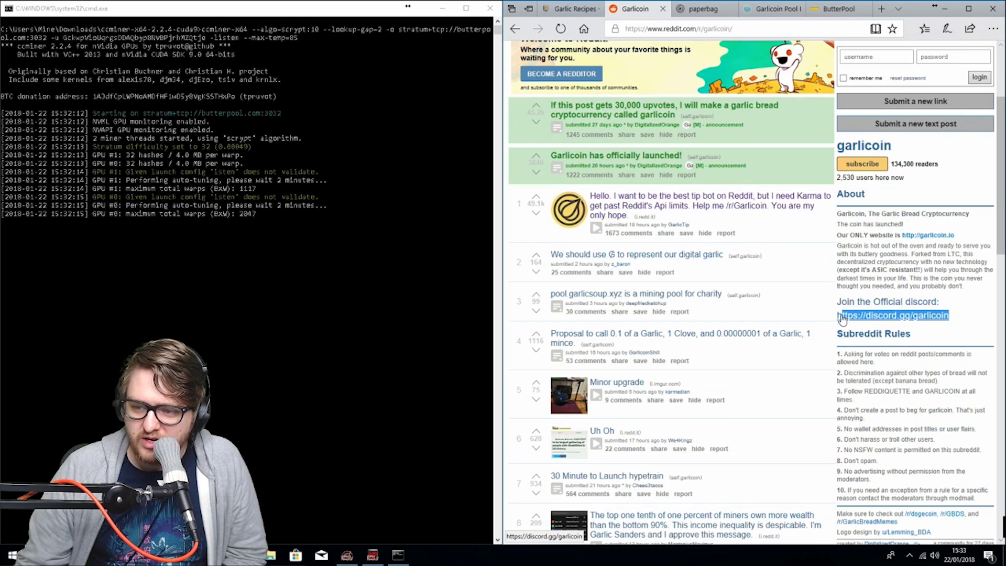
triple_click(839, 317)
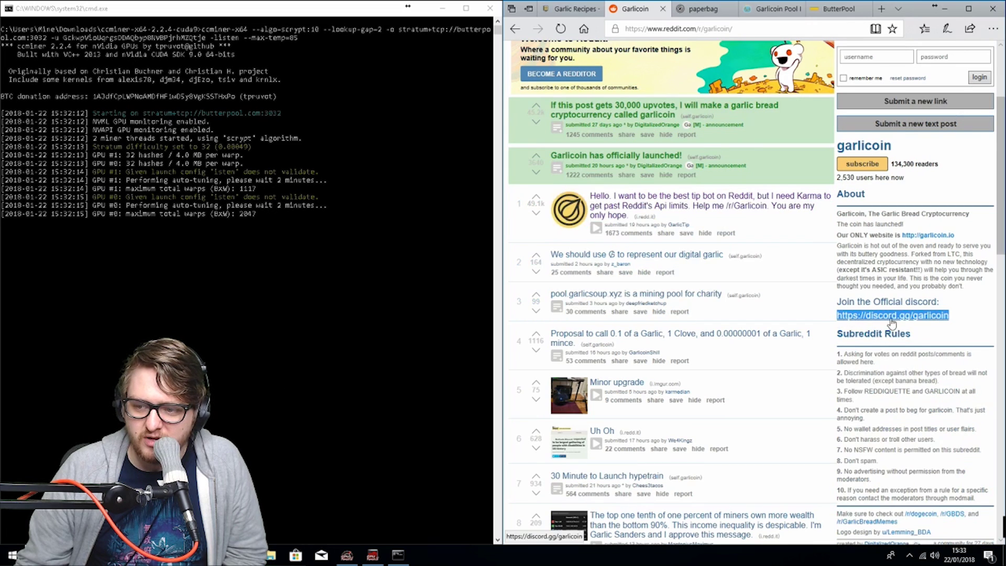
left_click(971, 315)
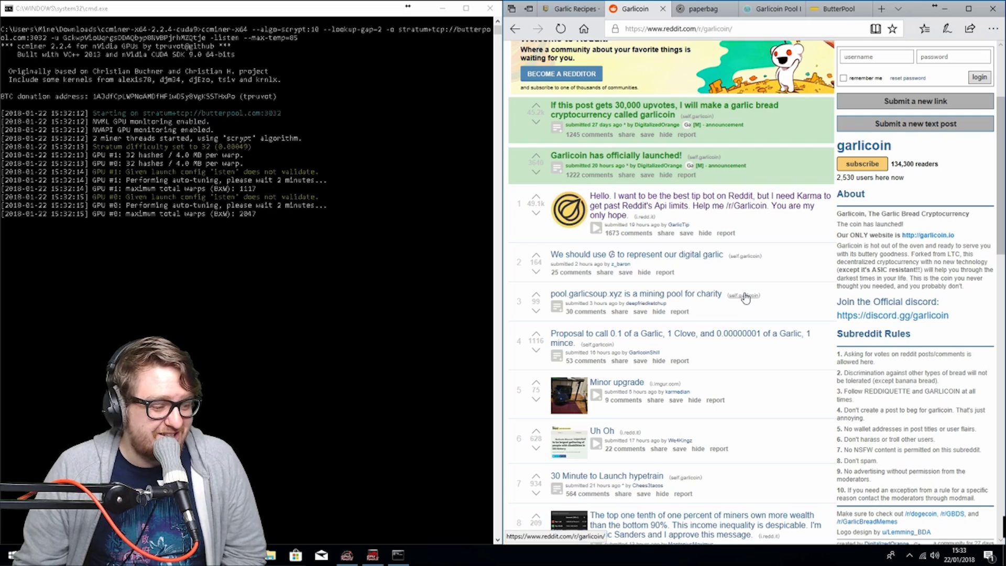
scroll(746, 298, "up", 3)
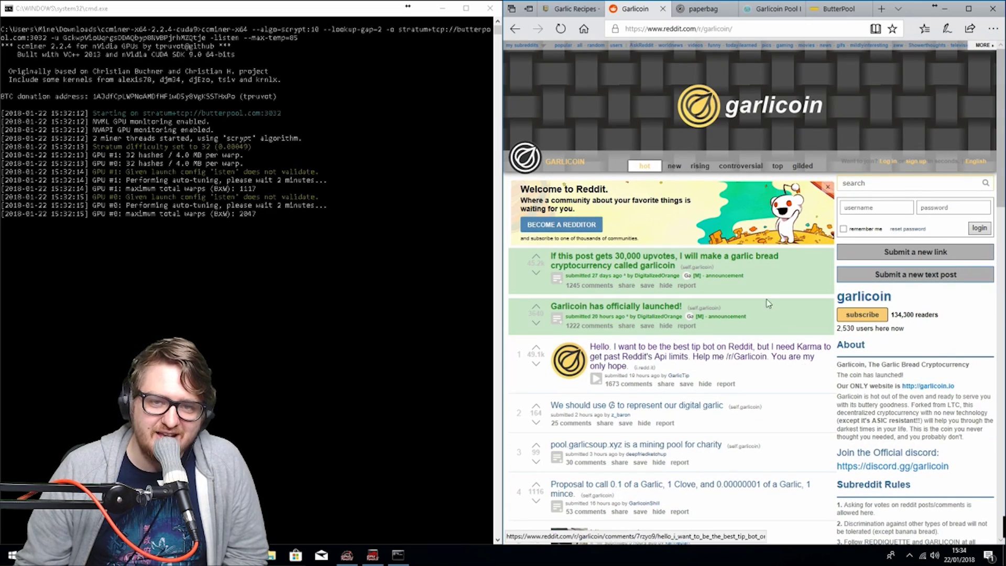
- Return to Garlic Recipes, minimise the browser, and arrange the GPU Tweak windows below the restored miner console
left_click(580, 7)
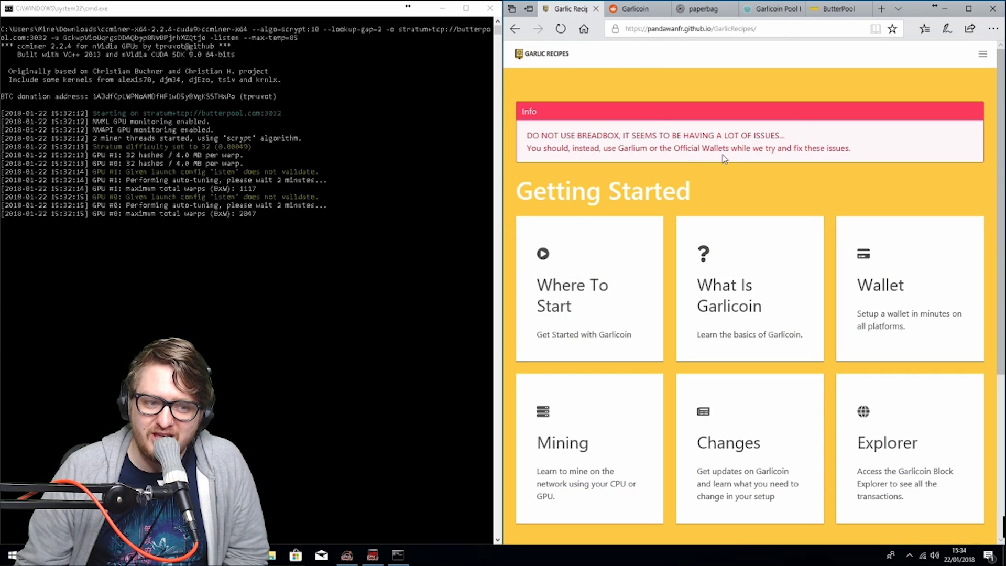
left_click(945, 9)
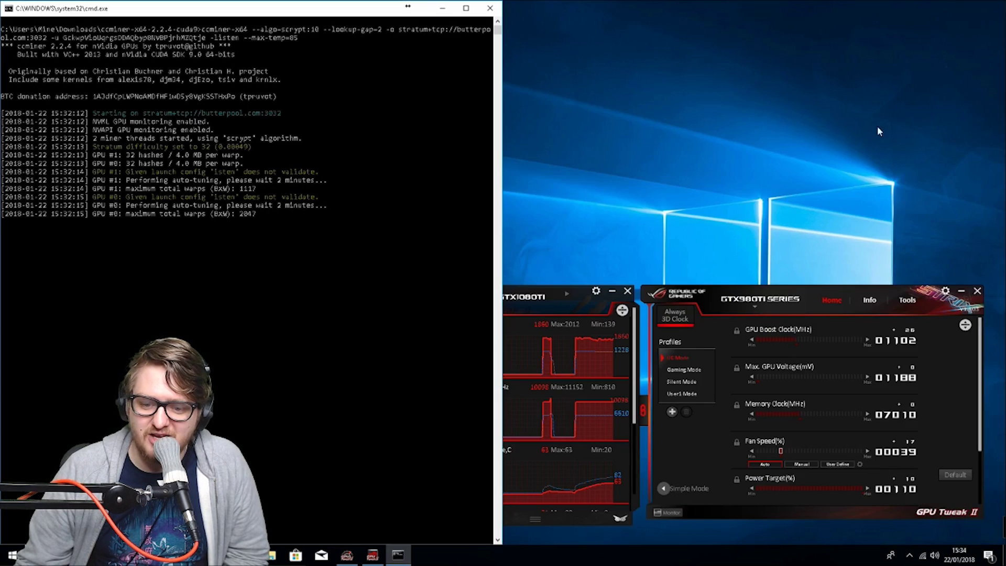
left_click_drag(923, 310, 921, 223)
left_click_drag(281, 1, 345, 11)
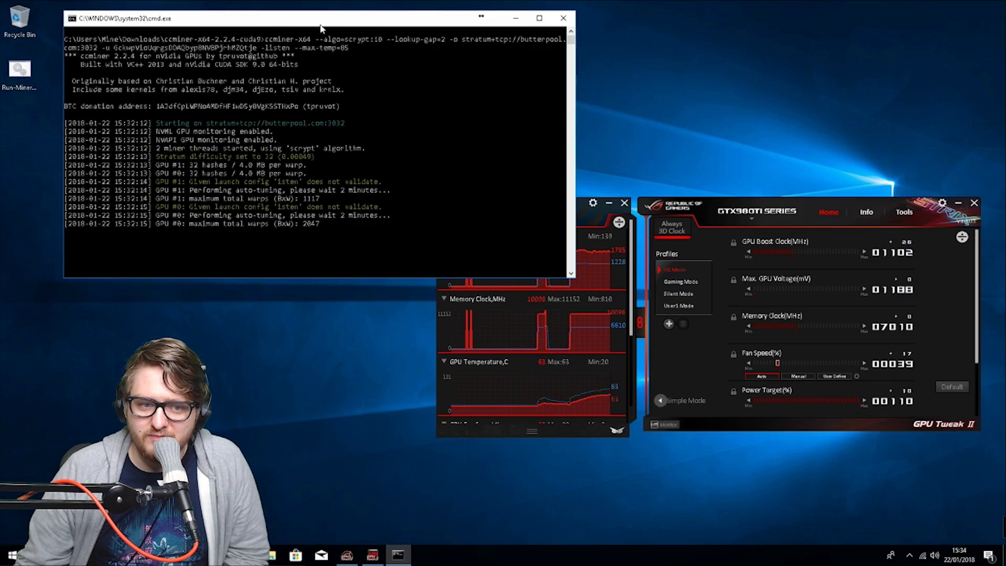
left_click_drag(958, 227, 894, 303)
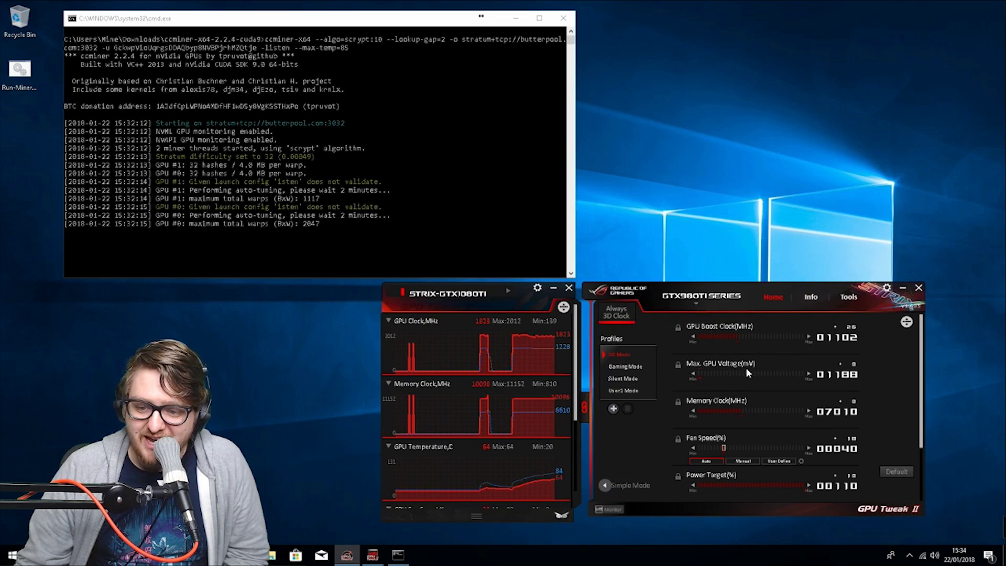
- Switch the GTX 980 Ti's fan speed to manual control and apply 100%
left_click(740, 464)
left_click_drag(724, 448, 806, 449)
left_click(908, 456)
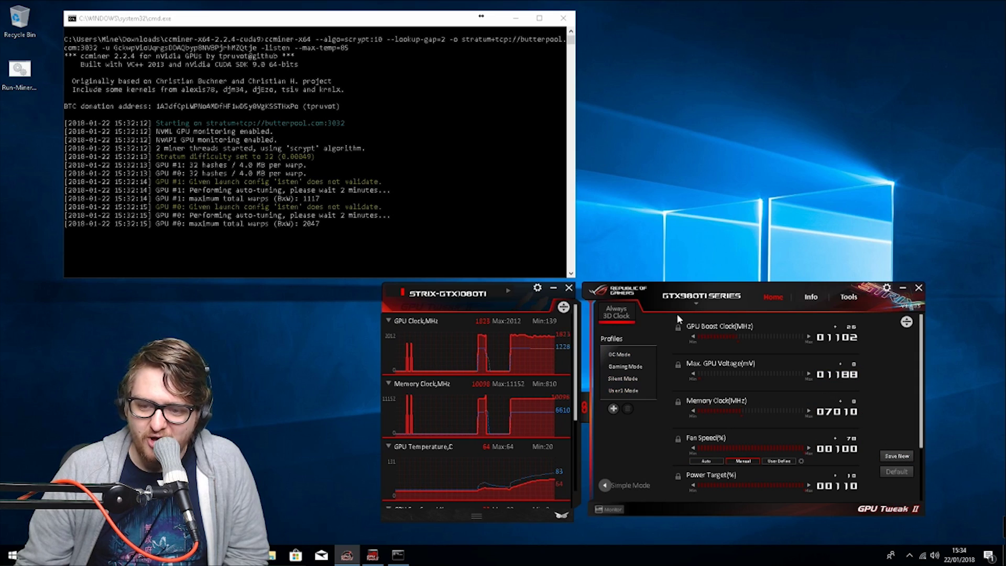
- For the GTX 1080 Ti, set the GPU boost clock to 1735 MHz and the memory clock to 11150 MHz
left_click(697, 299)
left_click(687, 332)
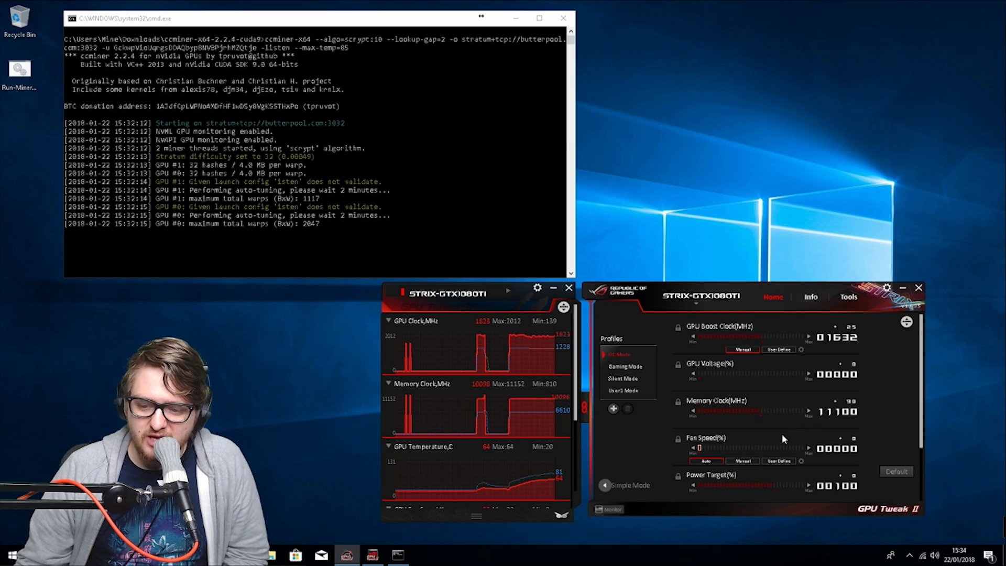
left_click_drag(763, 338, 812, 337)
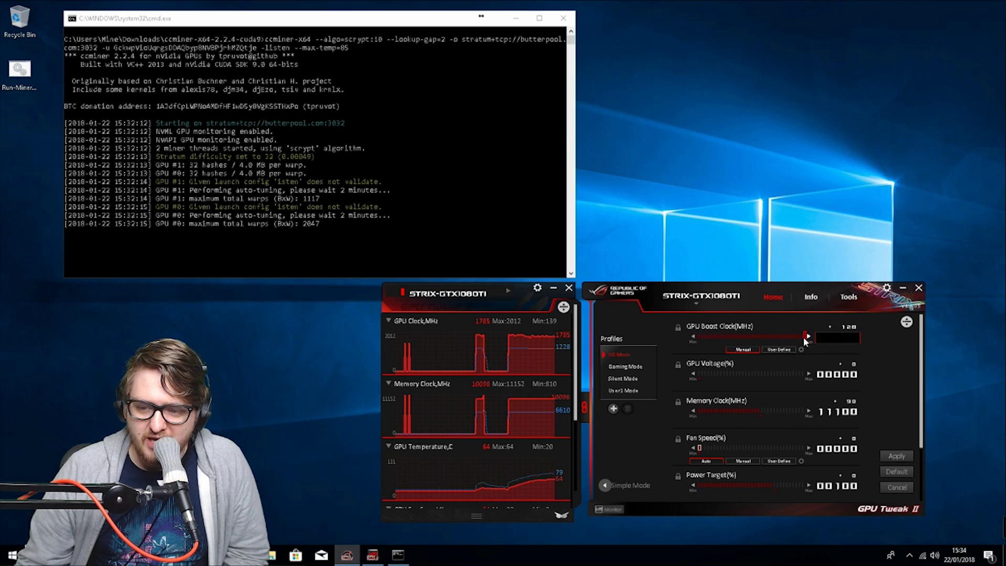
left_click(808, 412)
left_click(809, 412)
left_click(809, 411)
left_click(809, 411)
left_click(808, 411)
- Set the GTX 1080 Ti's power target to 120% and manual fan speed to 80%, and apply its tuning settings
left_click_drag(781, 478, 835, 479)
left_click_drag(700, 447, 782, 448)
left_click_drag(923, 411, 923, 463)
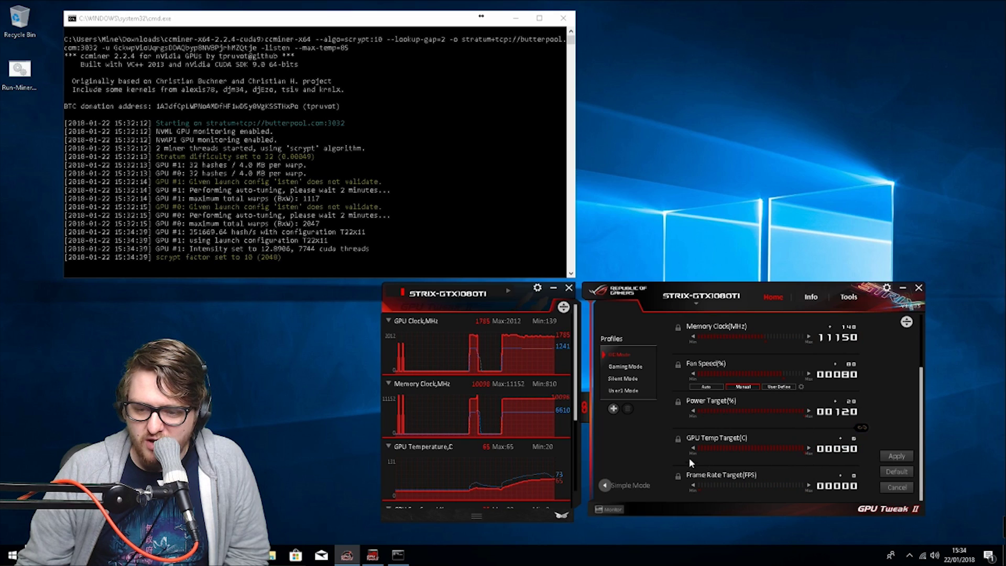
left_click(897, 455)
left_click_drag(921, 436, 919, 372)
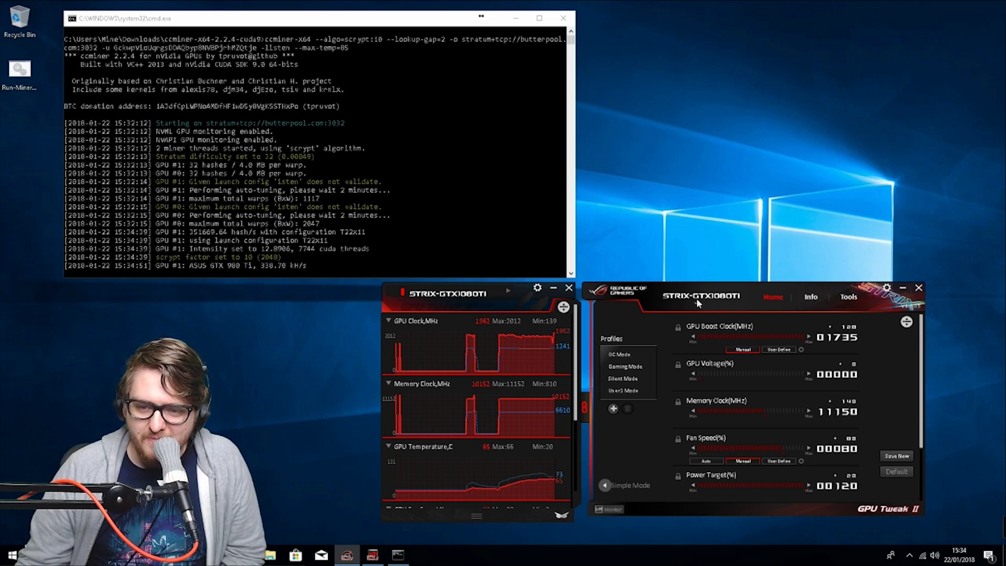
- Apply a 90% fan speed to the GTX 980 Ti, and return to the GTX 1080 Ti's settings
left_click(671, 300)
left_click(691, 345)
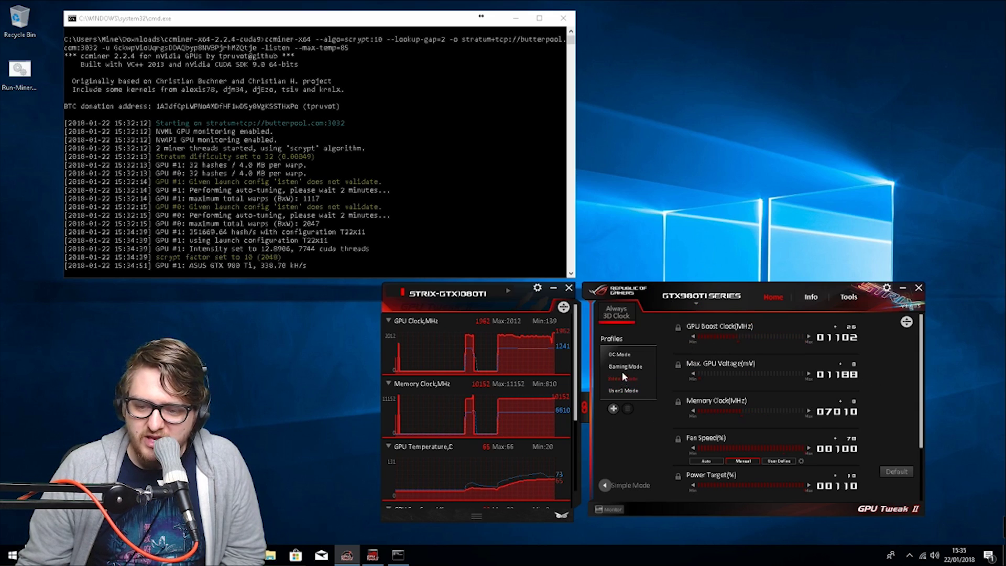
left_click_drag(799, 446, 789, 446)
left_click(894, 455)
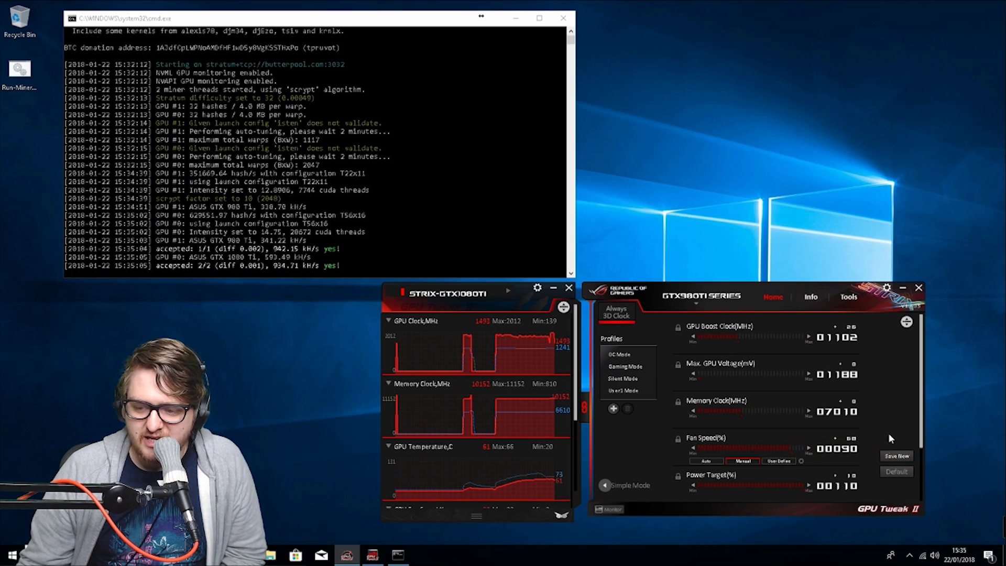
left_click(701, 296)
left_click(700, 333)
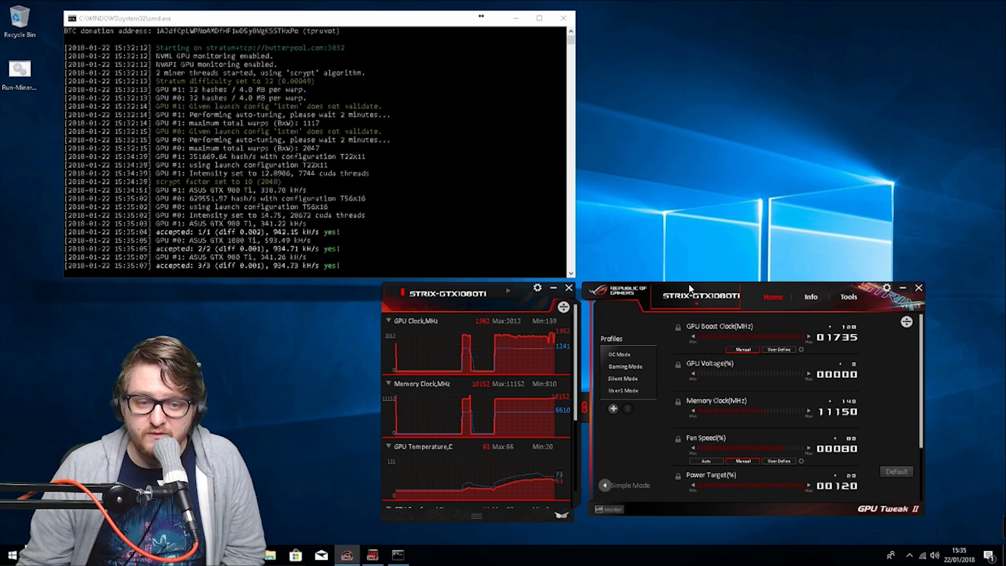